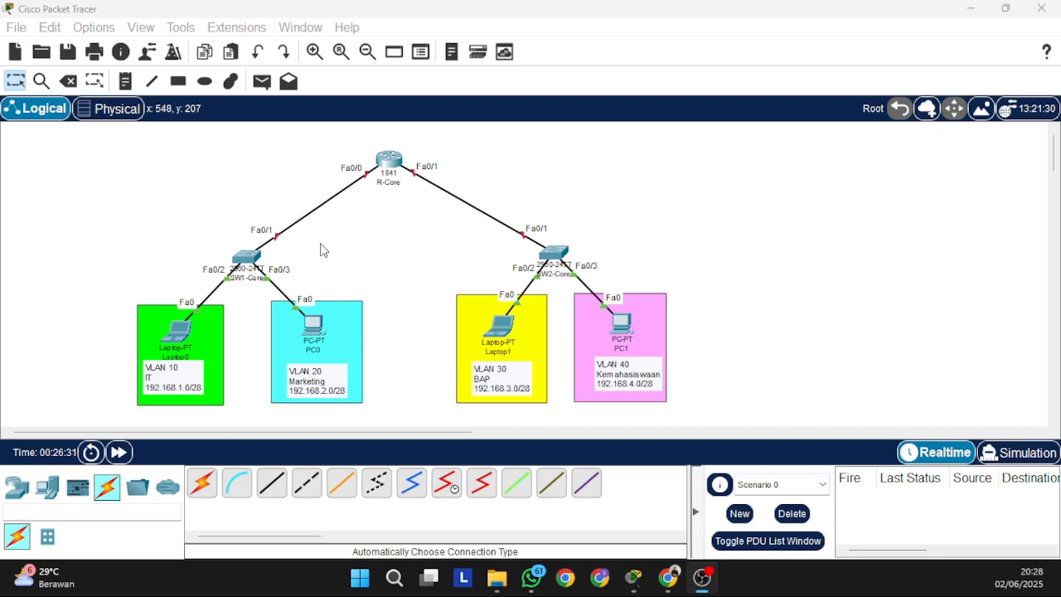
- Open the command line of the SW1-Core switch and enter privileged EXEC mode
{"action": "double_click", "coordinate": [244, 259]}
{"action": "left_click", "coordinate": [433, 43]}
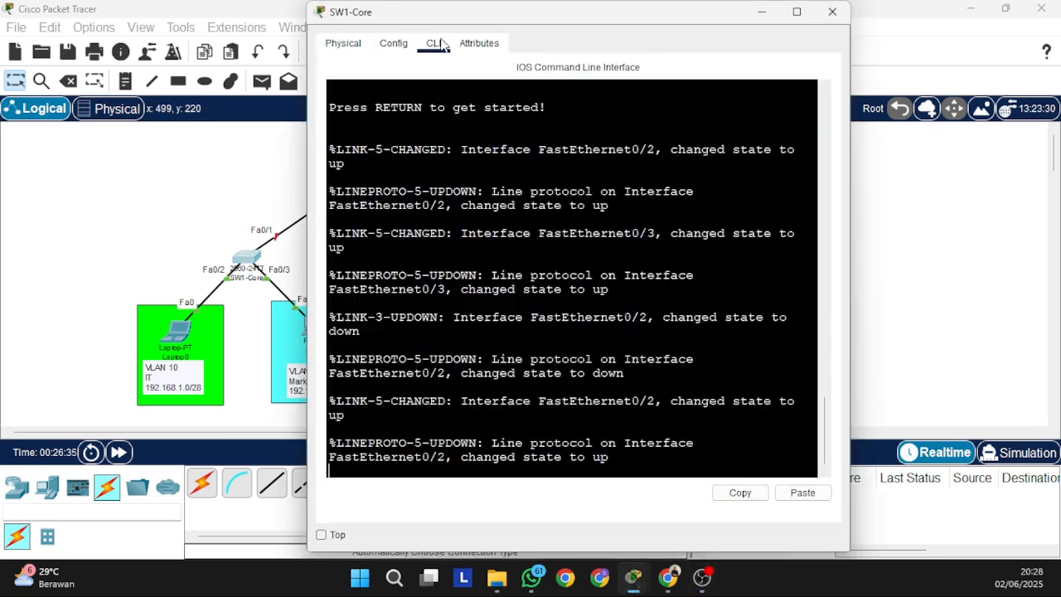
{"action": "left_click_drag", "start_coordinate": [452, 24], "coordinate": [623, 31]}
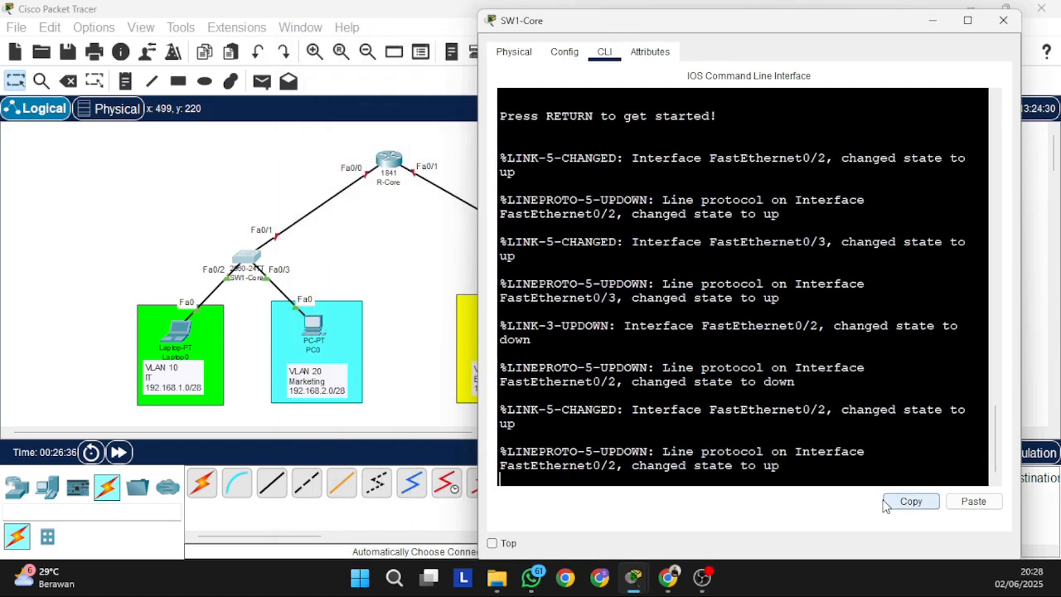
{"action": "key", "text": "Return"}
{"action": "key", "text": "Return"}
{"action": "type", "text": "en"}
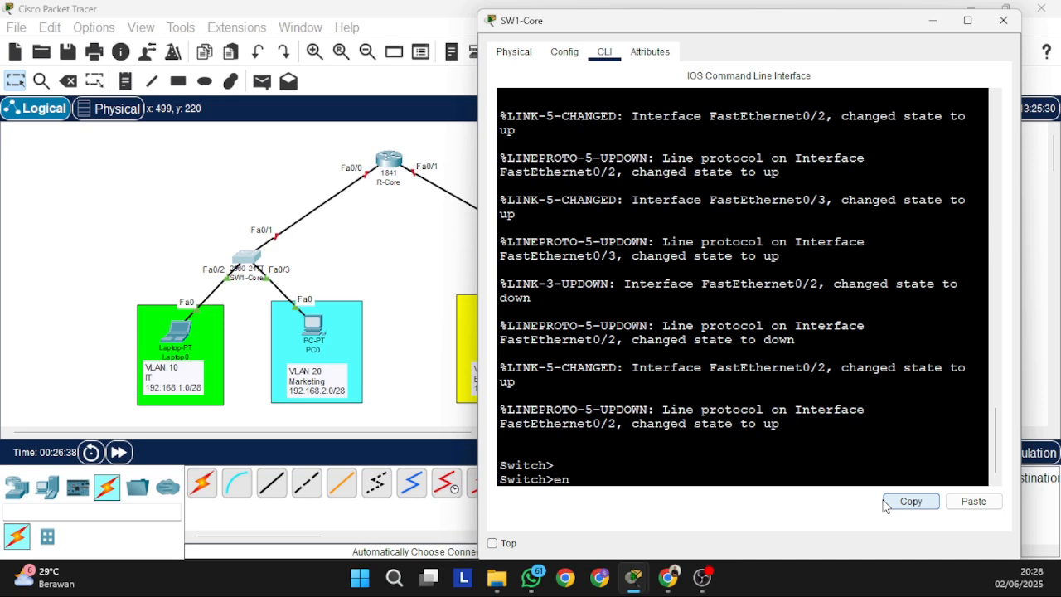
{"action": "key", "text": "Return"}
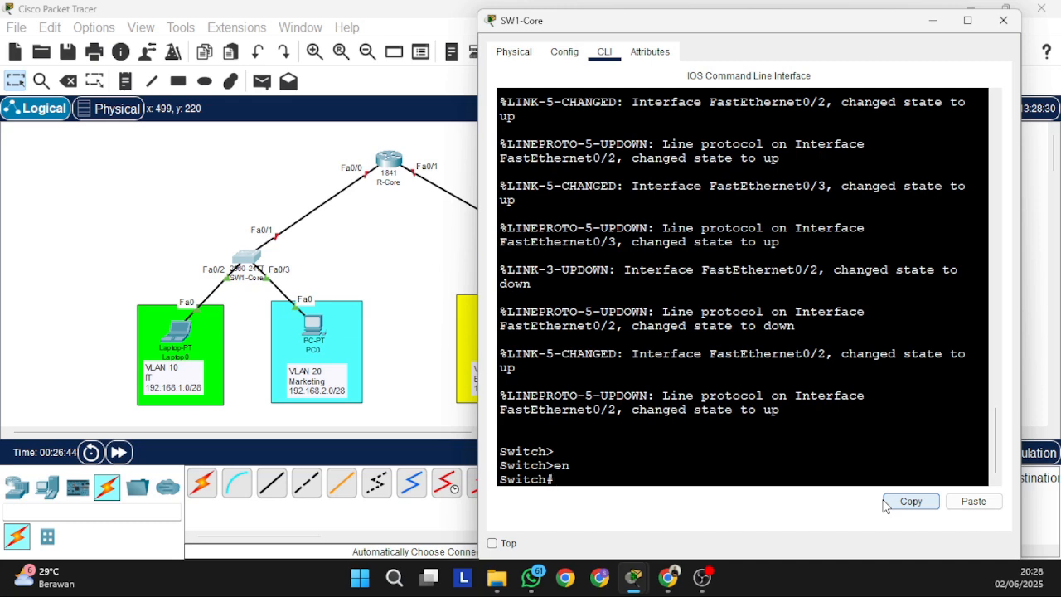
- Enter global configuration mode on the switch with configure terminal
{"action": "type", "text": "conf"}
{"action": "key", "text": "Tab"}
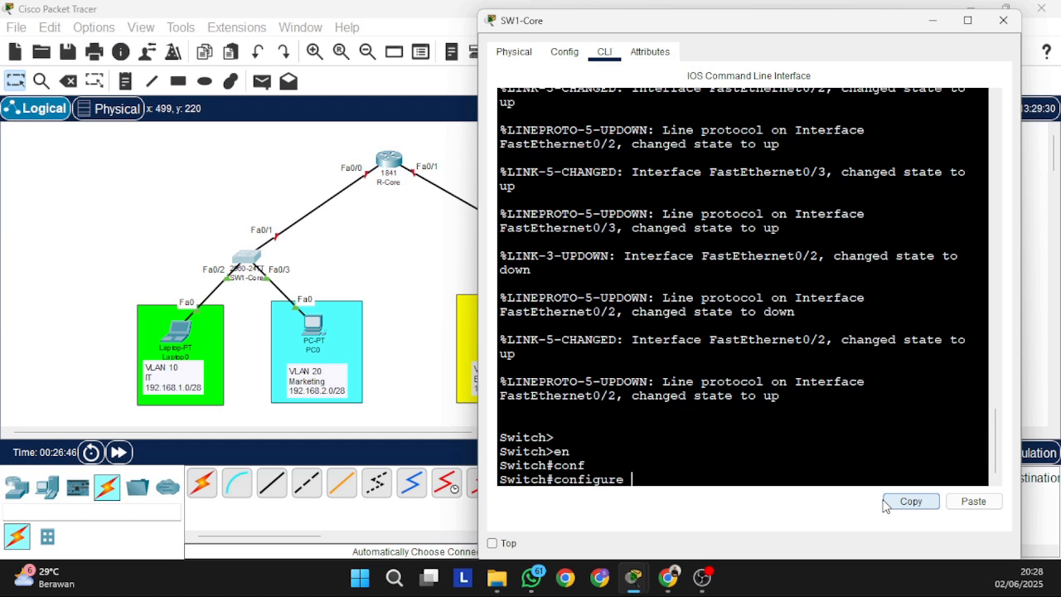
{"action": "type", "text": "ter"}
{"action": "key", "text": "Tab"}
{"action": "key", "text": "Return"}
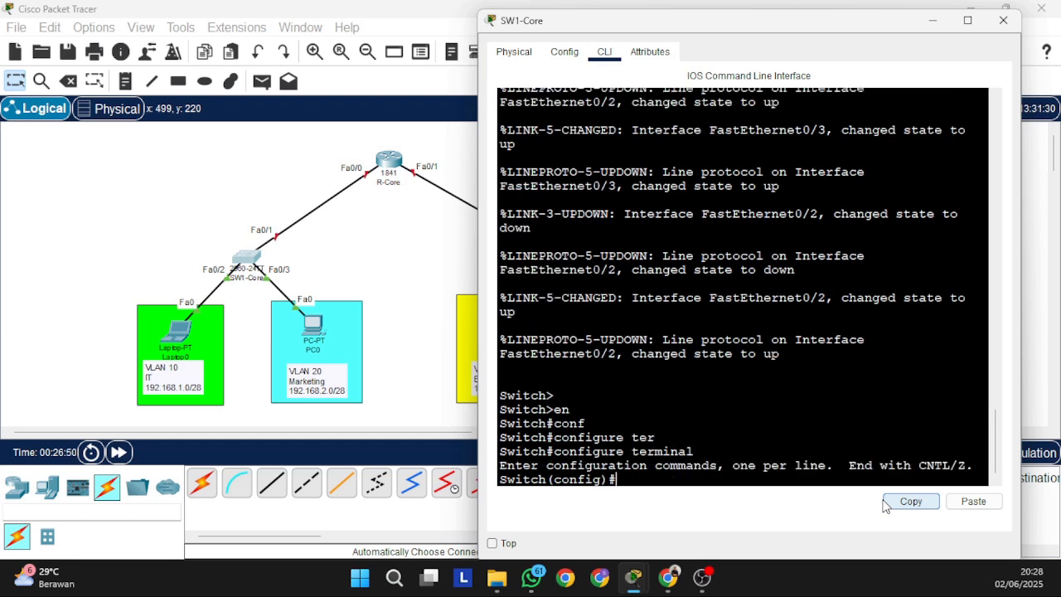
- Set the switch's hostname to SW1-Core
{"action": "type", "text": "ho"}
{"action": "key", "text": "Tab"}
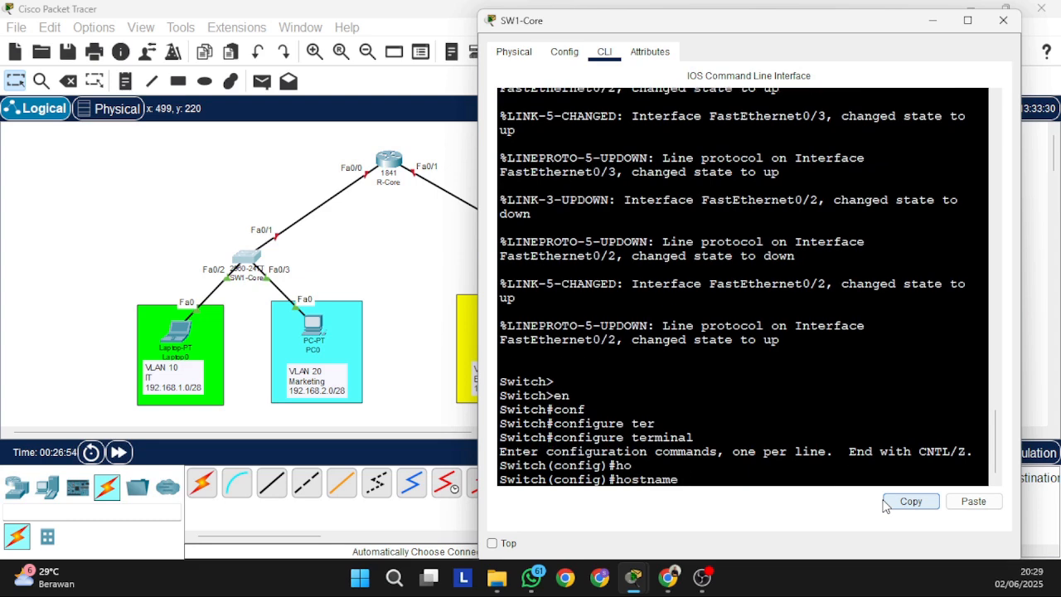
{"action": "type", "text": "SW1-Core"}
{"action": "key", "text": "Return"}
{"action": "key", "text": "Return"}
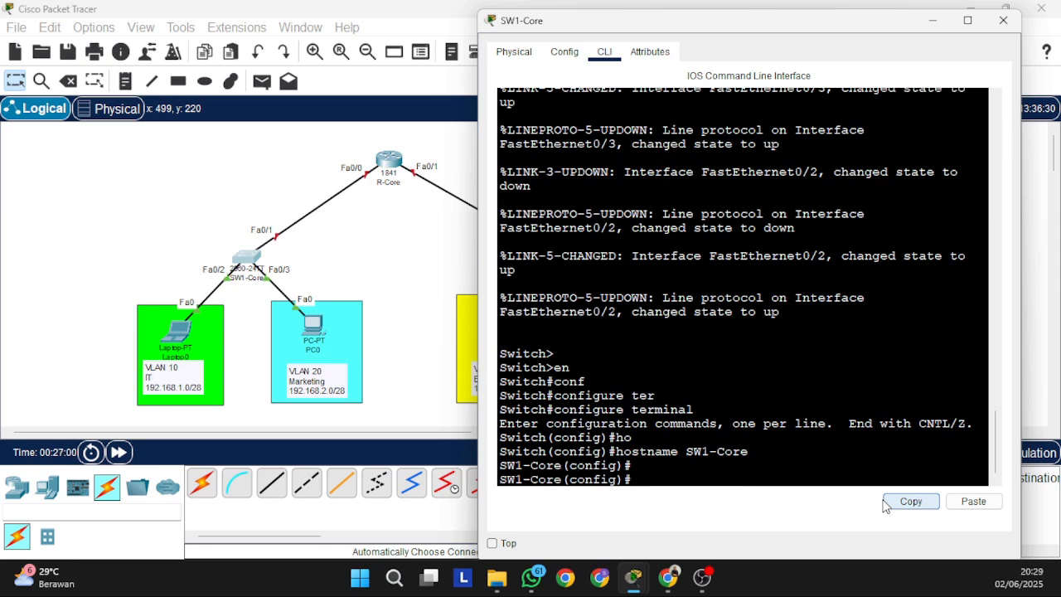
- Create VLAN 10 named IT and return to global configuration mode
{"action": "type", "text": "vlan 10"}
{"action": "key", "text": "Return"}
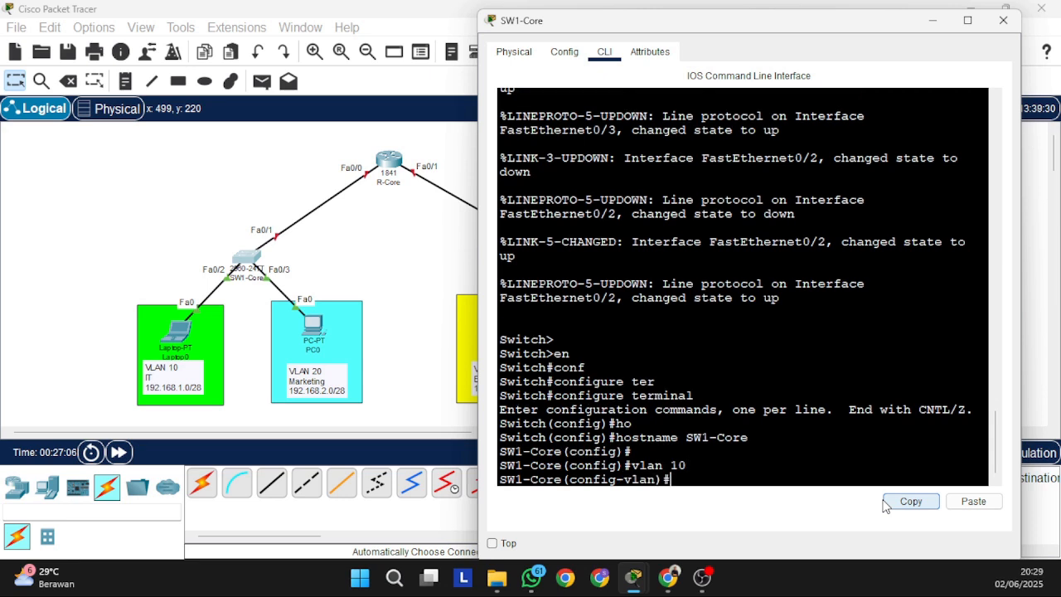
{"action": "type", "text": "na"}
{"action": "key", "text": "Tab"}
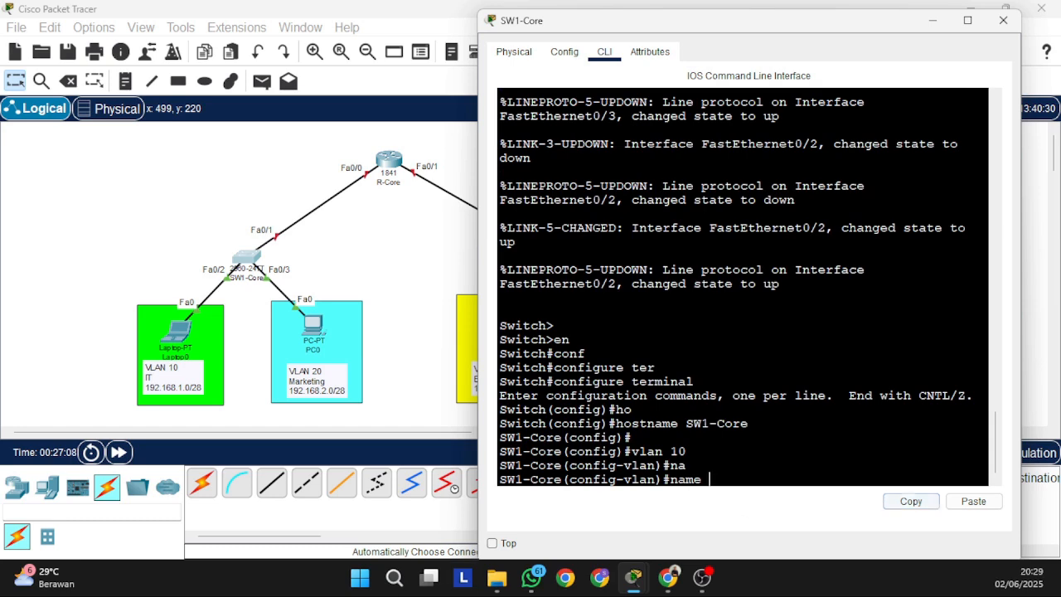
{"action": "type", "text": "IT"}
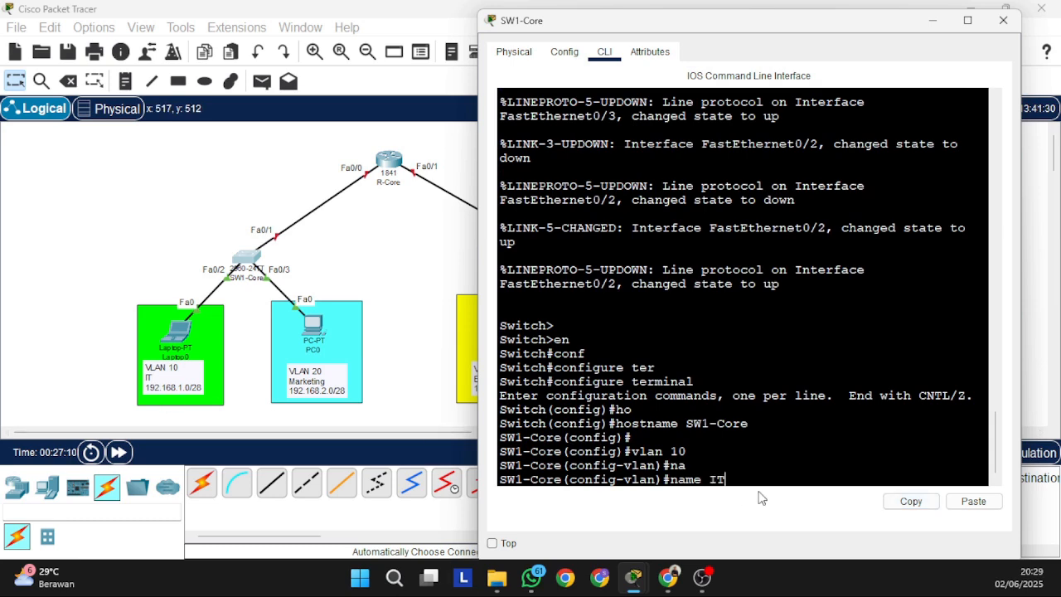
{"action": "key", "text": "Return"}
{"action": "type", "text": "exi"}
{"action": "key", "text": "Tab"}
{"action": "key", "text": "Return"}
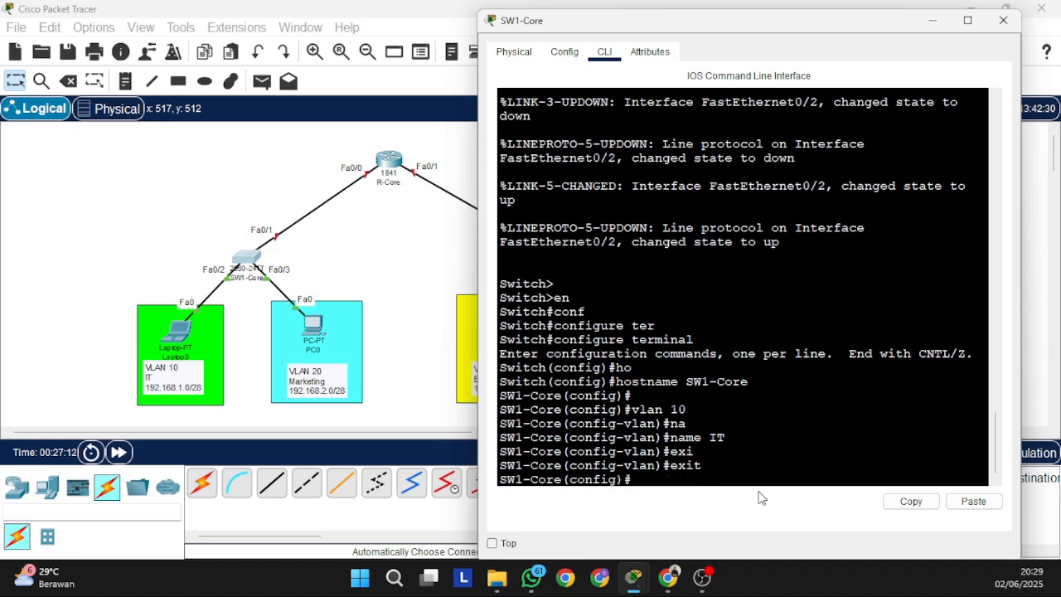
- Create VLAN 20 named Marketing and return to global configuration mode
{"action": "type", "text": "vlan"}
{"action": "key", "text": "Tab"}
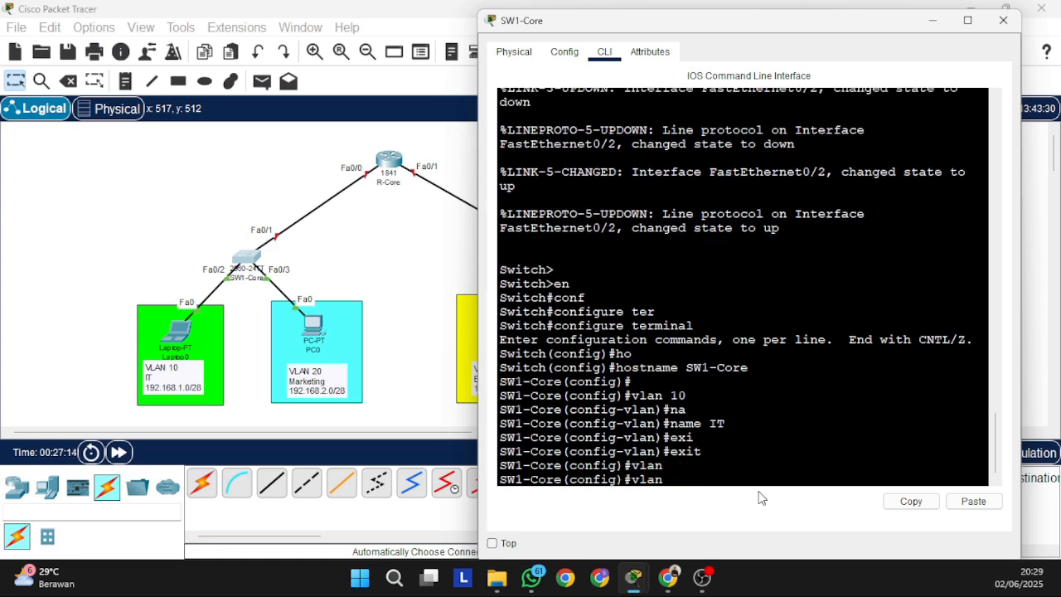
{"action": "type", "text": "20"}
{"action": "key", "text": "Return"}
{"action": "type", "text": "na"}
{"action": "key", "text": "Tab"}
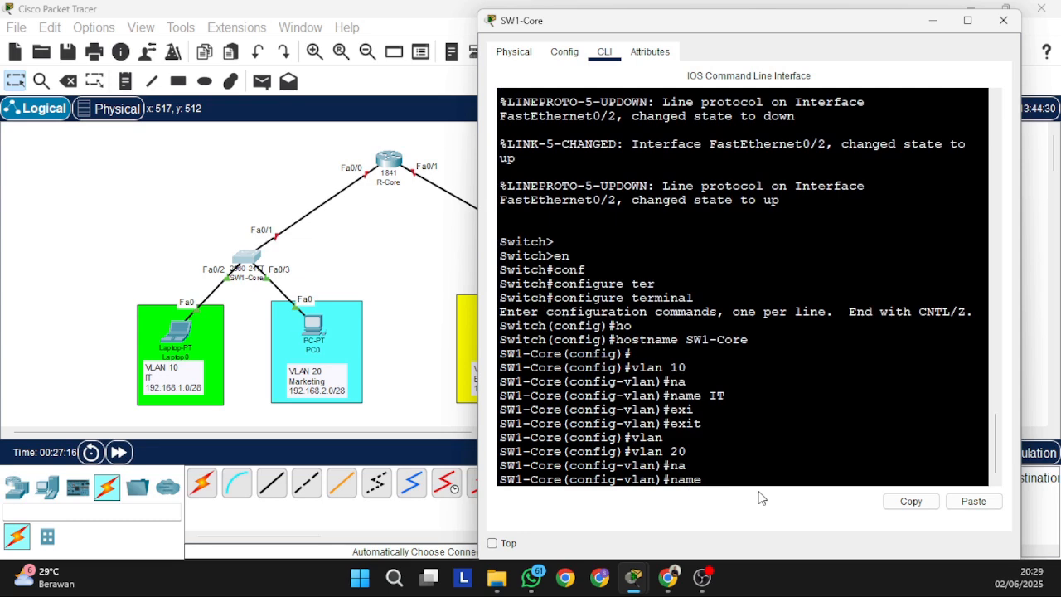
{"action": "type", "text": "MMM"}
{"action": "key", "text": "BackSpace"}
{"action": "type", "text": "rketing"}
{"action": "key", "text": "Return"}
{"action": "type", "text": "e(config-vlan)#e"}
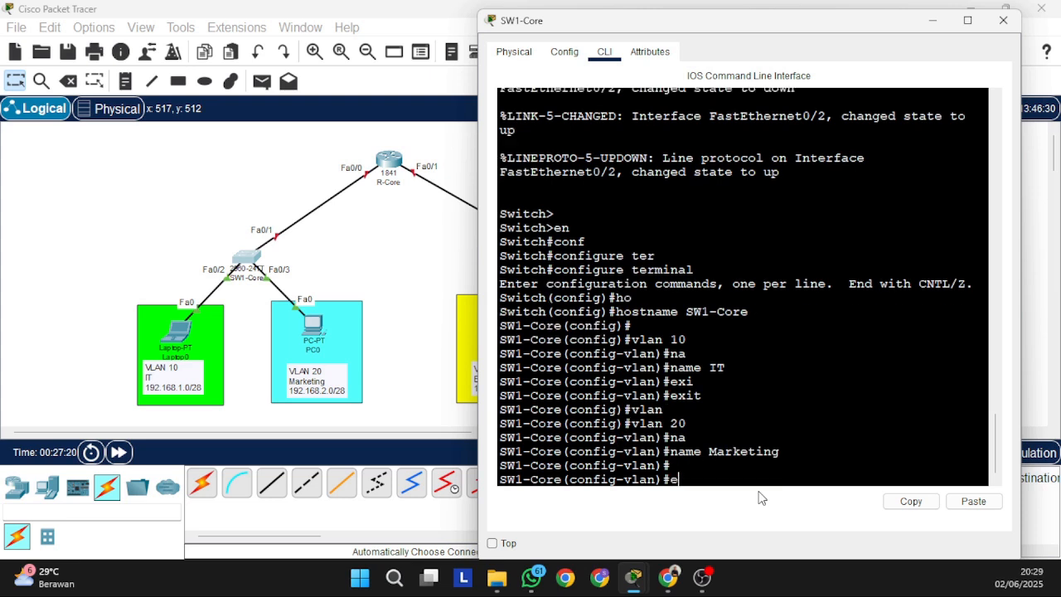
{"action": "type", "text": "xi"}
{"action": "key", "text": "Tab"}
{"action": "key", "text": "Return"}
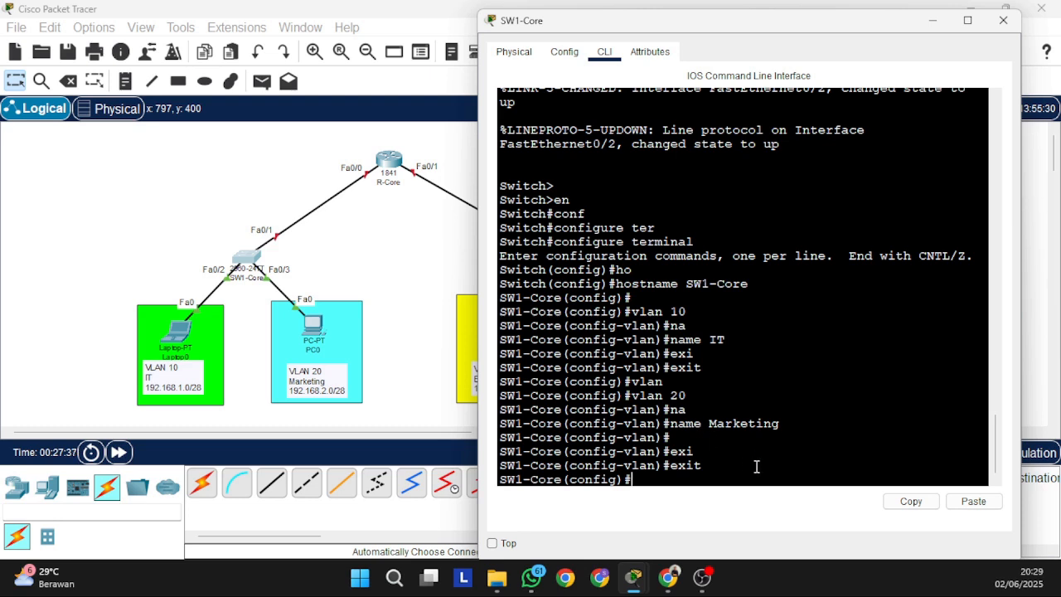
- Set interface FastEthernet 0/2 to switchport access mode
{"action": "key", "text": "Return"}
{"action": "type", "text": "in"}
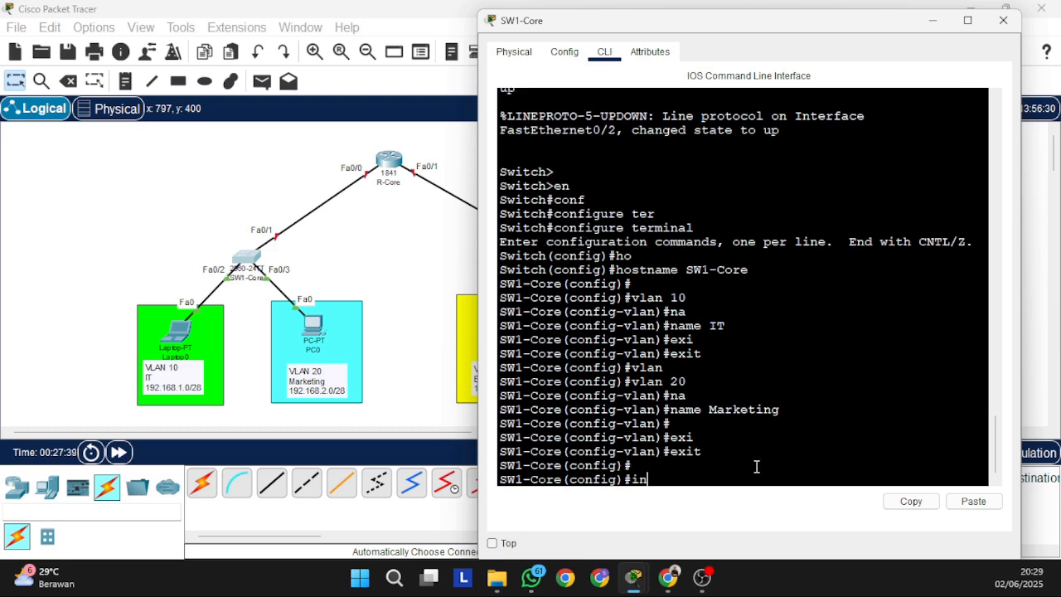
{"action": "key", "text": "Tab"}
{"action": "type", "text": "f"}
{"action": "key", "text": "Tab"}
{"action": "type", "text": "0/2"}
{"action": "key", "text": "Return"}
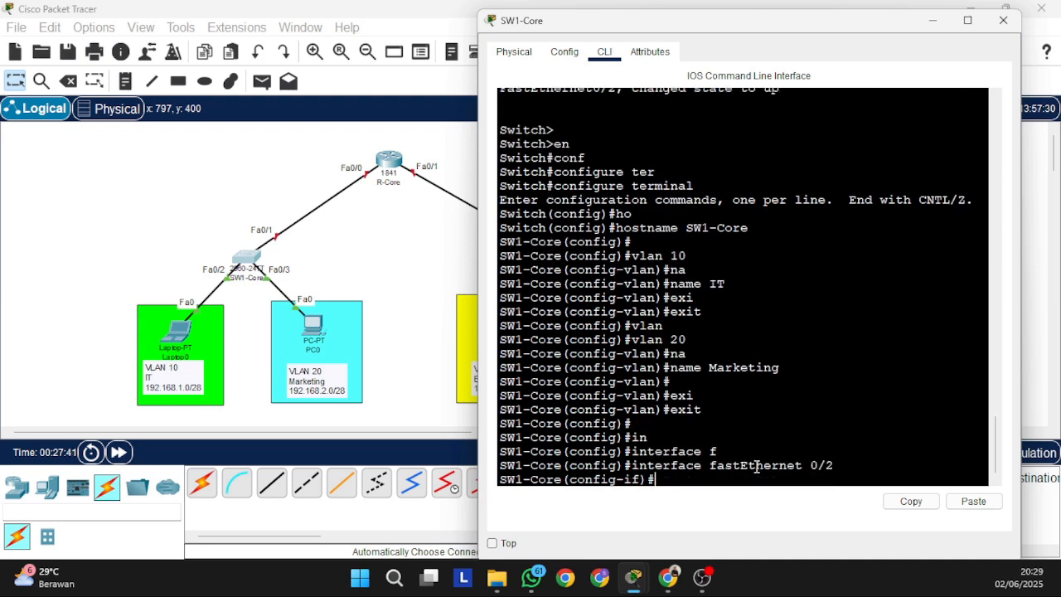
{"action": "type", "text": "sw"}
{"action": "key", "text": "Tab"}
{"action": "type", "text": "mo"}
{"action": "key", "text": "Tab"}
{"action": "type", "text": "a"}
{"action": "key", "text": "Tab"}
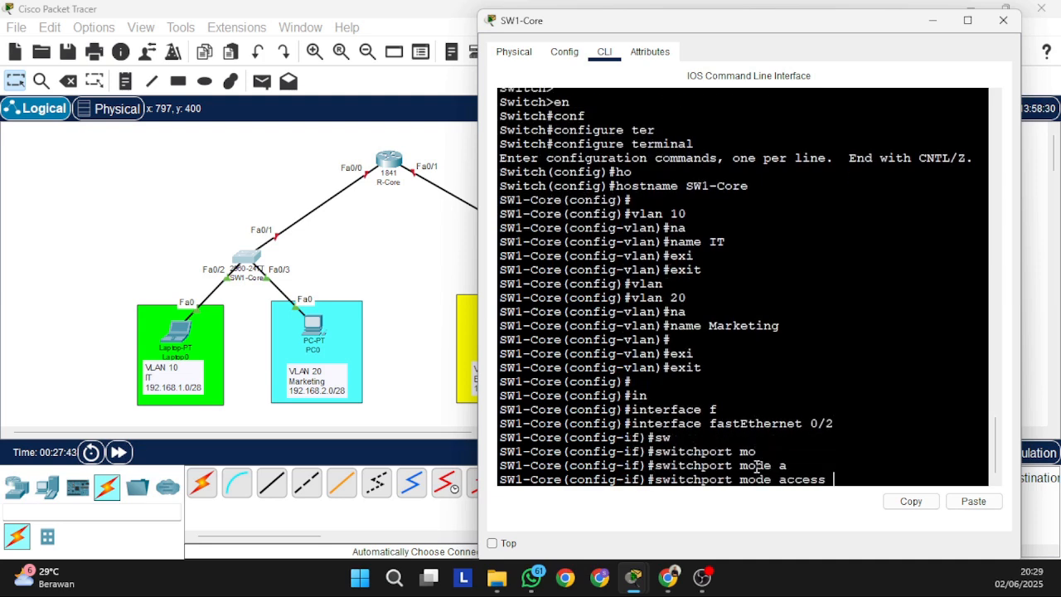
{"action": "key", "text": "Return"}
- Assign FastEthernet 0/2 to access VLAN 10 and exit its interface configuration
{"action": "type", "text": "sw"}
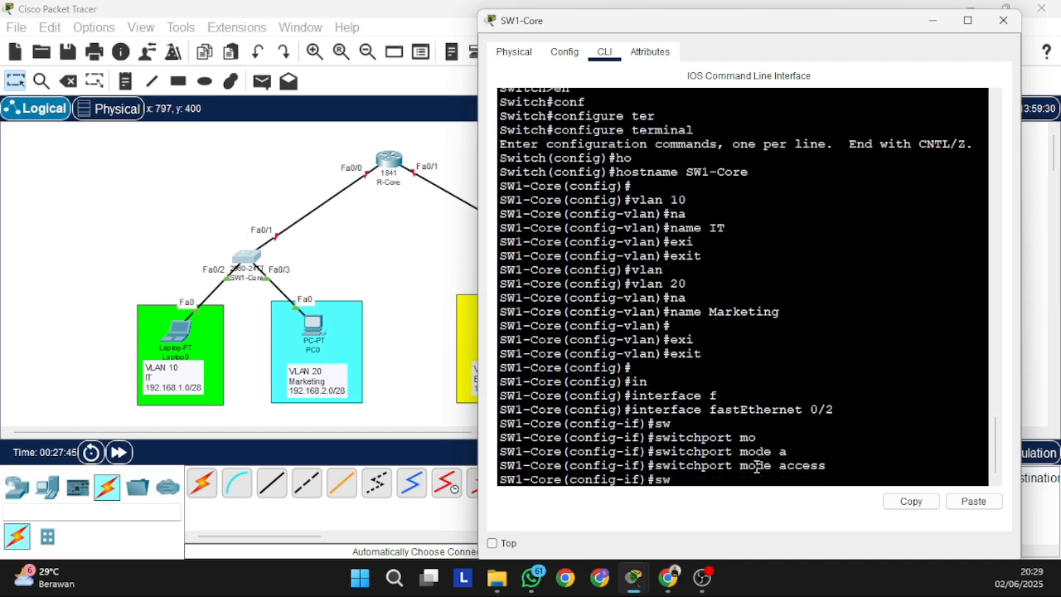
{"action": "key", "text": "Tab"}
{"action": "type", "text": "a"}
{"action": "key", "text": "Tab"}
{"action": "type", "text": "vlan "}
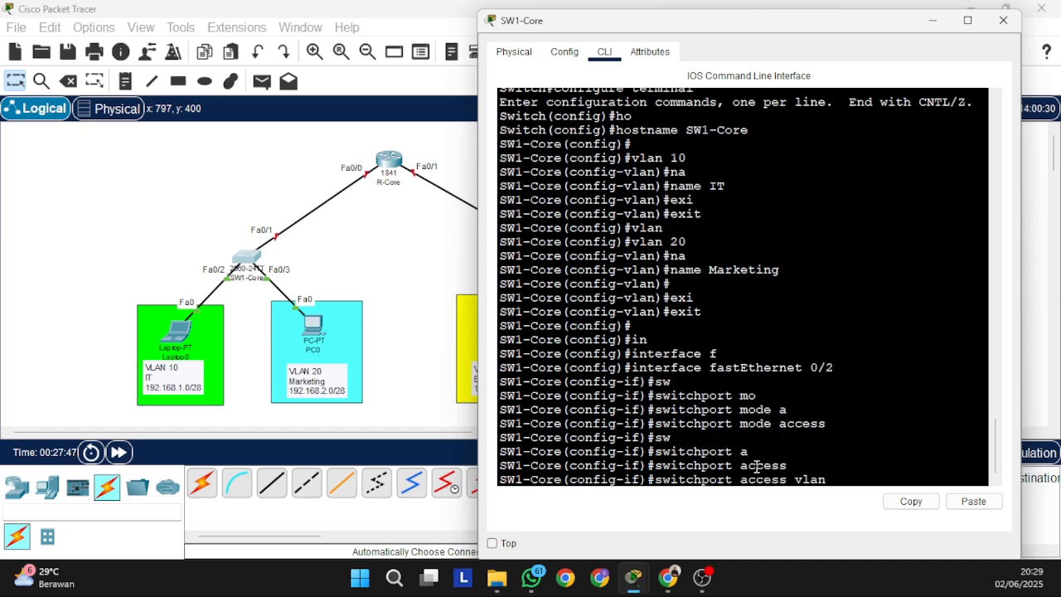
{"action": "type", "text": "10"}
{"action": "key", "text": "Return"}
{"action": "type", "text": "exi"}
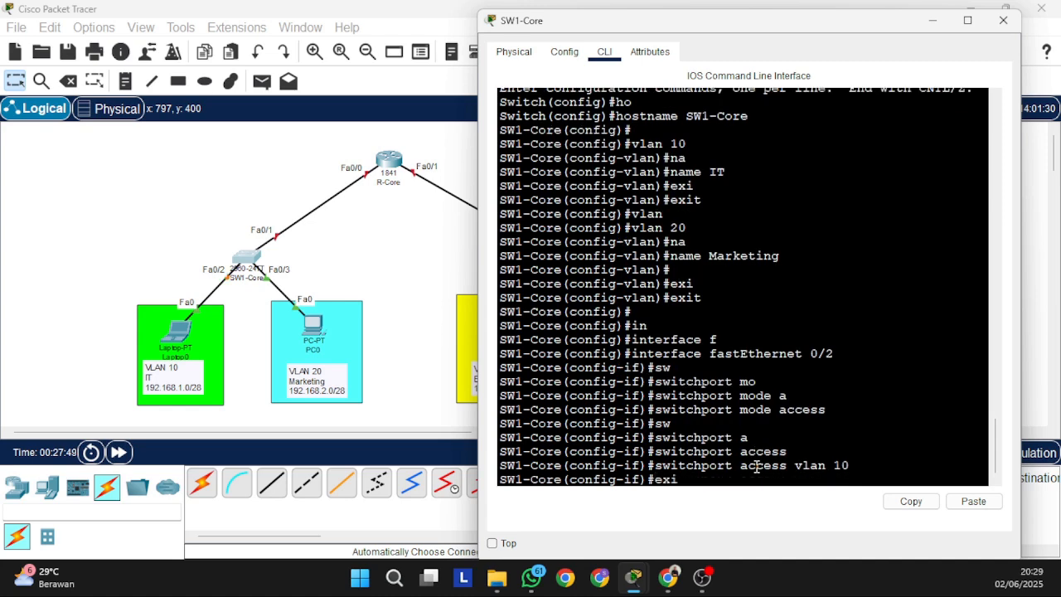
{"action": "key", "text": "Tab"}
{"action": "key", "text": "Return"}
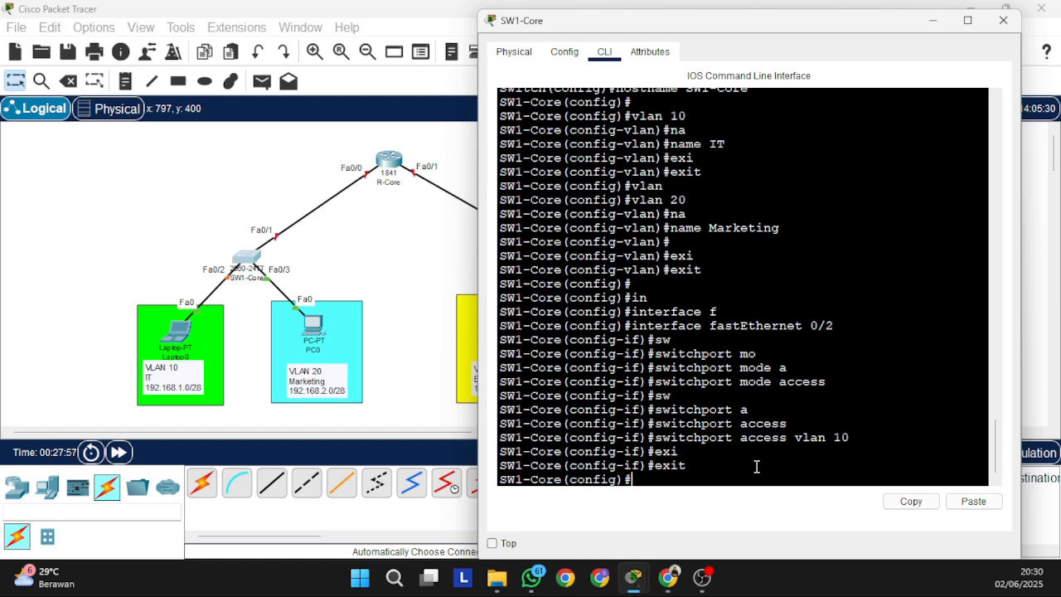
- Set interface FastEthernet 0/3 to switchport access mode
{"action": "type", "text": "in"}
{"action": "key", "text": "Tab"}
{"action": "type", "text": "f"}
{"action": "key", "text": "Tab"}
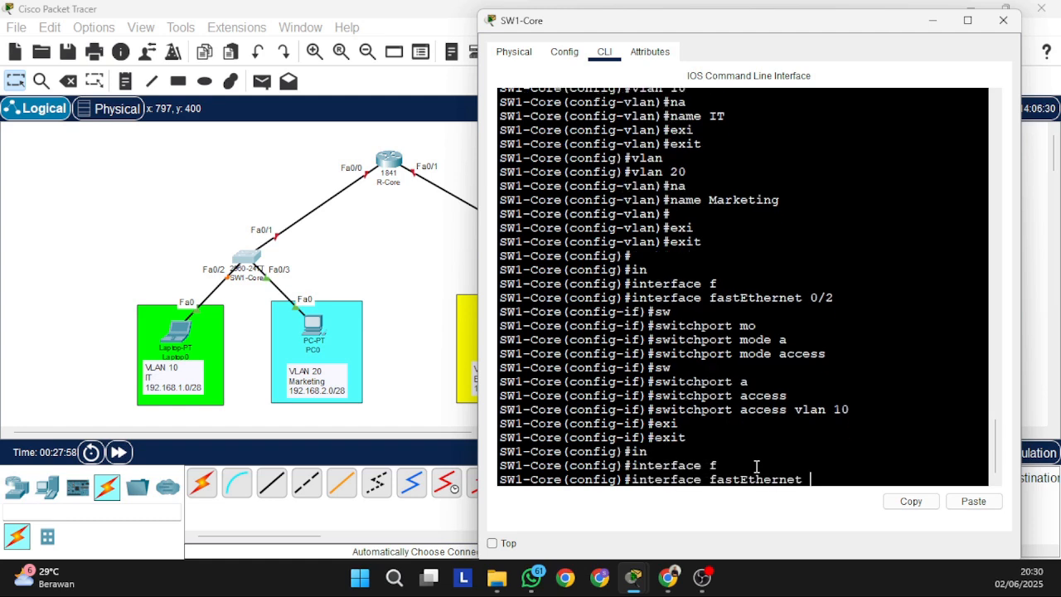
{"action": "type", "text": "0/3"}
{"action": "key", "text": "Return"}
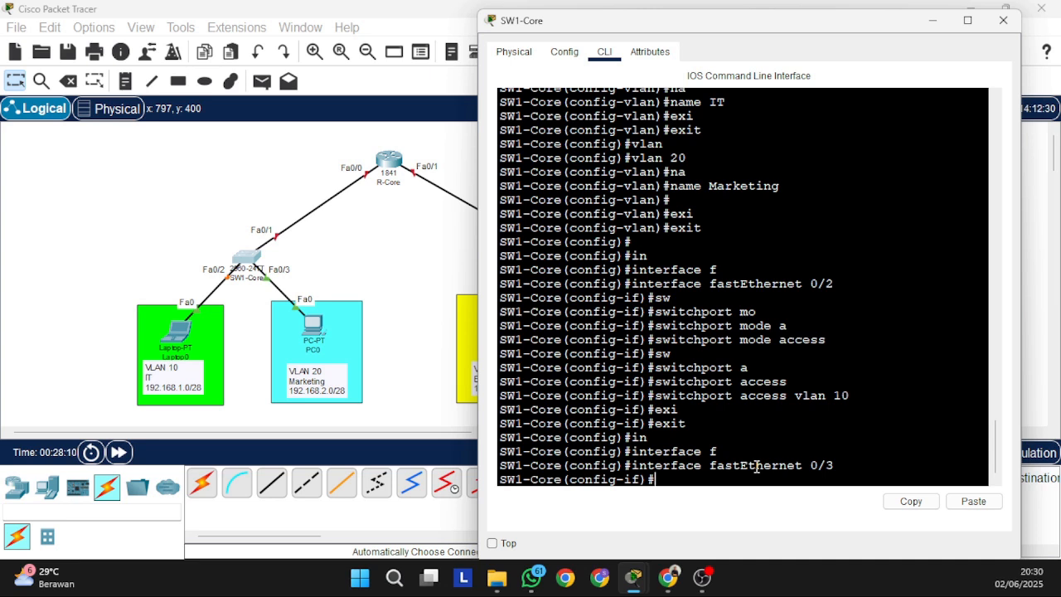
{"action": "type", "text": "sw"}
{"action": "key", "text": "Tab"}
{"action": "type", "text": "n"}
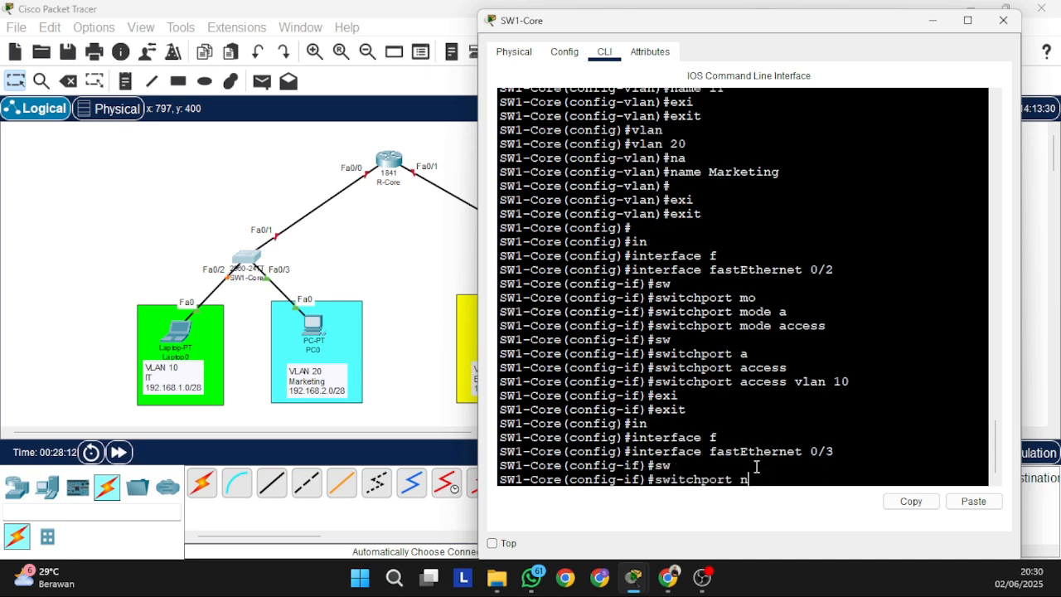
{"action": "key", "text": "BackSpace"}
{"action": "type", "text": "mo"}
{"action": "key", "text": "Tab"}
{"action": "type", "text": "a"}
{"action": "key", "text": "Tab"}
{"action": "key", "text": "Return"}
- Assign FastEthernet 0/3 to access VLAN 20 and exit its interface configuration
{"action": "type", "text": "s"}
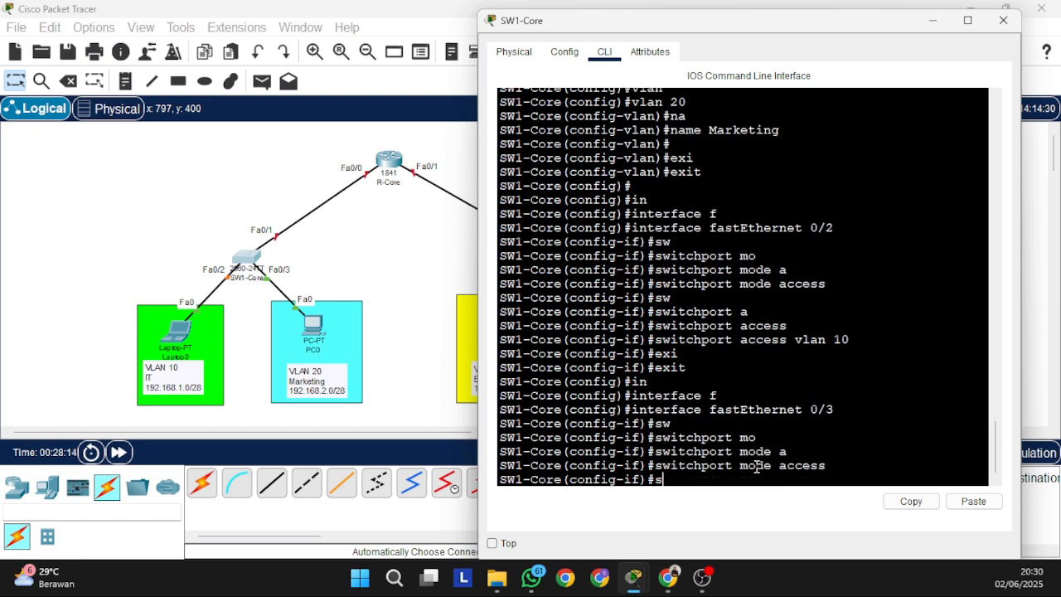
{"action": "type", "text": "w"}
{"action": "key", "text": "Tab"}
{"action": "type", "text": "a"}
{"action": "key", "text": "Tab"}
{"action": "key", "text": "Tab"}
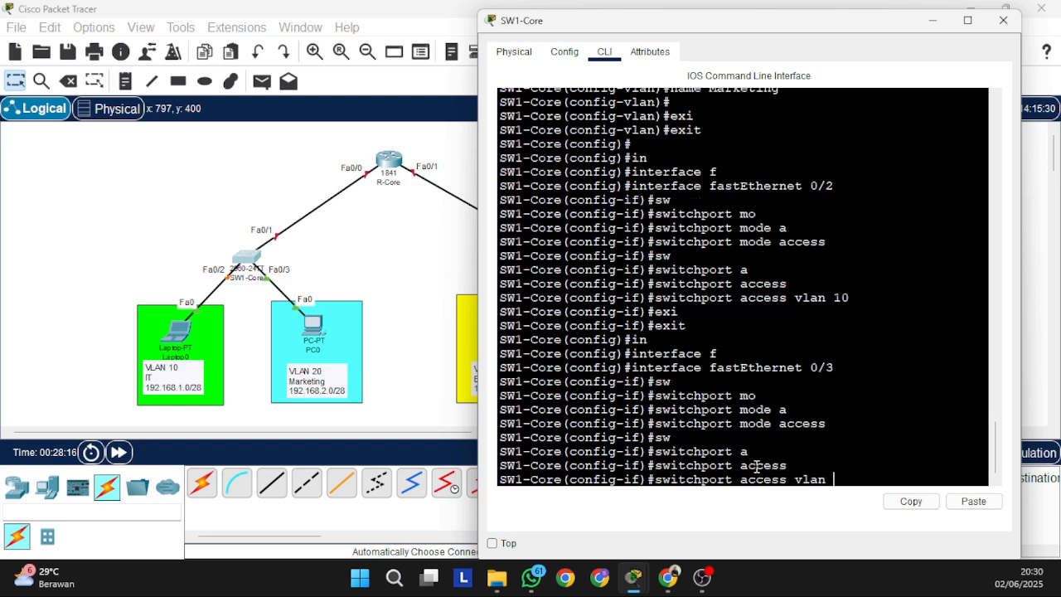
{"action": "type", "text": "20"}
{"action": "key", "text": "Return"}
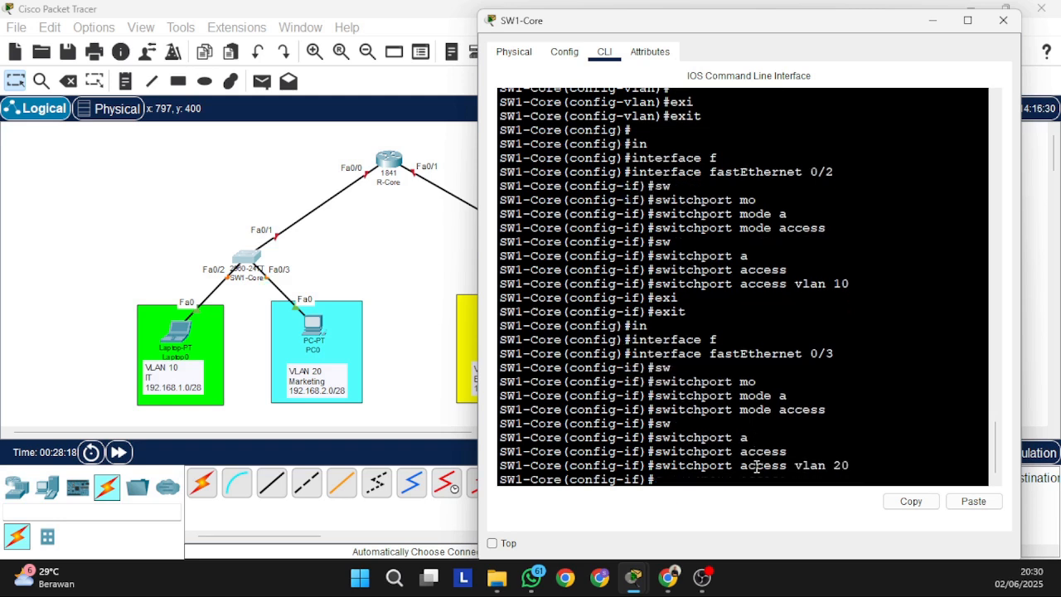
{"action": "type", "text": "exi"}
{"action": "key", "text": "Tab"}
{"action": "key", "text": "Return"}
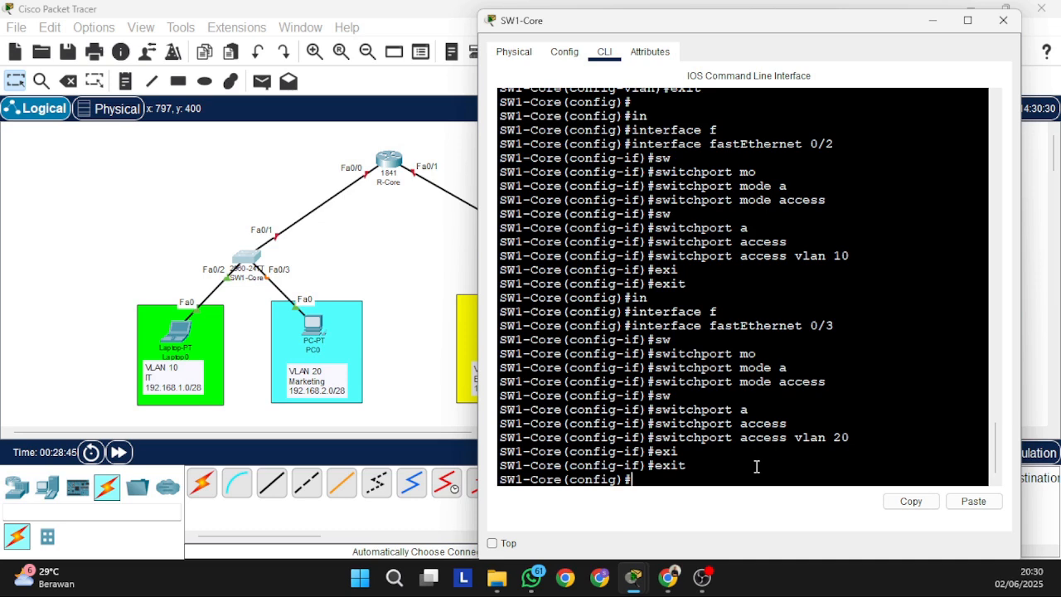
- Set the router-facing interface FastEthernet 0/1 to switchport trunk mode and exit its interface configuration
{"action": "type", "text": "in"}
{"action": "key", "text": "Tab"}
{"action": "type", "text": "f"}
{"action": "key", "text": "Tab"}
{"action": "type", "text": "f"}
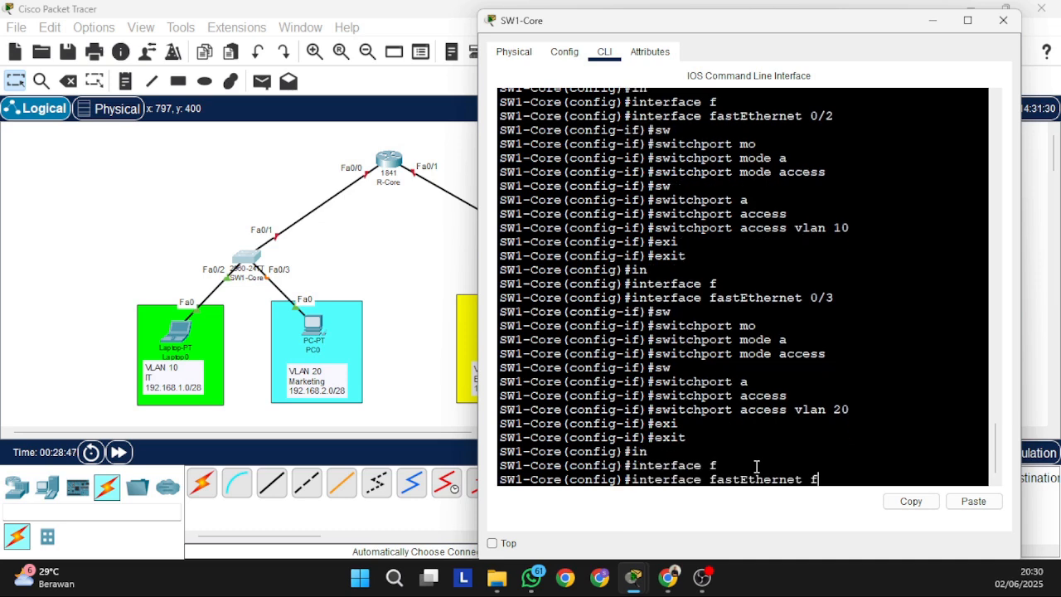
{"action": "key", "text": "BackSpace"}
{"action": "type", "text": "0/1"}
{"action": "key", "text": "Return"}
{"action": "type", "text": "sw"}
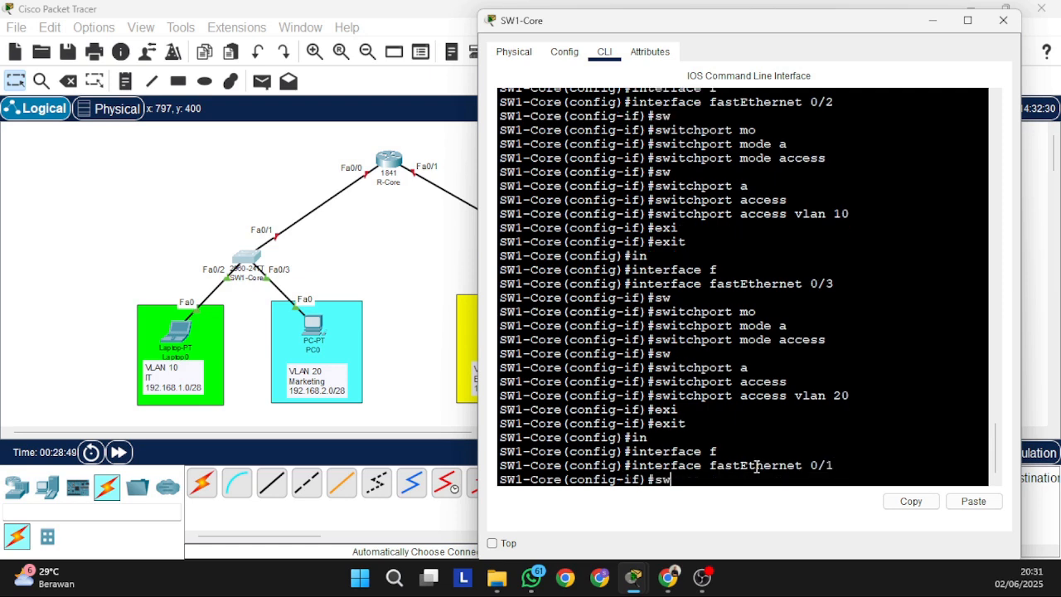
{"action": "key", "text": "Tab"}
{"action": "type", "text": "mo"}
{"action": "key", "text": "Tab"}
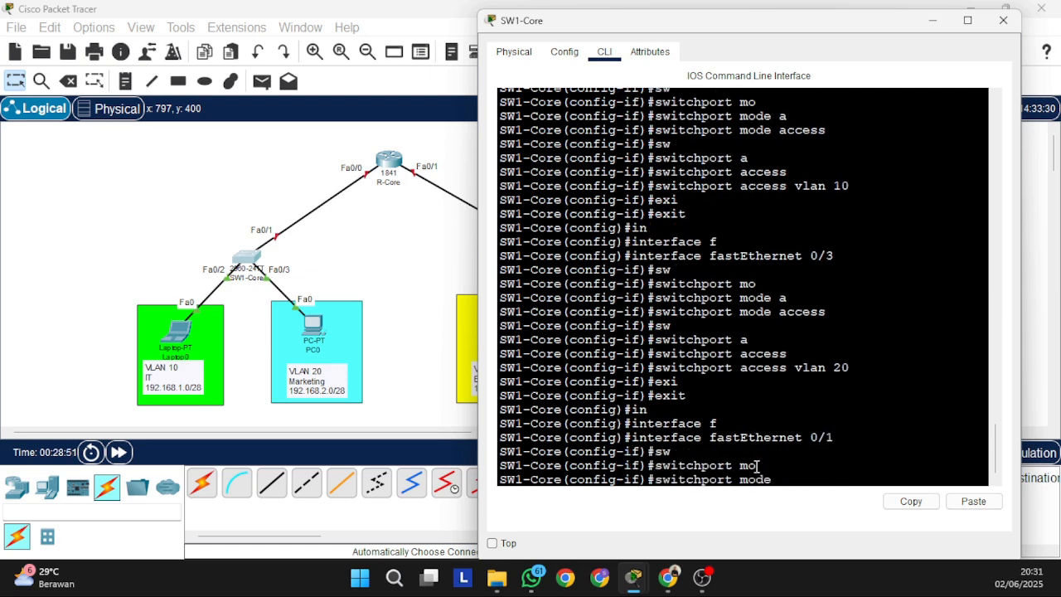
{"action": "type", "text": "tr"}
{"action": "key", "text": "Tab"}
{"action": "key", "text": "Return"}
{"action": "type", "text": "e(config-if)#e"}
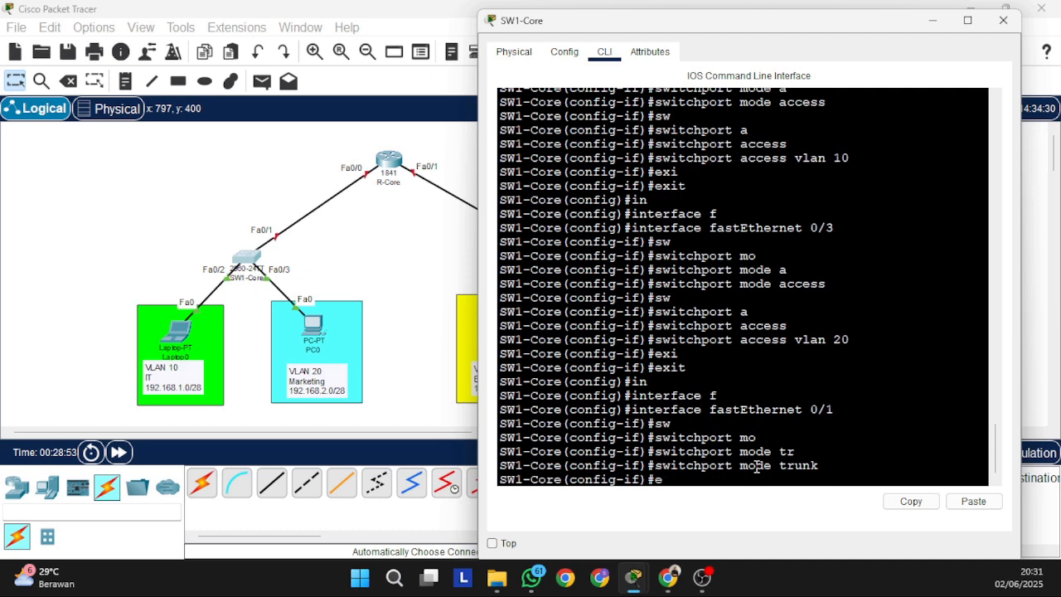
{"action": "type", "text": "xii"}
{"action": "key", "text": "Tab"}
{"action": "key", "text": "Tab"}
{"action": "key", "text": "Return"}
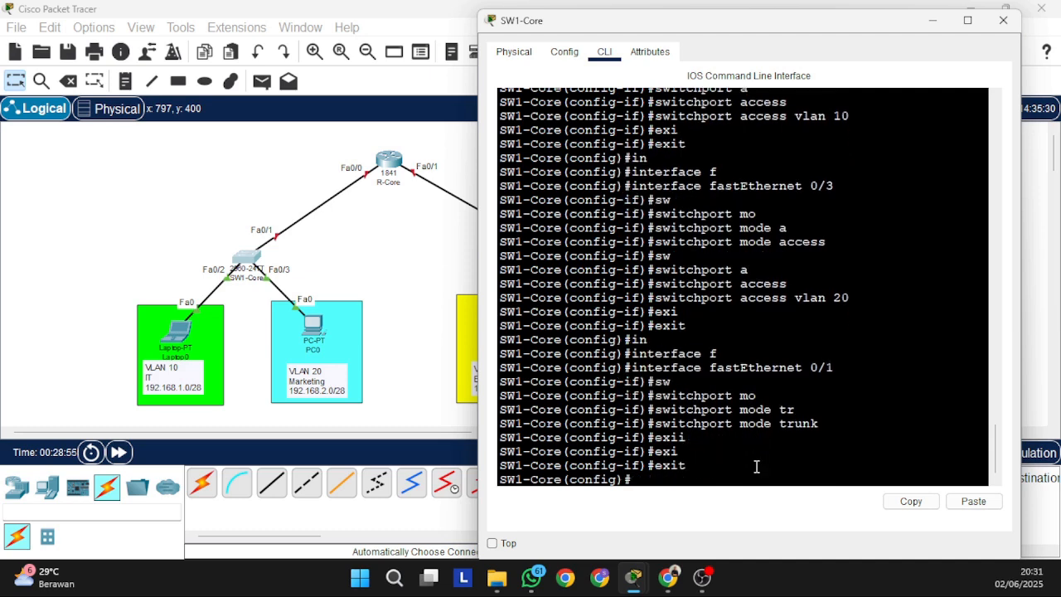
- Close the SW1-Core window and open SW2-Core's command line, resizing and placing its window so the VLAN 30 and 40 devices stay visible
{"action": "left_click", "coordinate": [1004, 20]}
{"action": "left_click", "coordinate": [561, 274]}
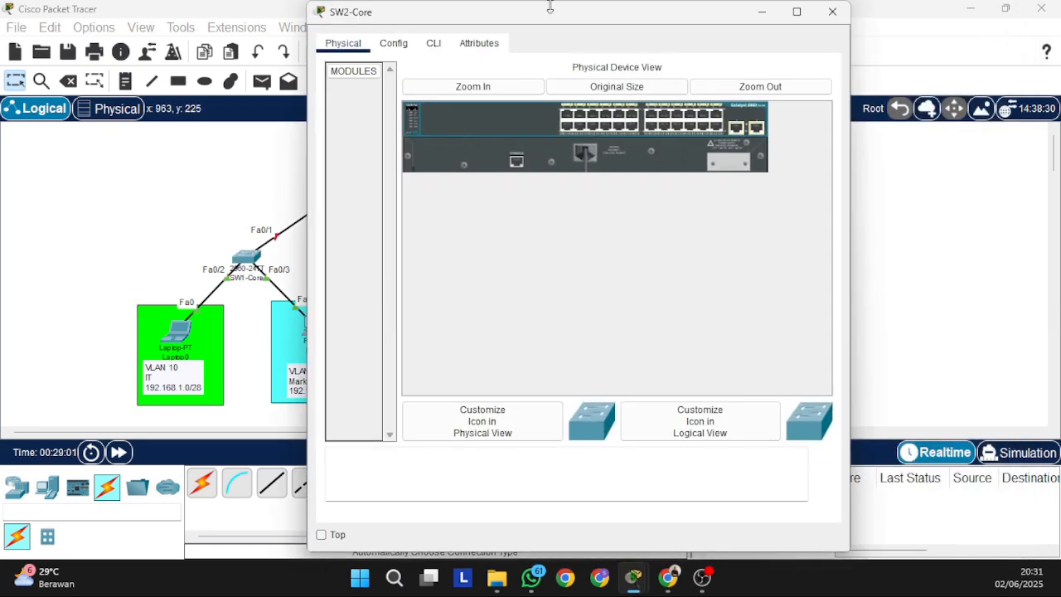
{"action": "left_click_drag", "start_coordinate": [568, 15], "coordinate": [225, 22]}
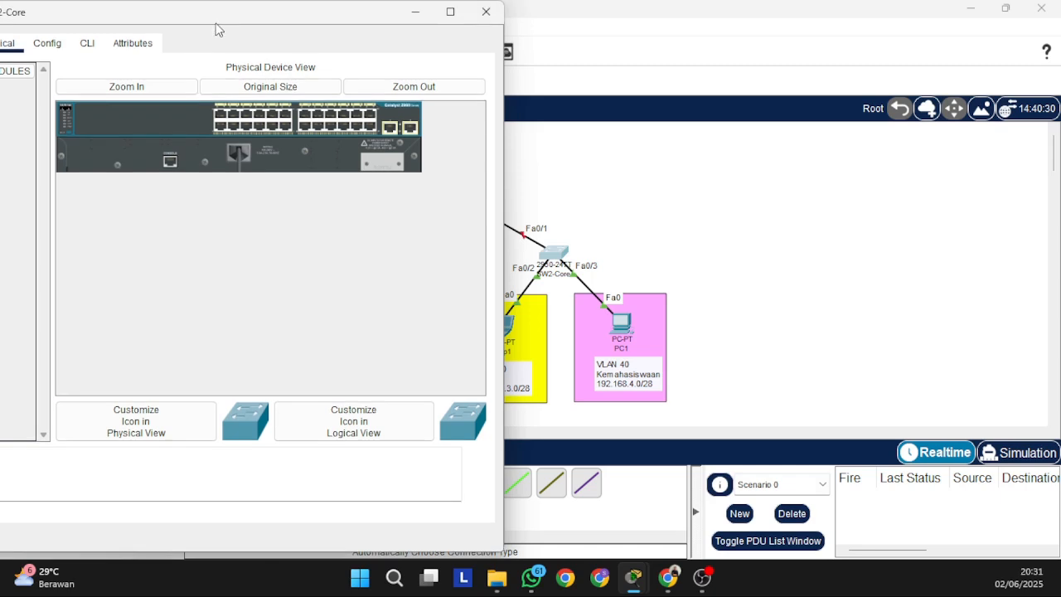
{"action": "left_click", "coordinate": [87, 43]}
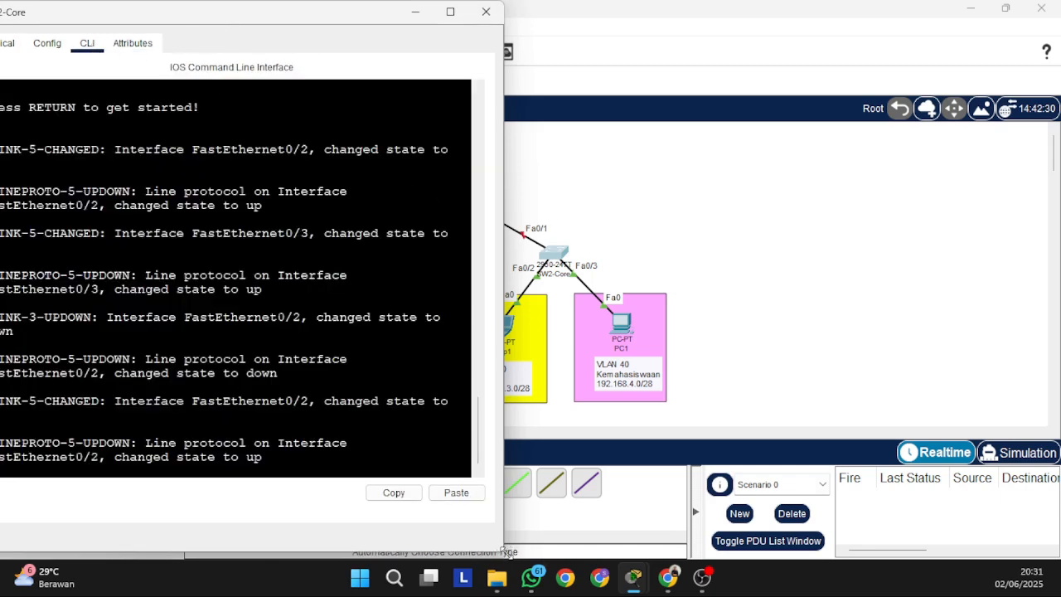
{"action": "left_click_drag", "start_coordinate": [501, 553], "coordinate": [377, 480]}
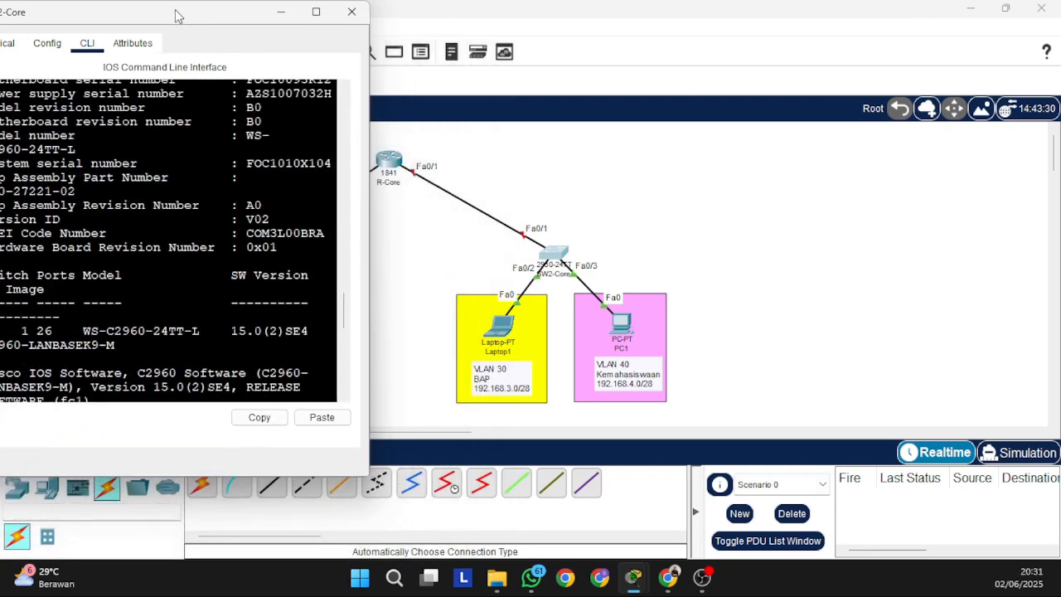
{"action": "left_click_drag", "start_coordinate": [177, 19], "coordinate": [249, 55]}
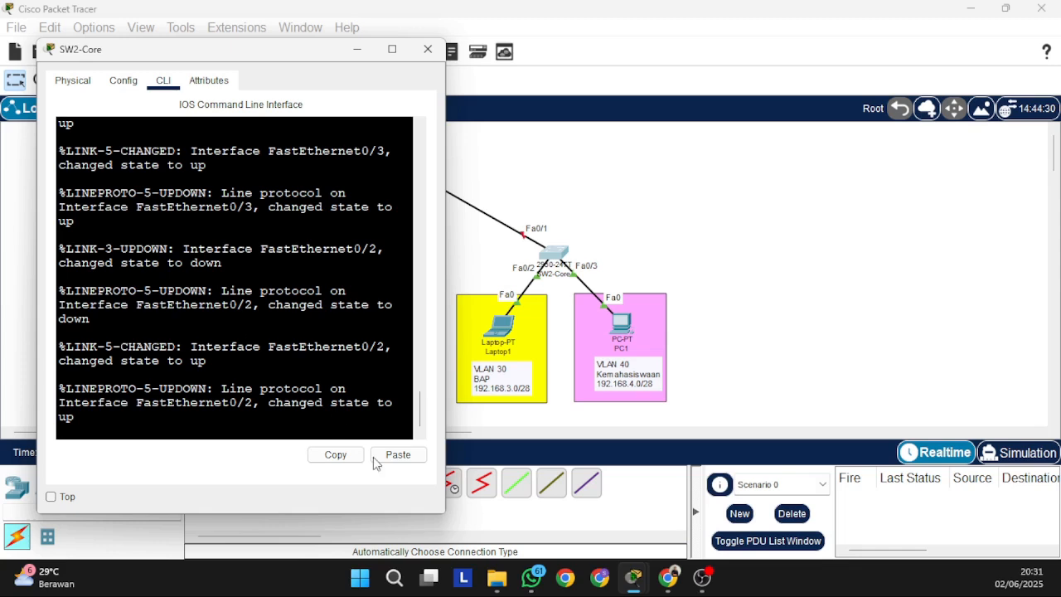
{"action": "left_click_drag", "start_coordinate": [446, 511], "coordinate": [455, 512]}
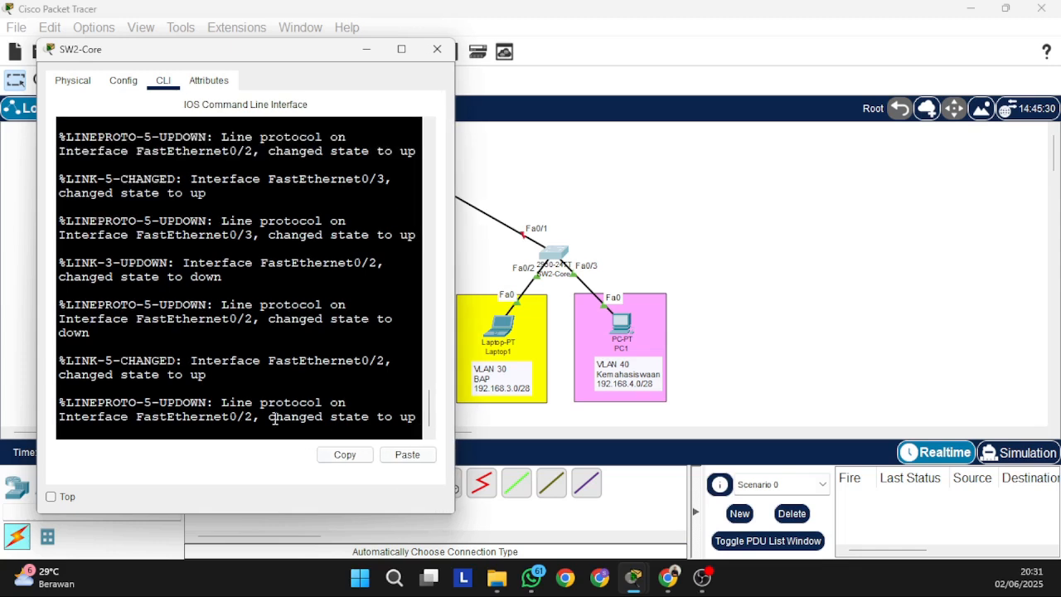
- Enter privileged mode and global configuration mode on SW2-Core
{"action": "key", "text": "Return"}
{"action": "key", "text": "Return"}
{"action": "type", "text": "en"}
{"action": "key", "text": "Return"}
{"action": "type", "text": "c"}
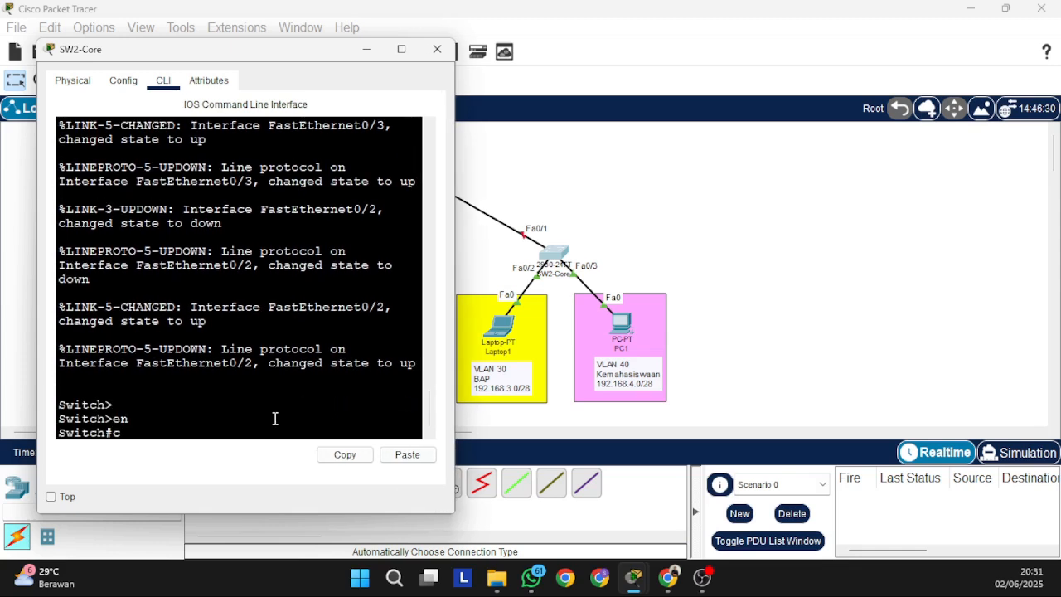
{"action": "type", "text": "onf ter"}
{"action": "key", "text": "Return"}
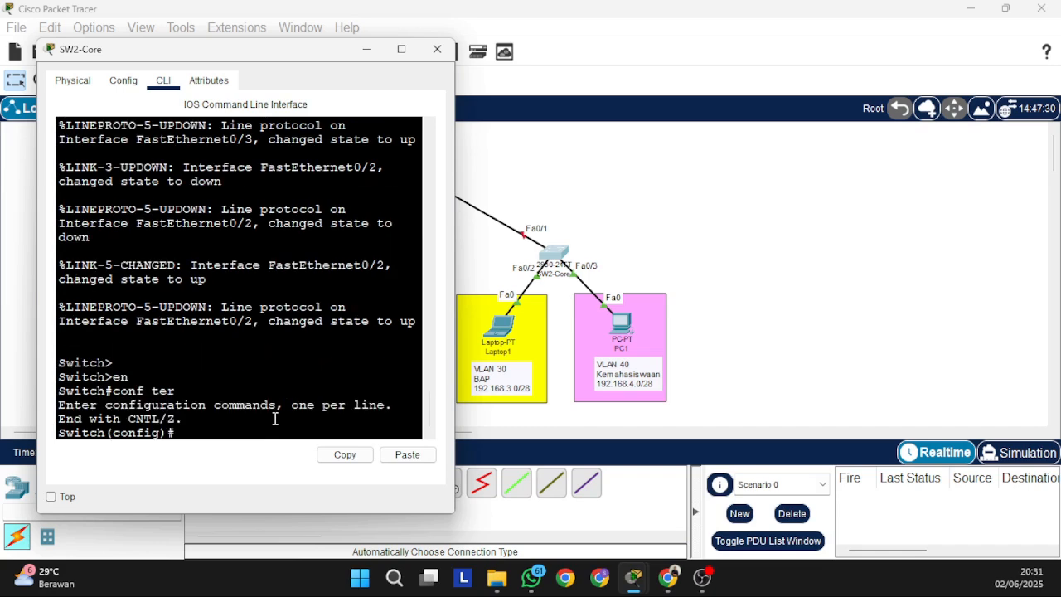
- Set the switch's hostname to SW2-Core
{"action": "type", "text": "ho"}
{"action": "key", "text": "Tab"}
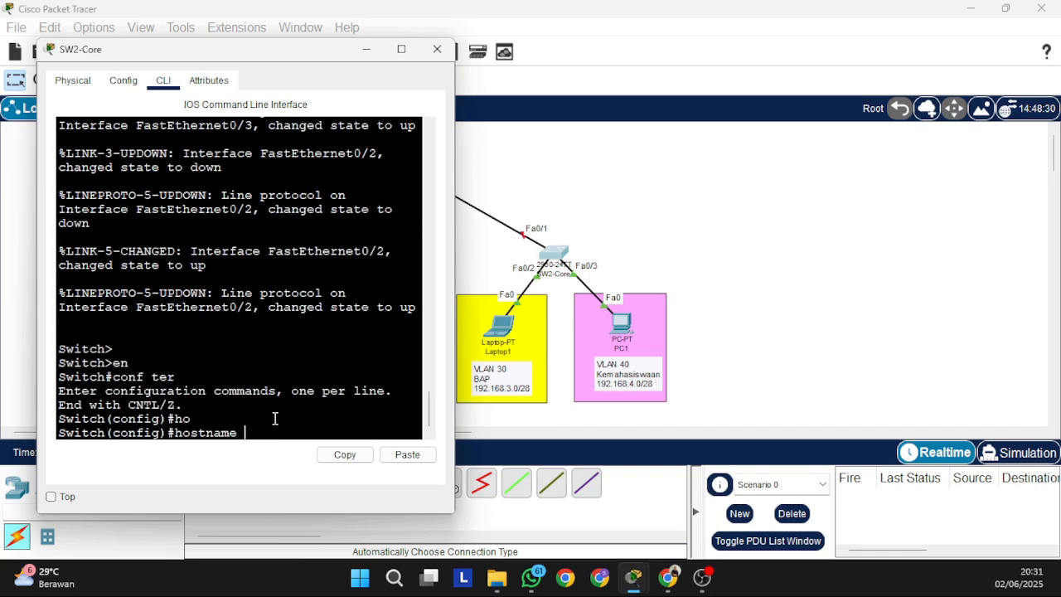
{"action": "type", "text": "SW2-Core"}
{"action": "key", "text": "Return"}
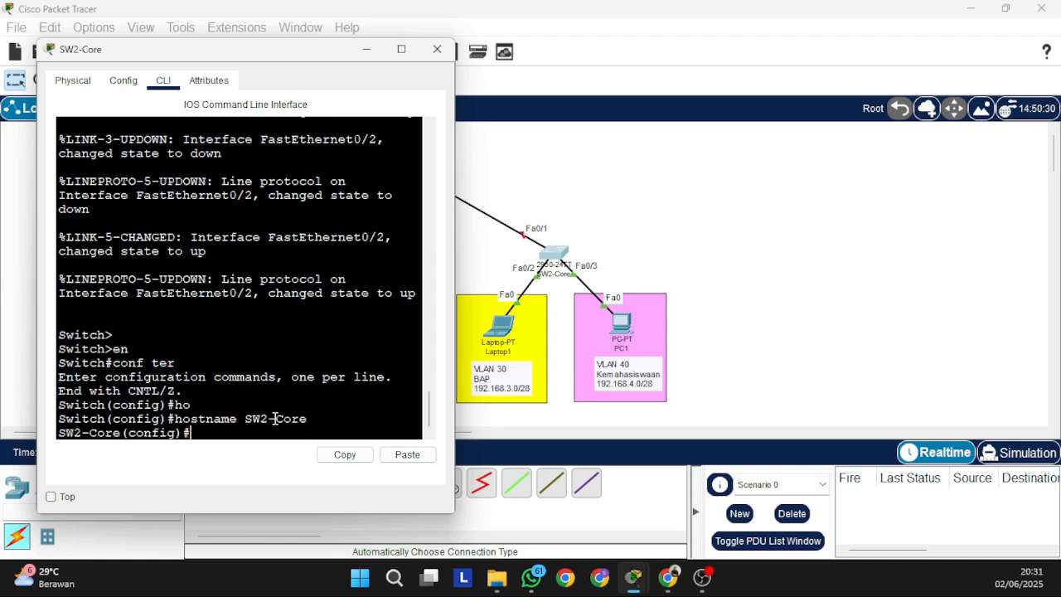
{"action": "key", "text": "Return"}
{"action": "key", "text": "Return"}
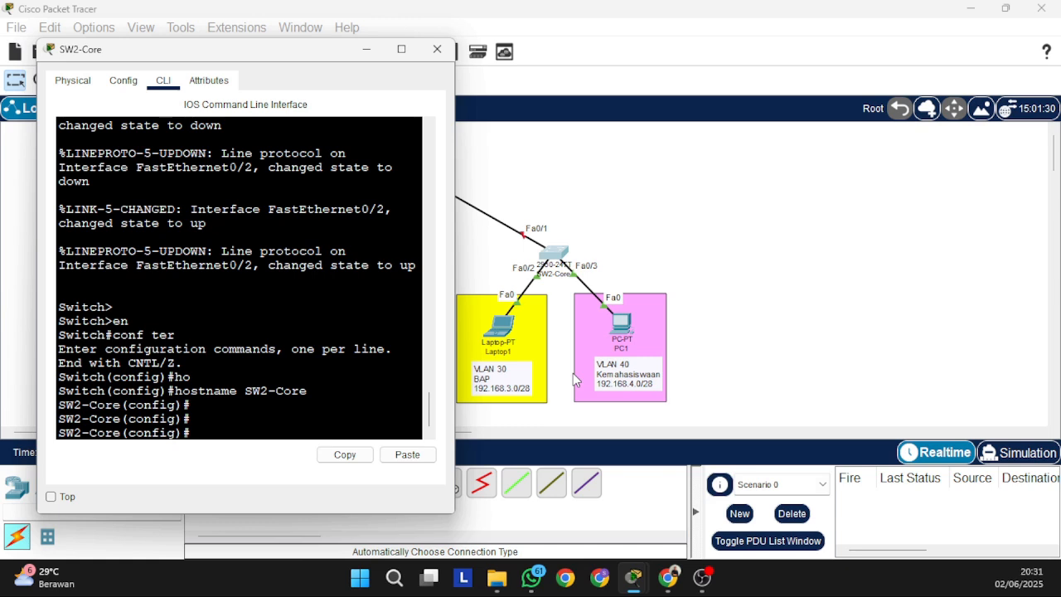
- Create VLAN 30 on SW2-Core
{"action": "type", "text": "vlan"}
{"action": "key", "text": "Tab"}
{"action": "key", "text": "BackSpace"}
{"action": "key", "text": "Tab"}
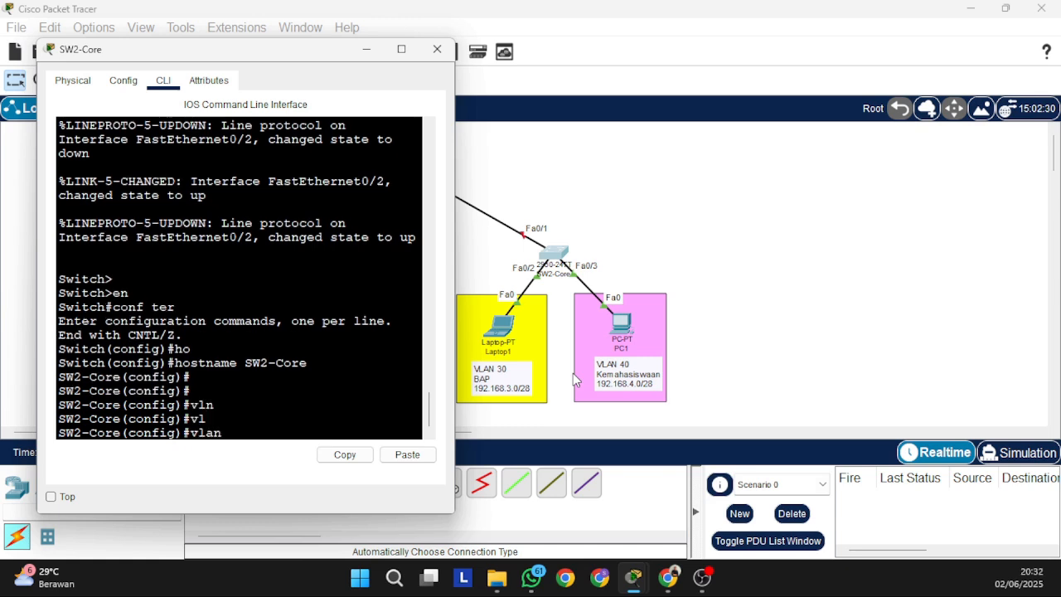
{"action": "type", "text": "30"}
{"action": "key", "text": "Return"}
- Name VLAN 30 BAP and exit its VLAN configuration
{"action": "type", "text": "na"}
{"action": "key", "text": "Tab"}
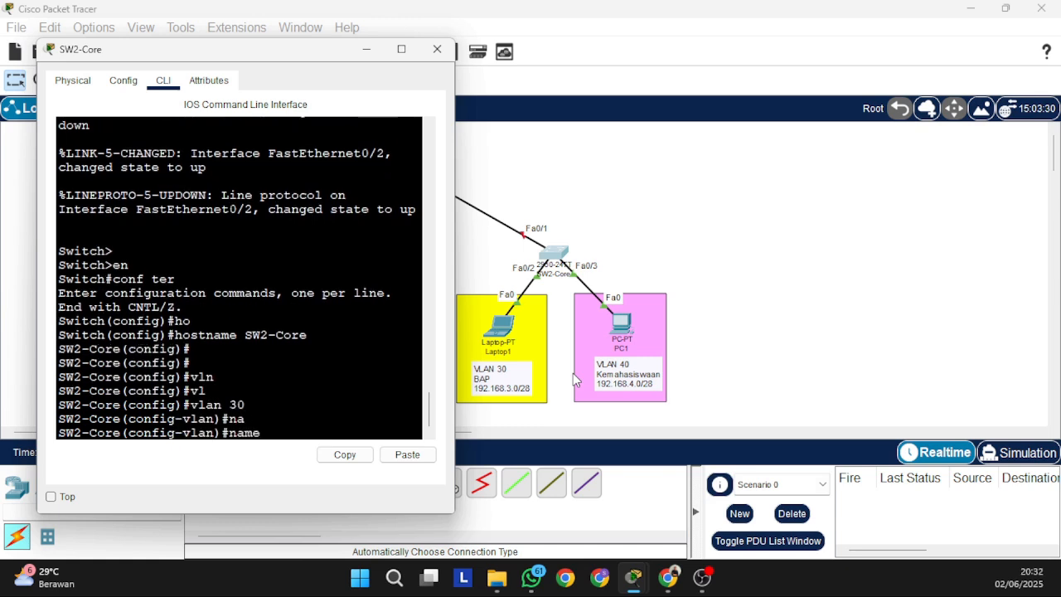
{"action": "type", "text": "BAP"}
{"action": "key", "text": "Return"}
{"action": "type", "text": "exi"}
{"action": "key", "text": "Tab"}
{"action": "key", "text": "Return"}
- Create VLAN 40 on SW2-Core
{"action": "type", "text": "v"}
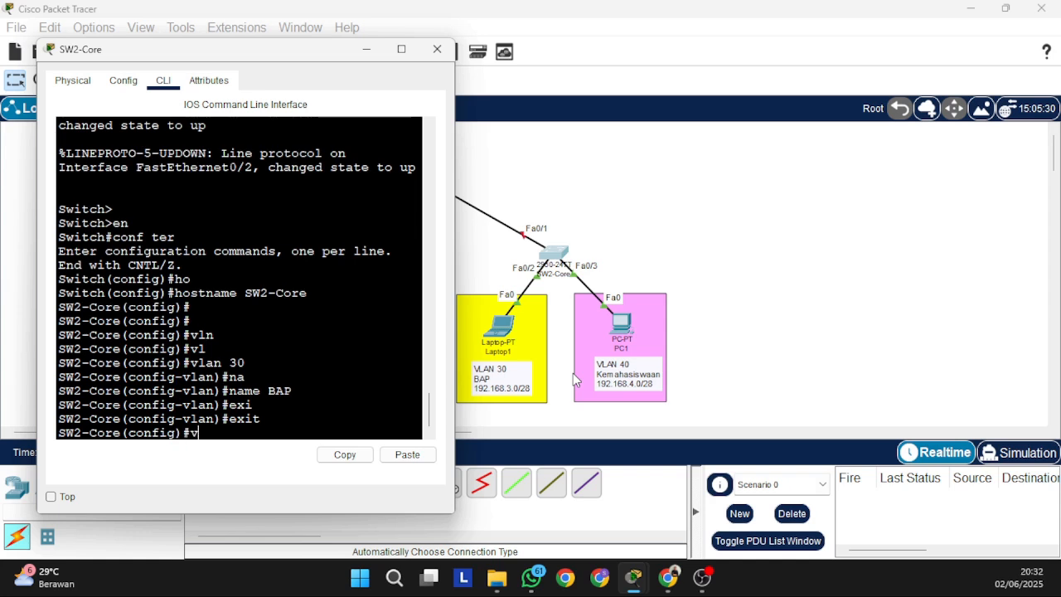
{"action": "type", "text": "l"}
{"action": "key", "text": "Tab"}
{"action": "type", "text": "40"}
{"action": "key", "text": "Return"}
- Name VLAN 40 Kemahasiswaan and exit its VLAN configuration
{"action": "type", "text": "n)#n"}
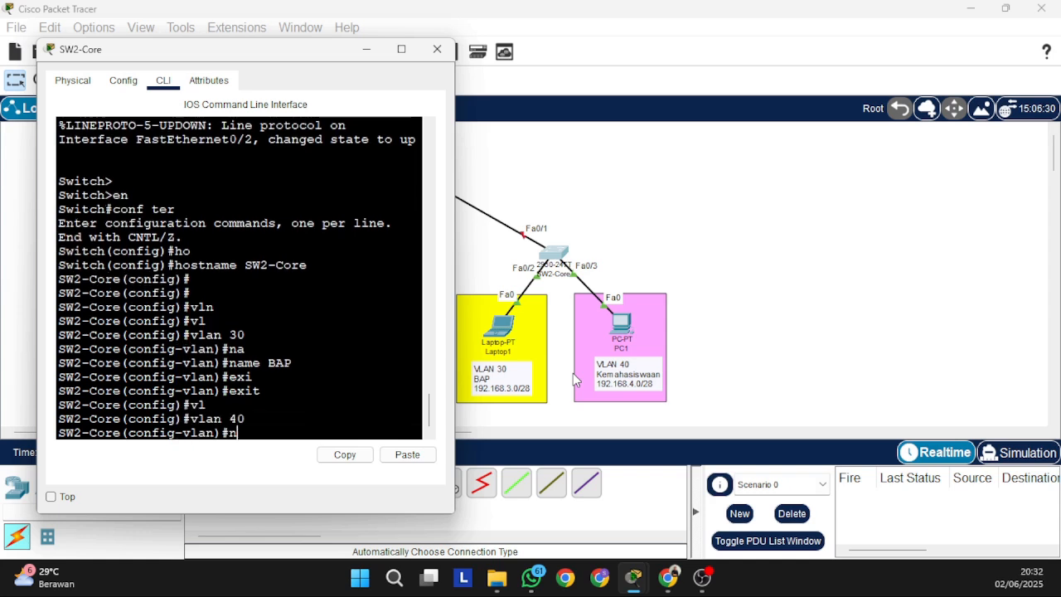
{"action": "key", "text": "Tab"}
{"action": "type", "text": "a"}
{"action": "key", "text": "Tab"}
{"action": "type", "text": "KE"}
{"action": "key", "text": "BackSpace"}
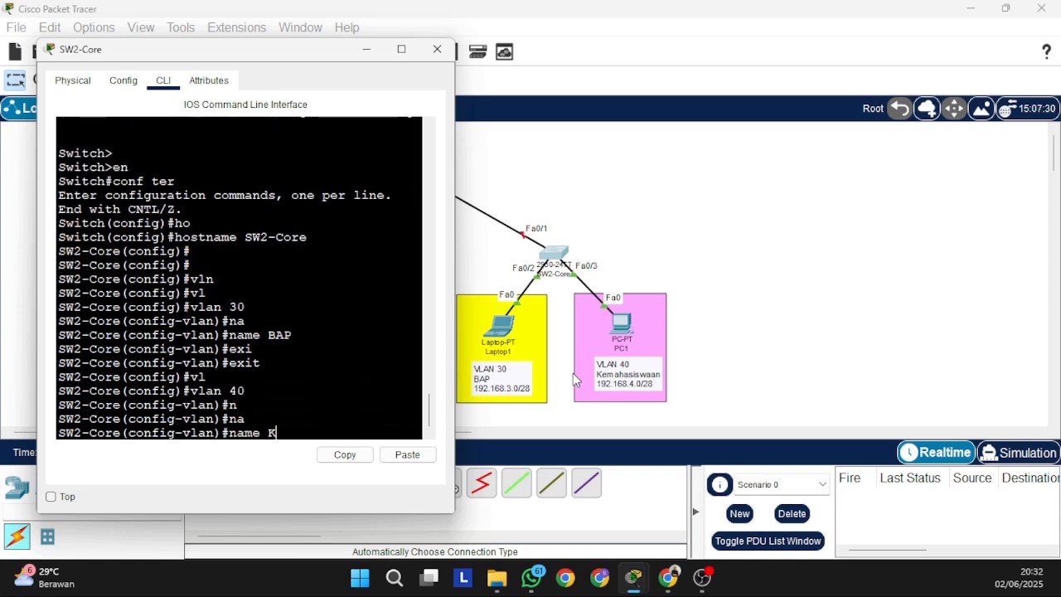
{"action": "type", "text": "ema"}
{"action": "type", "text": "sisw"}
{"action": "key", "text": "BackSpace"}
{"action": "key", "text": "BackSpace"}
{"action": "key", "text": "BackSpace"}
{"action": "key", "text": "BackSpace"}
{"action": "key", "text": "BackSpace"}
{"action": "type", "text": "aj"}
{"action": "type", "text": "ha"}
{"action": "key", "text": "BackSpace"}
{"action": "key", "text": "BackSpace"}
{"action": "type", "text": "hasiswaan"}
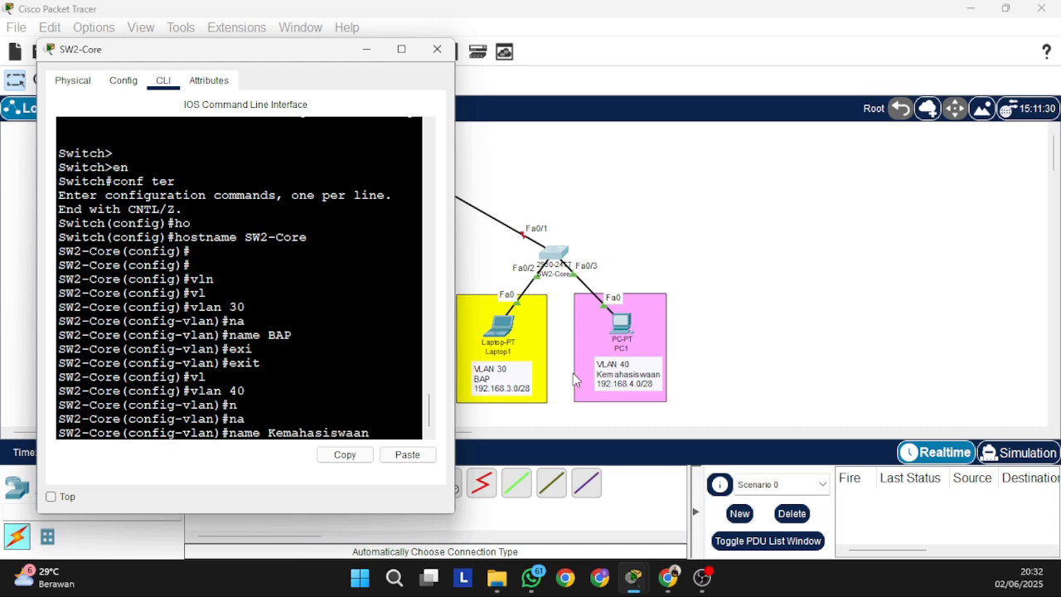
{"action": "key", "text": "Return"}
{"action": "type", "text": "exi"}
{"action": "key", "text": "Tab"}
{"action": "key", "text": "Return"}
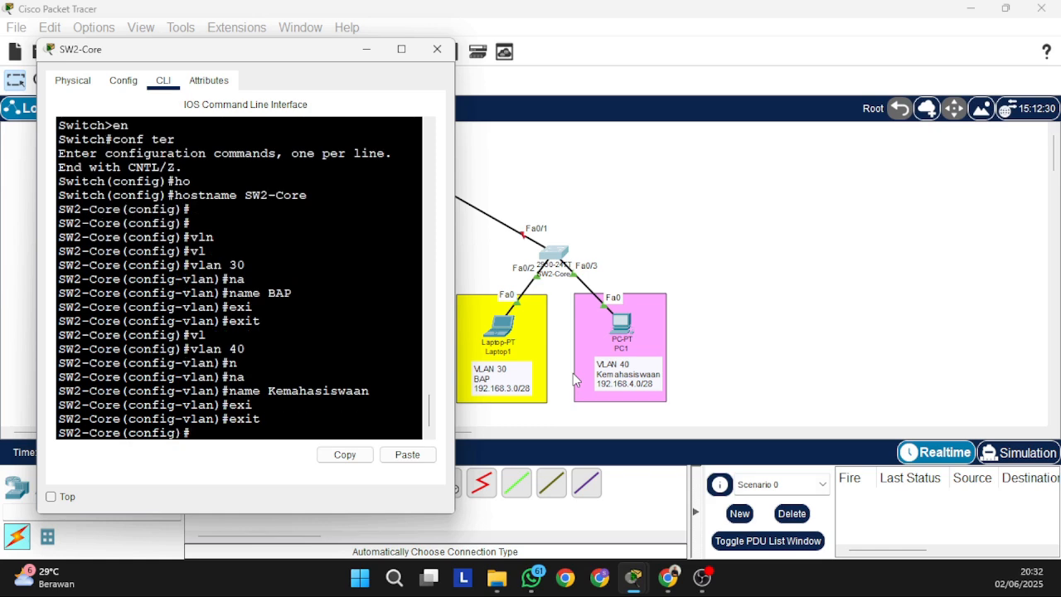
- Set SW2-Core's interface FastEthernet 0/2 to switchport access mode
{"action": "type", "text": "in"}
{"action": "key", "text": "Tab"}
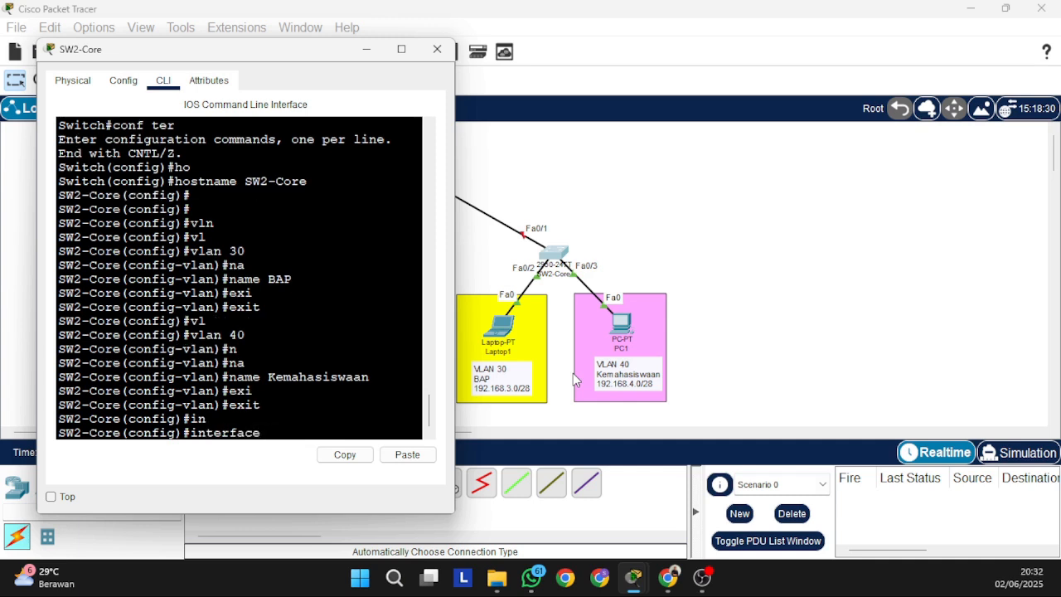
{"action": "type", "text": "f"}
{"action": "key", "text": "Tab"}
{"action": "type", "text": "0/2"}
{"action": "key", "text": "Return"}
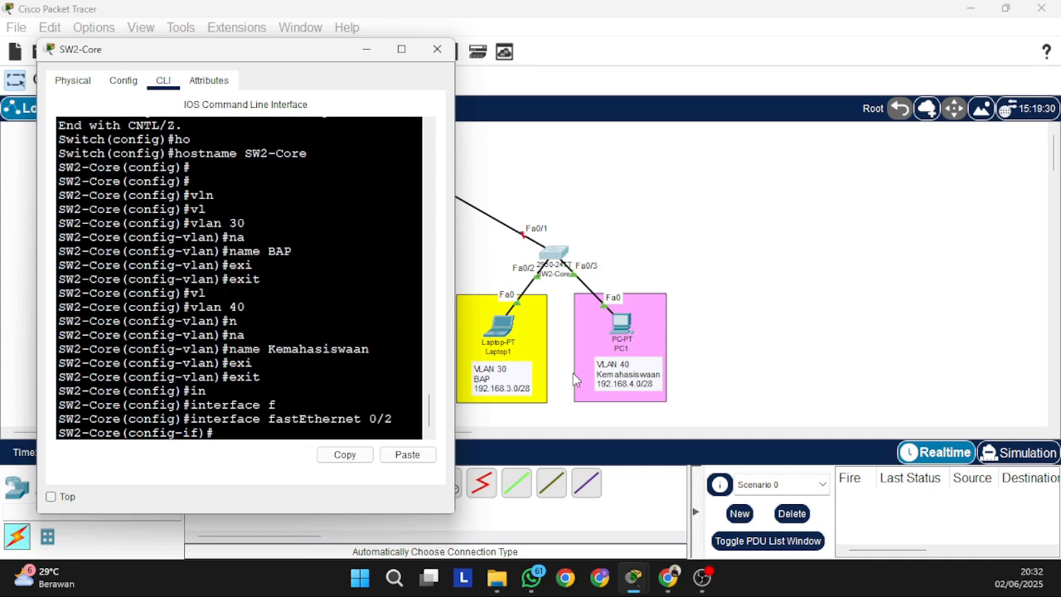
{"action": "type", "text": "sw"}
{"action": "key", "text": "Tab"}
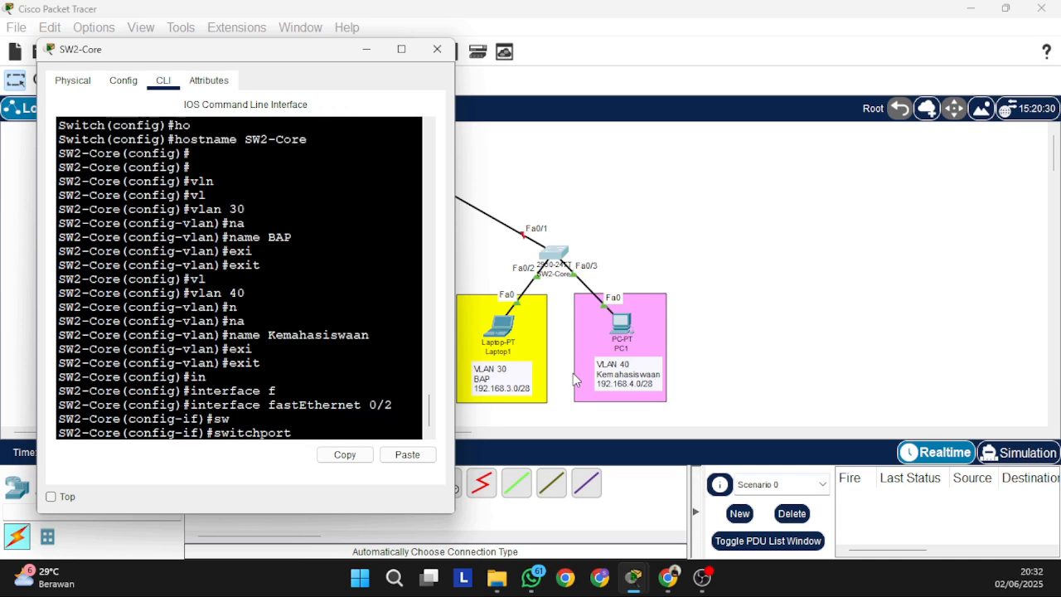
{"action": "type", "text": "mo"}
{"action": "key", "text": "Tab"}
{"action": "type", "text": "a"}
{"action": "key", "text": "Tab"}
{"action": "key", "text": "Return"}
- Assign FastEthernet 0/2 to access VLAN 30 and exit its interface configuration
{"action": "type", "text": "sw"}
{"action": "key", "text": "Tab"}
{"action": "type", "text": "a"}
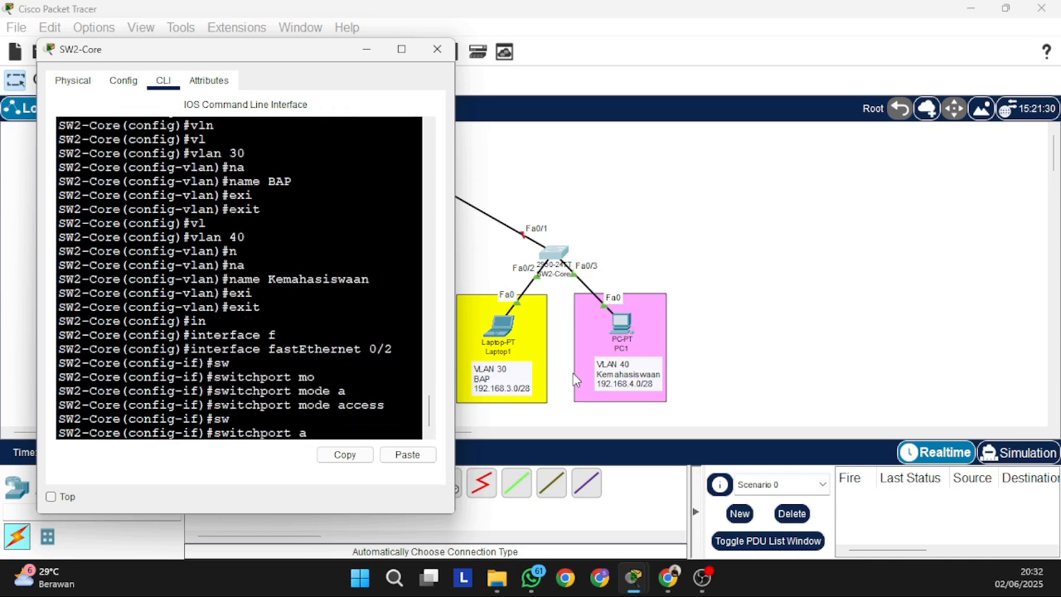
{"action": "key", "text": "Tab"}
{"action": "type", "text": "vlan 30"}
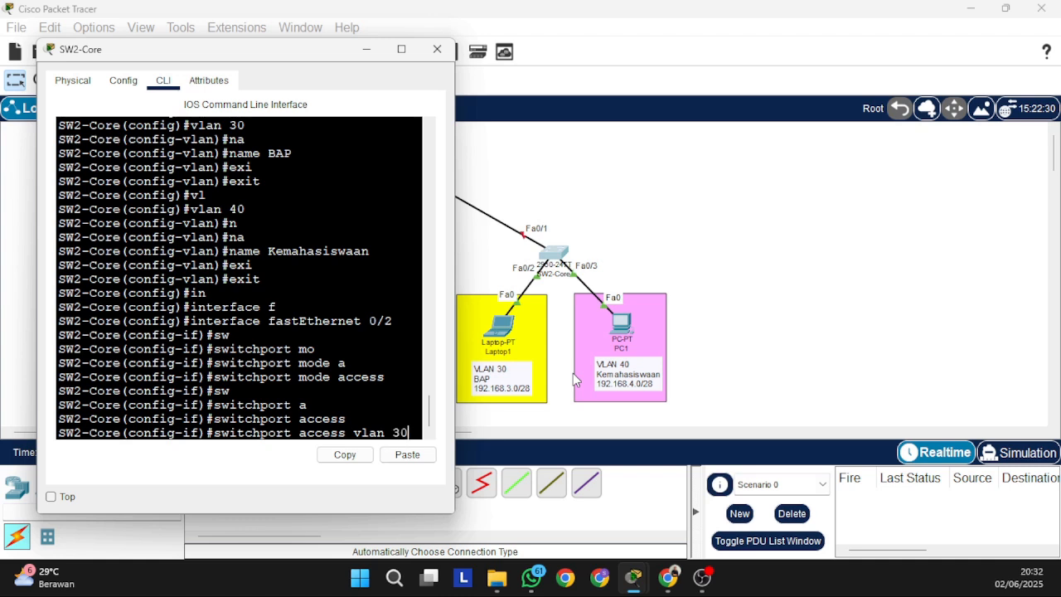
{"action": "key", "text": "Return"}
{"action": "type", "text": "exi"}
{"action": "key", "text": "Tab"}
{"action": "key", "text": "Return"}
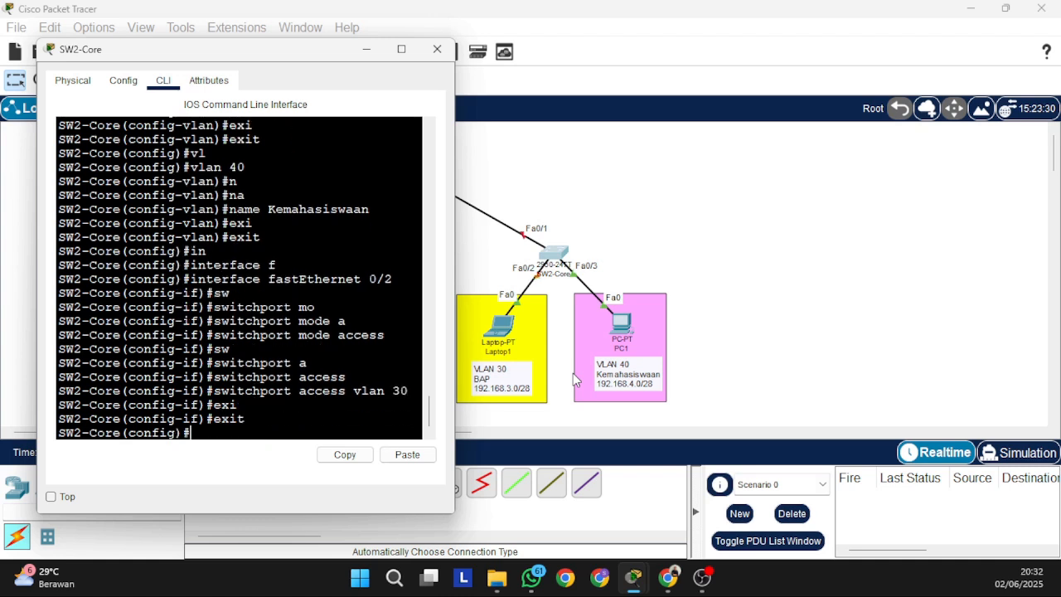
- Set SW2-Core's interface FastEthernet 0/3 to switchport access mode
{"action": "type", "text": "iin"}
{"action": "type", "text": "f"}
{"action": "key", "text": "Tab"}
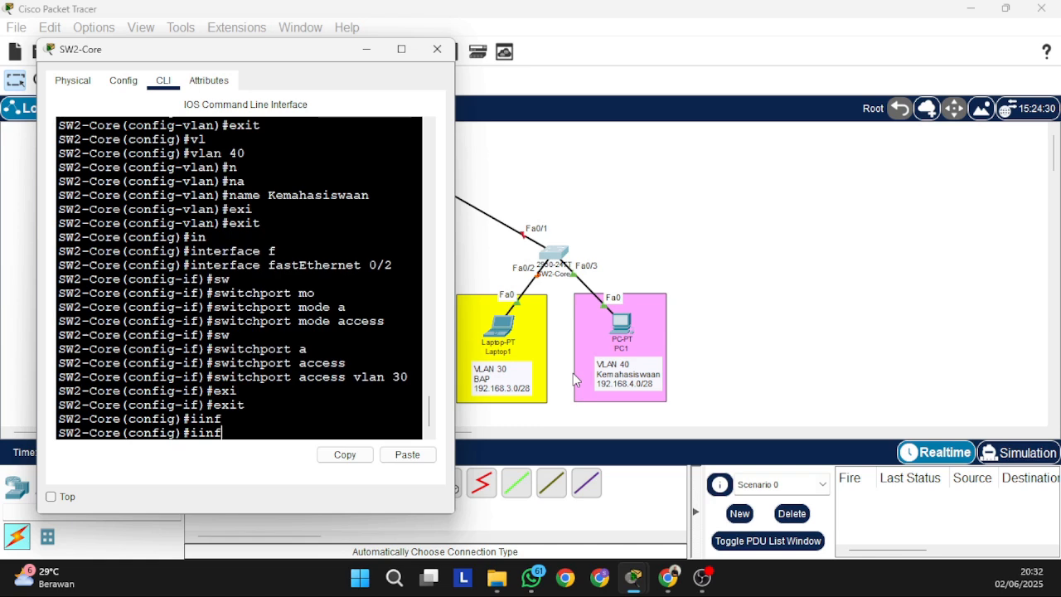
{"action": "key", "text": "BackSpace"}
{"action": "key", "text": "BackSpace"}
{"action": "key", "text": "BackSpace"}
{"action": "type", "text": "n"}
{"action": "key", "text": "Tab"}
{"action": "type", "text": "f"}
{"action": "key", "text": "Tab"}
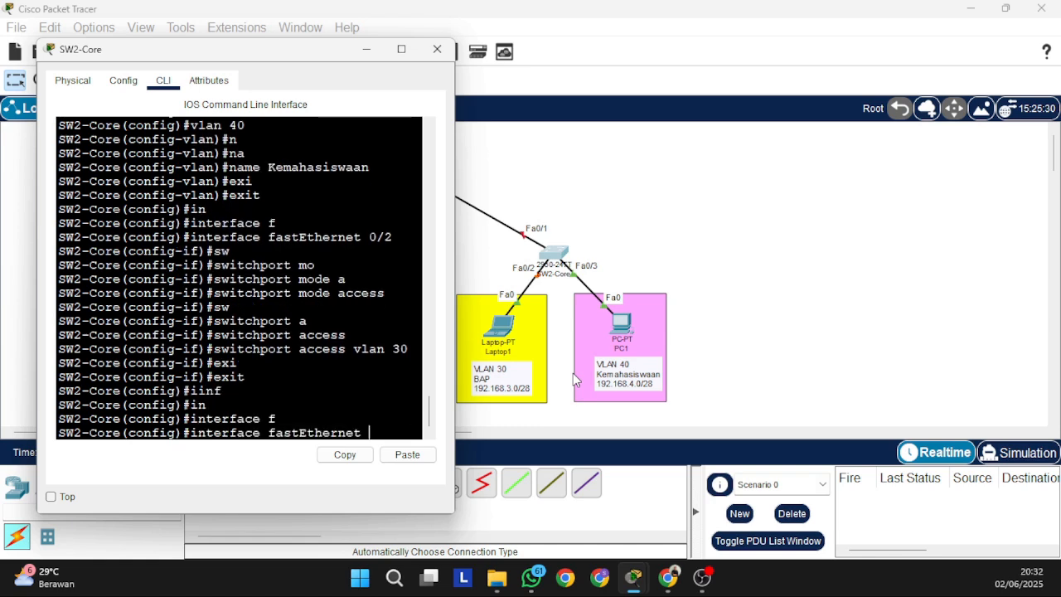
{"action": "type", "text": "0/"}
{"action": "key", "text": "Return"}
{"action": "key", "text": "Return"}
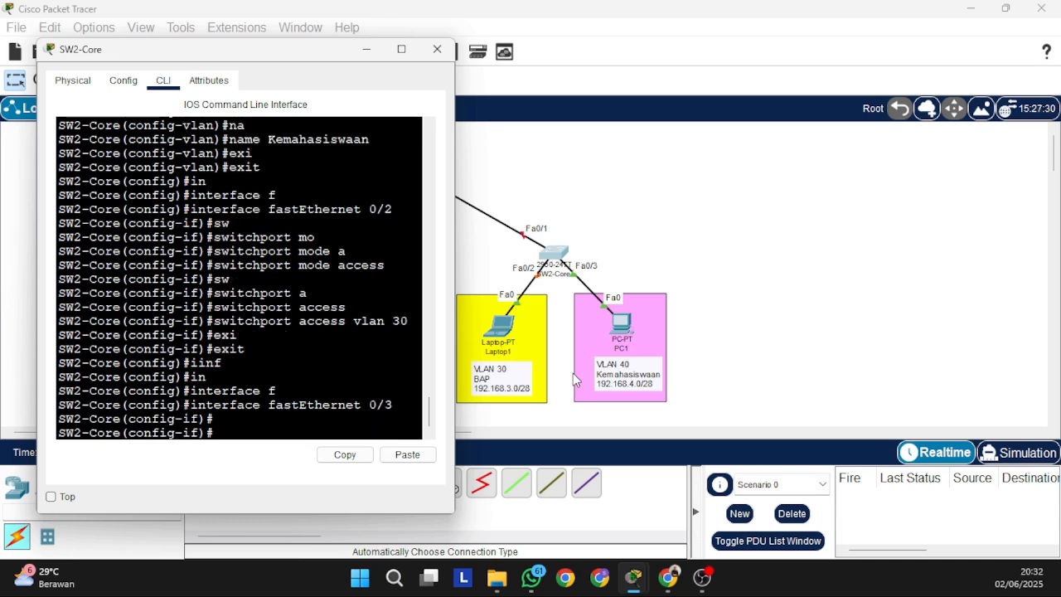
{"action": "type", "text": "sw"}
{"action": "key", "text": "Tab"}
{"action": "type", "text": "mm"}
{"action": "key", "text": "Tab"}
{"action": "key", "text": "BackSpace"}
{"action": "key", "text": "Tab"}
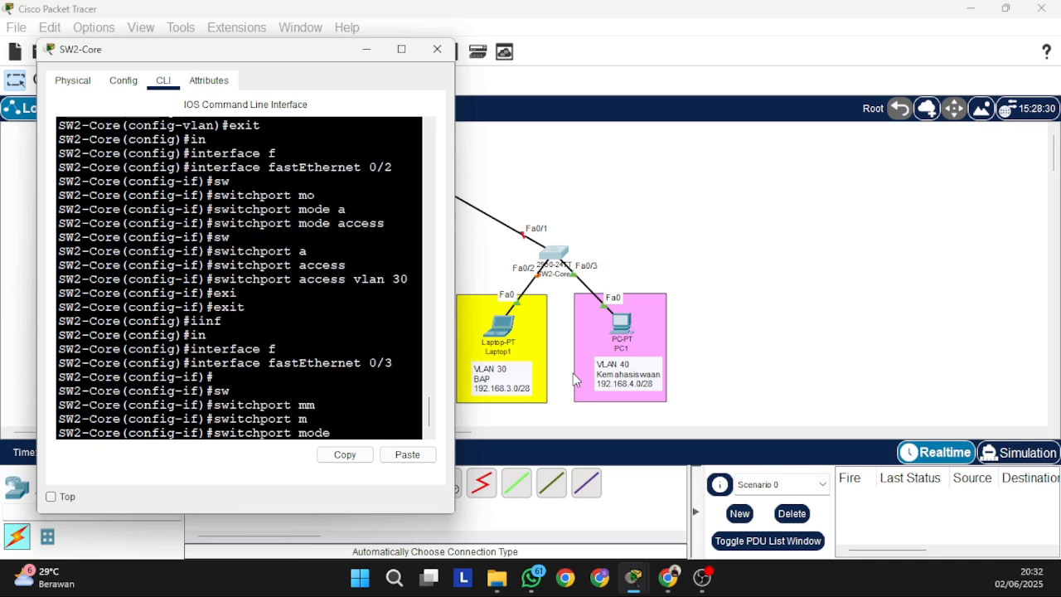
{"action": "type", "text": "a"}
{"action": "key", "text": "Tab"}
{"action": "key", "text": "Return"}
- Assign FastEthernet 0/3 to access VLAN 40 and exit its interface configuration
{"action": "type", "text": "sw"}
{"action": "key", "text": "Tab"}
{"action": "type", "text": "a"}
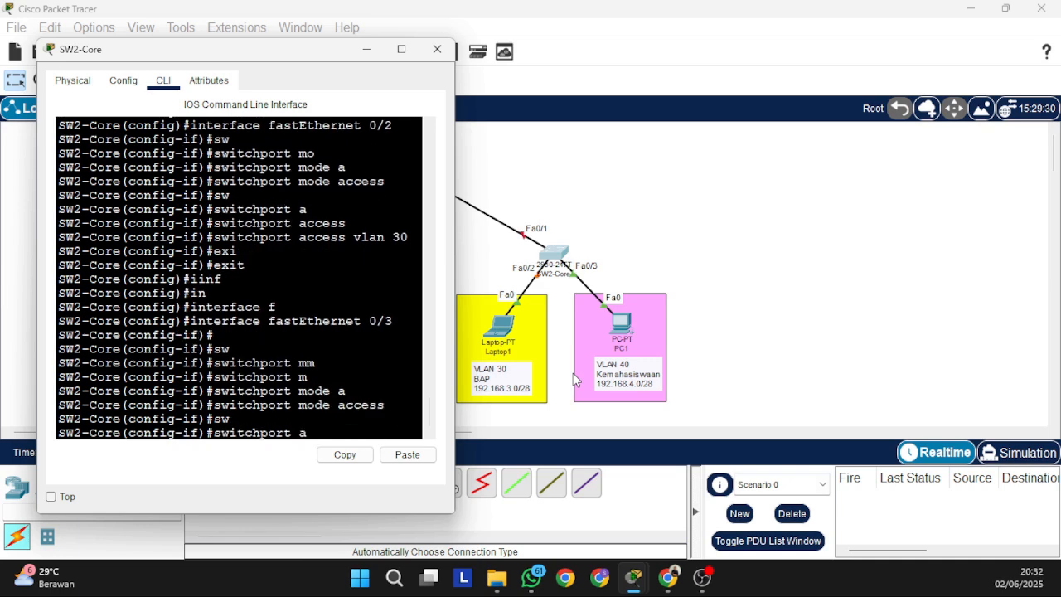
{"action": "key", "text": "Tab"}
{"action": "type", "text": "vlan "}
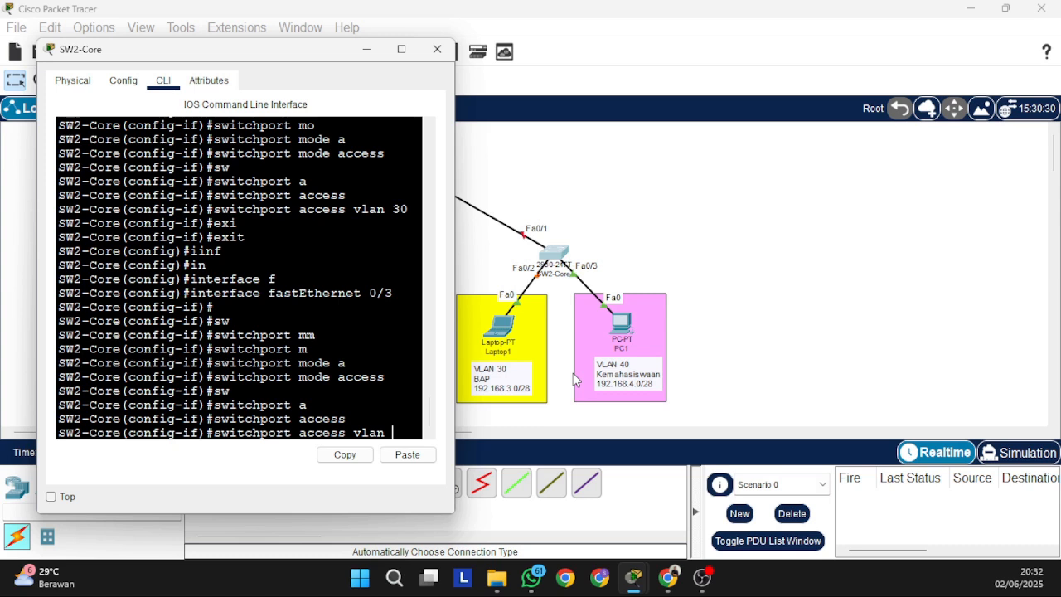
{"action": "type", "text": "3"}
{"action": "type", "text": "0"}
{"action": "key", "text": "Return"}
{"action": "type", "text": "exi"}
{"action": "key", "text": "Tab"}
{"action": "key", "text": "Return"}
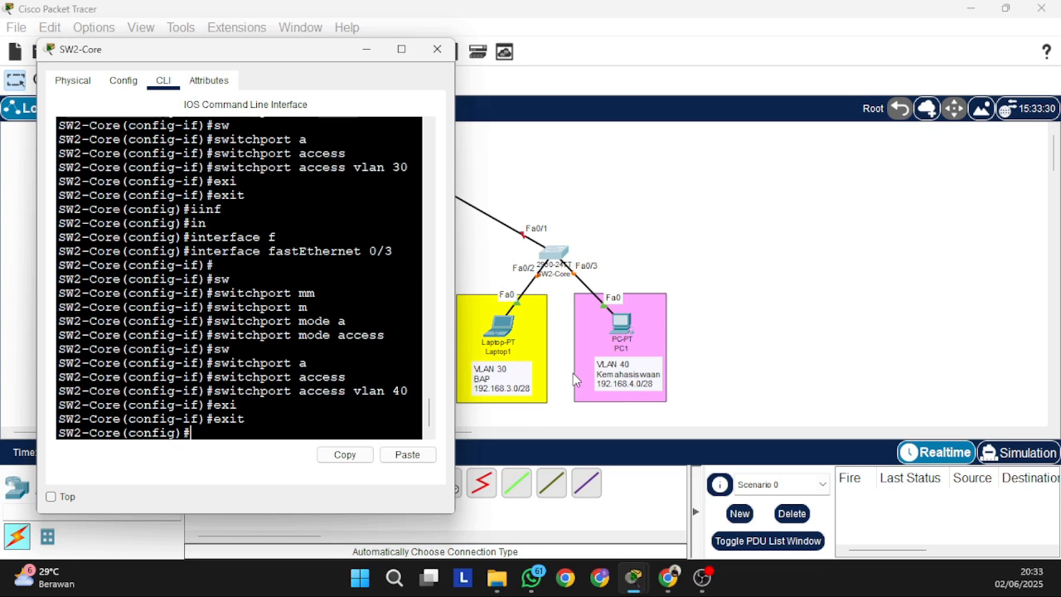
- Set SW2-Core's interface FastEthernet 0/1 to switchport trunk mode
{"action": "type", "text": "in"}
{"action": "key", "text": "Tab"}
{"action": "type", "text": "f"}
{"action": "key", "text": "Tab"}
{"action": "type", "text": "0"}
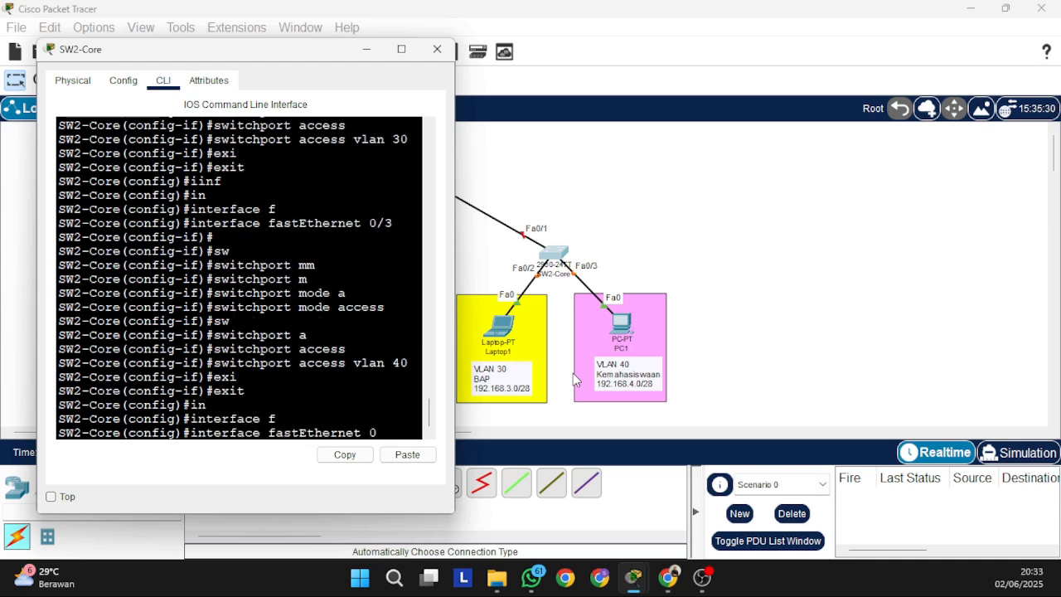
{"action": "type", "text": "/1"}
{"action": "key", "text": "Return"}
{"action": "type", "text": "sw"}
{"action": "key", "text": "Tab"}
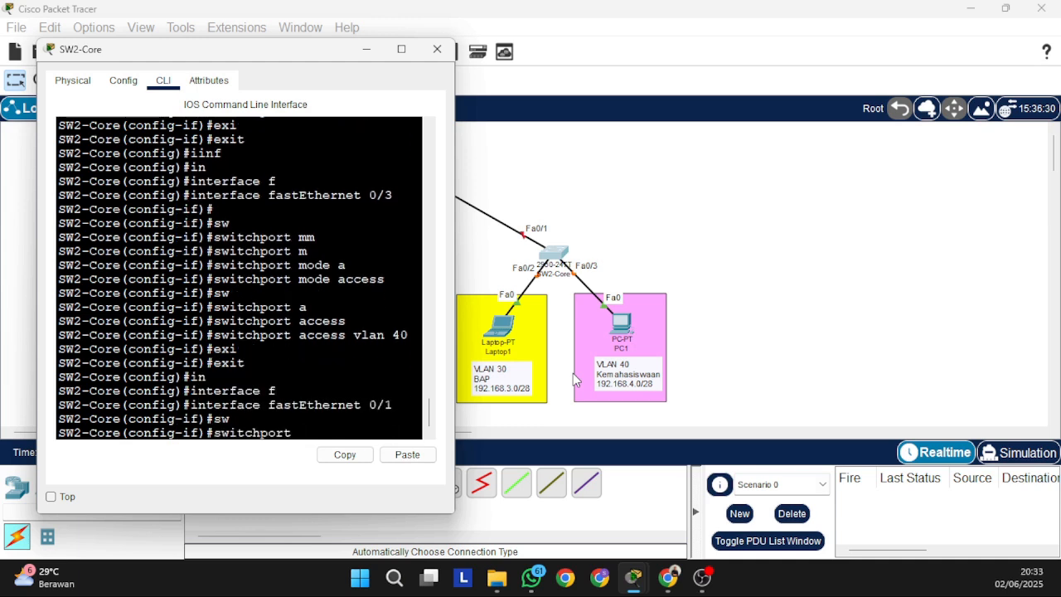
{"action": "type", "text": "mo"}
{"action": "key", "text": "Tab"}
{"action": "type", "text": "tr"}
{"action": "key", "text": "Tab"}
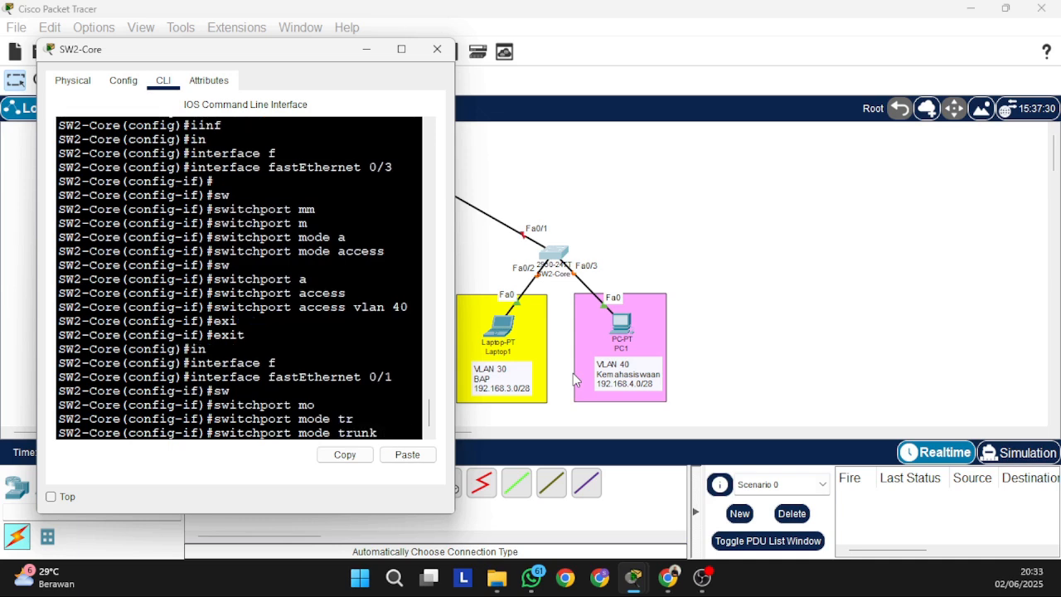
{"action": "key", "text": "Return"}
{"action": "type", "text": "exii"}
{"action": "key", "text": "Tab"}
{"action": "key", "text": "BackSpace"}
{"action": "key", "text": "Tab"}
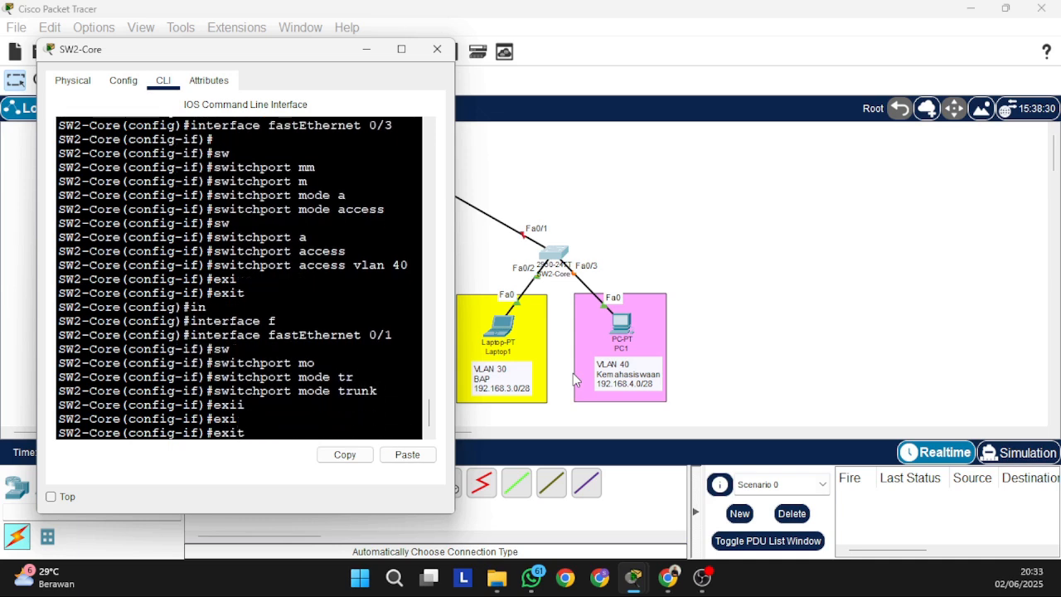
{"action": "key", "text": "Return"}
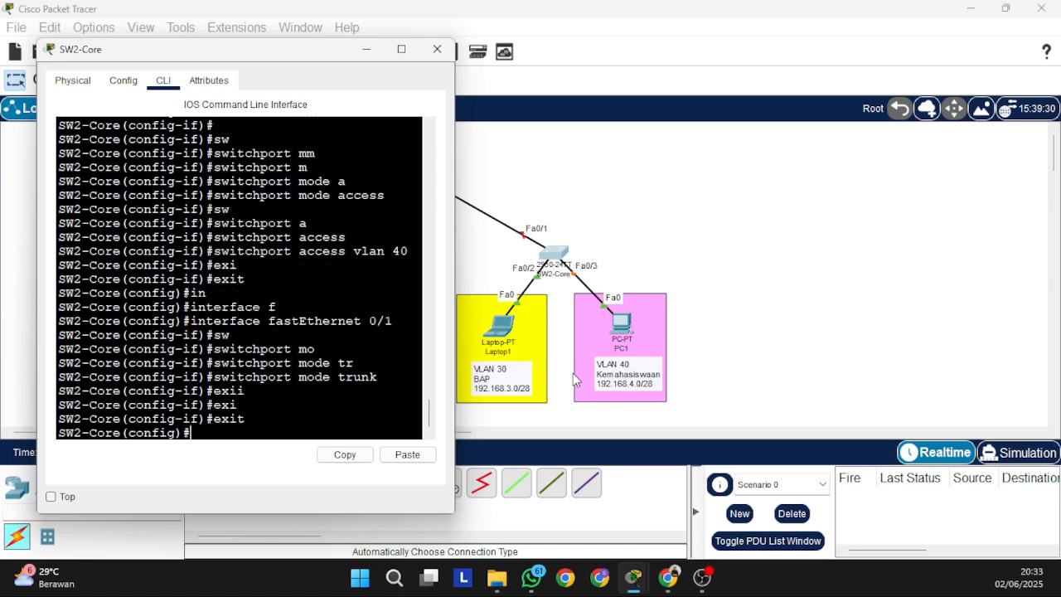
{"action": "left_click", "coordinate": [437, 49]}
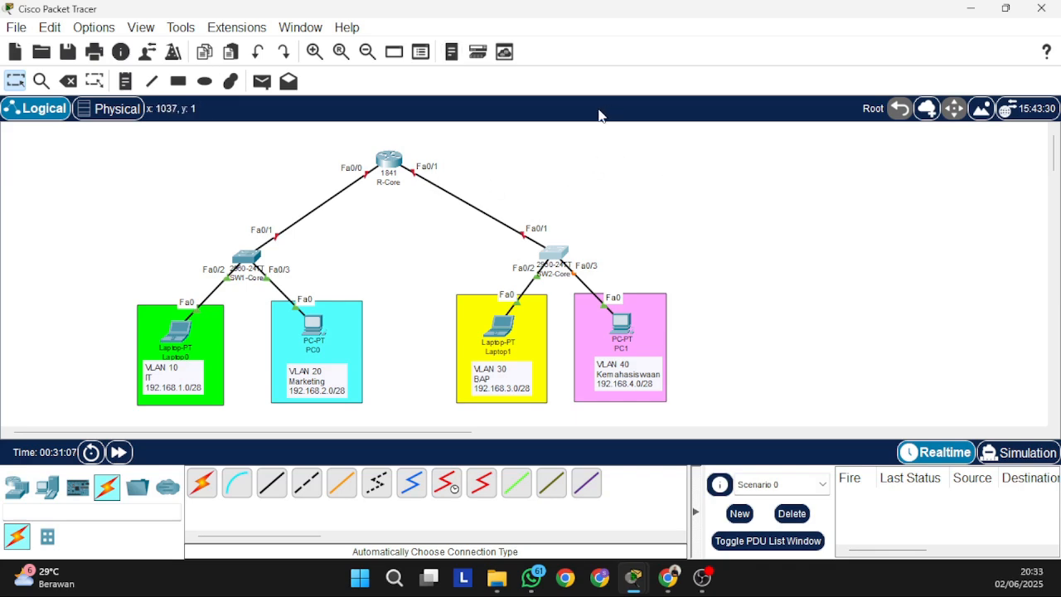
{"action": "left_click", "coordinate": [392, 161]}
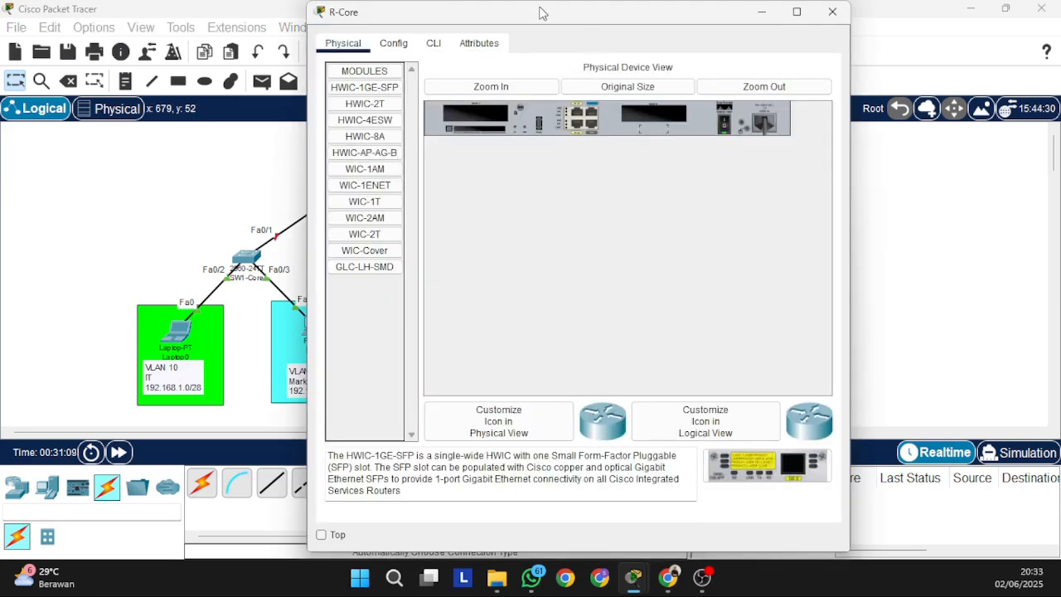
{"action": "left_click_drag", "start_coordinate": [540, 13], "coordinate": [720, 22]}
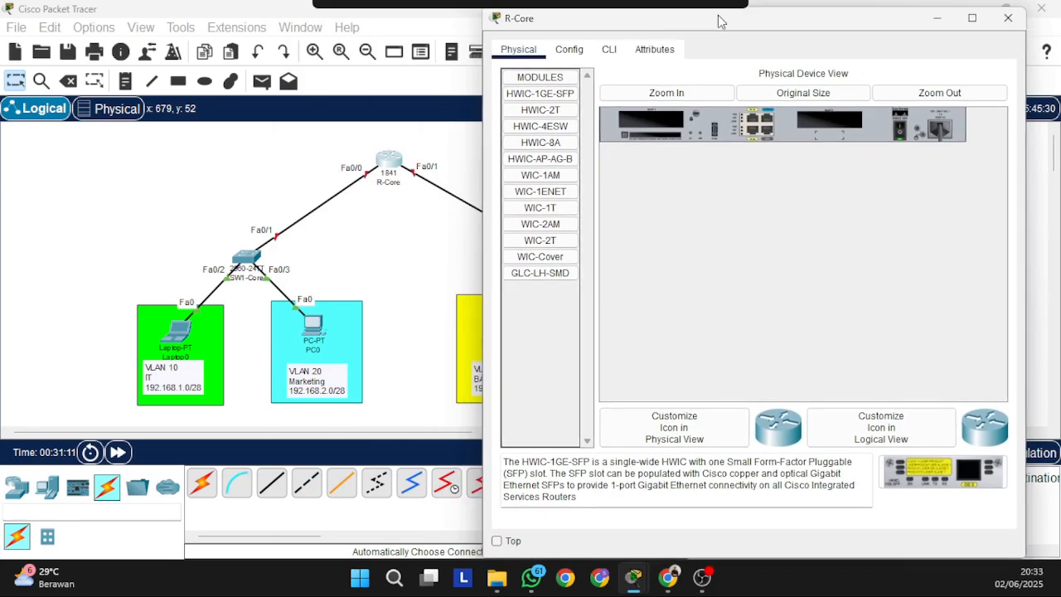
{"action": "left_click", "coordinate": [1007, 17]}
- Select the whole network topology and move it to the left edge of the workspace
{"action": "left_click_drag", "start_coordinate": [62, 147], "coordinate": [700, 420]}
{"action": "left_click_drag", "start_coordinate": [389, 162], "coordinate": [265, 158]}
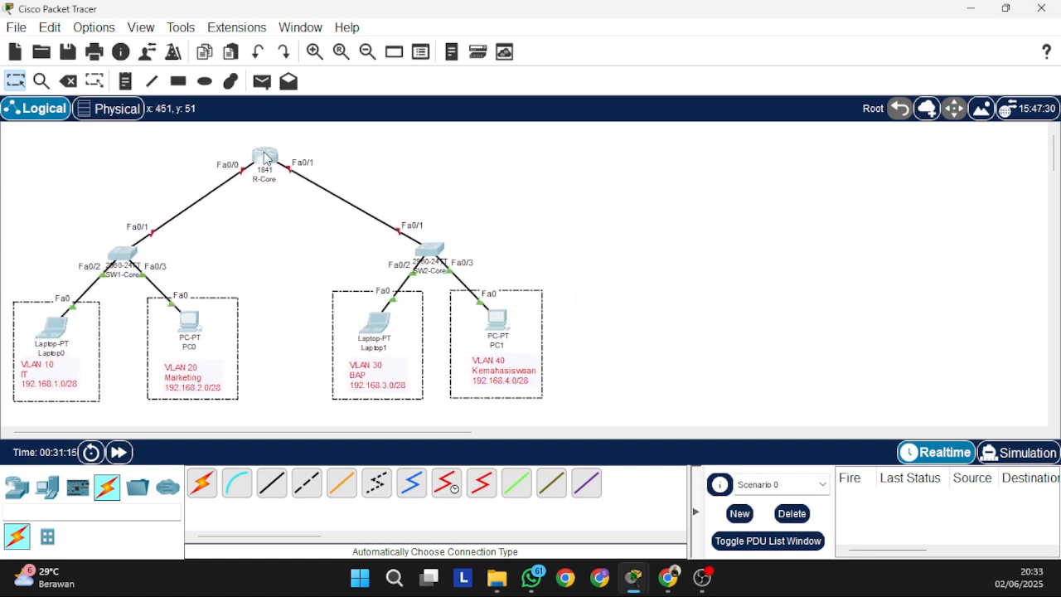
{"action": "left_click", "coordinate": [436, 154]}
- Open R-Core's command line beside the topology and answer no to the initial configuration dialog
{"action": "left_click", "coordinate": [264, 159]}
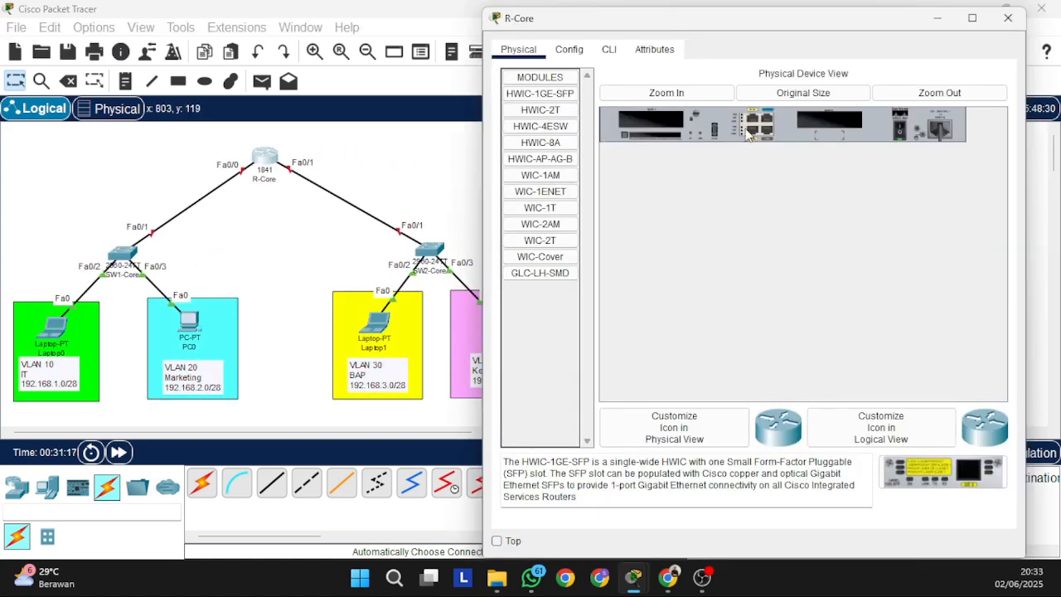
{"action": "left_click_drag", "start_coordinate": [702, 28], "coordinate": [728, 25]}
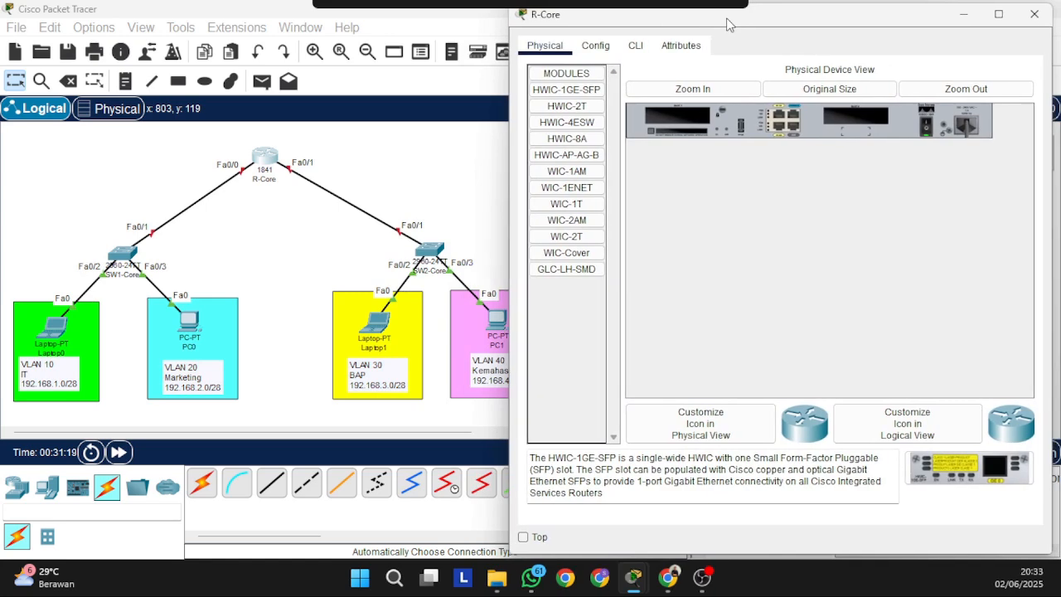
{"action": "left_click", "coordinate": [634, 45]}
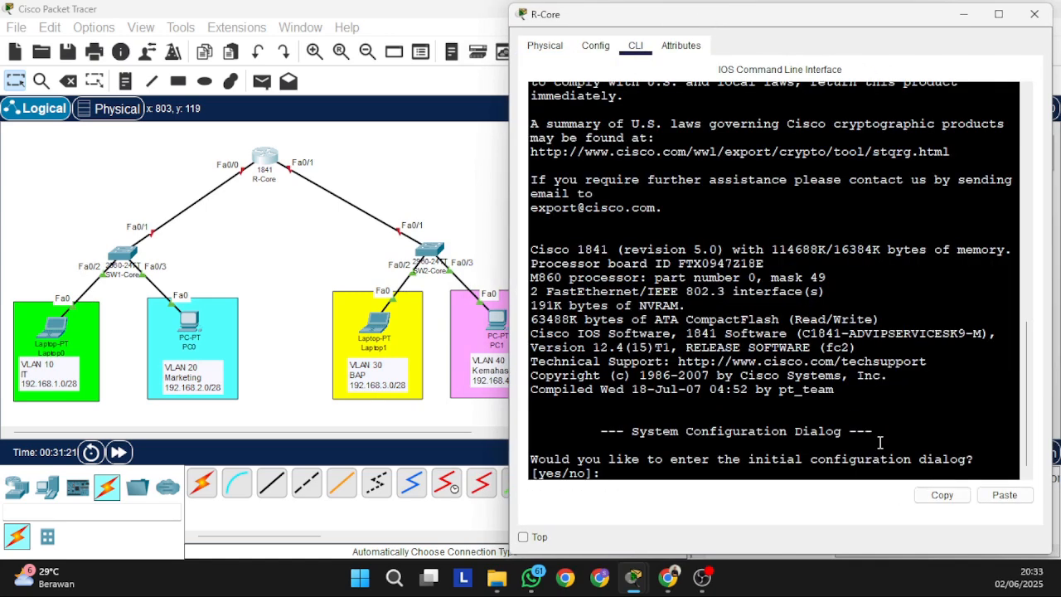
{"action": "key", "text": "Return"}
{"action": "type", "text": "no"}
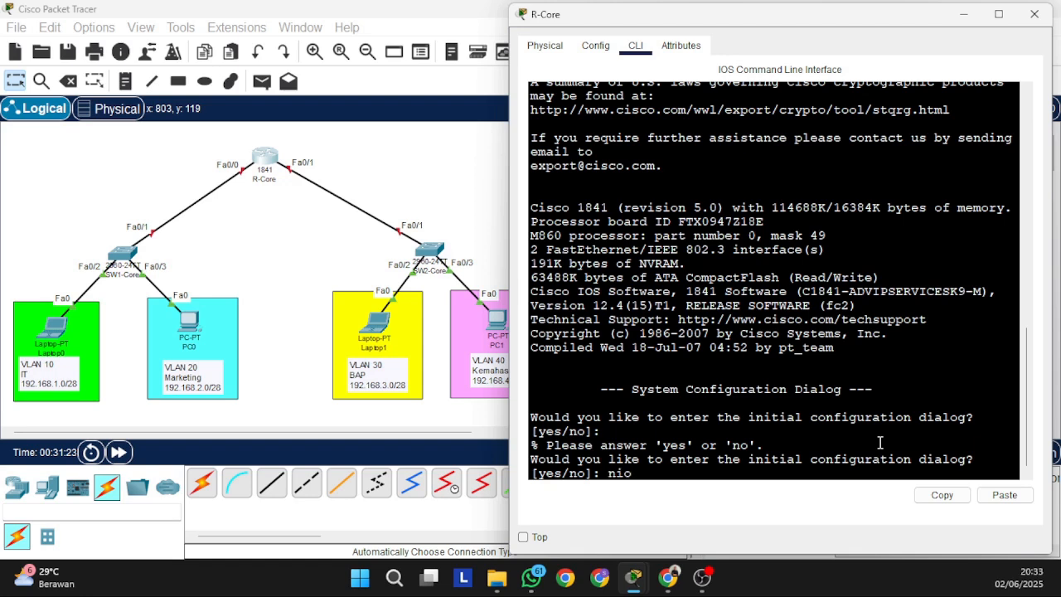
{"action": "key", "text": "BackSpace"}
{"action": "type", "text": "o"}
{"action": "key", "text": "Return"}
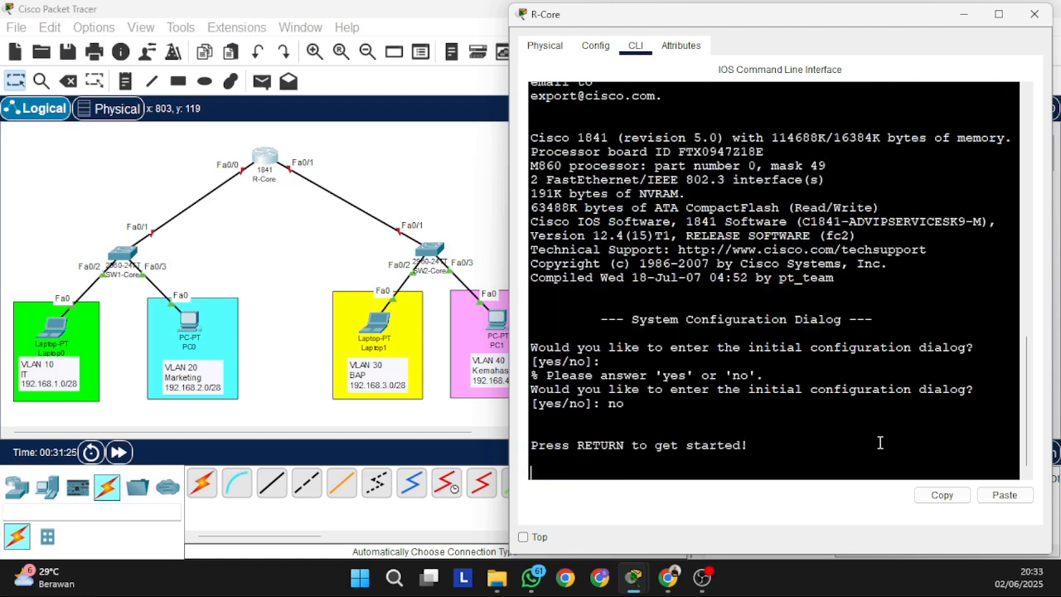
- Enter privileged mode and global configuration mode on the router R-Core
{"action": "key", "text": "Return"}
{"action": "type", "text": "e"}
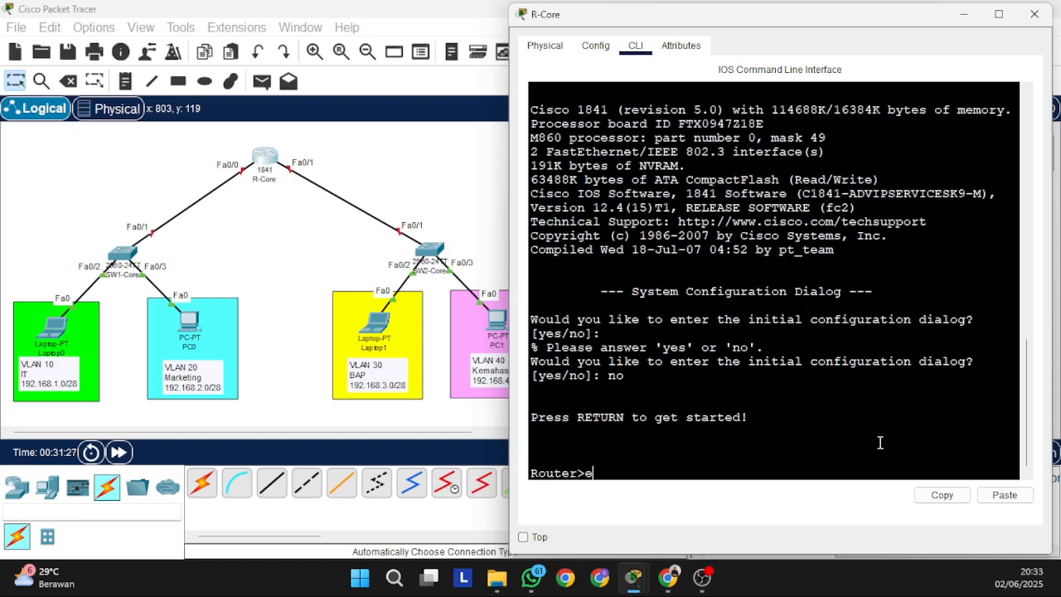
{"action": "type", "text": "xn"}
{"action": "key", "text": "Tab"}
{"action": "key", "text": "Return"}
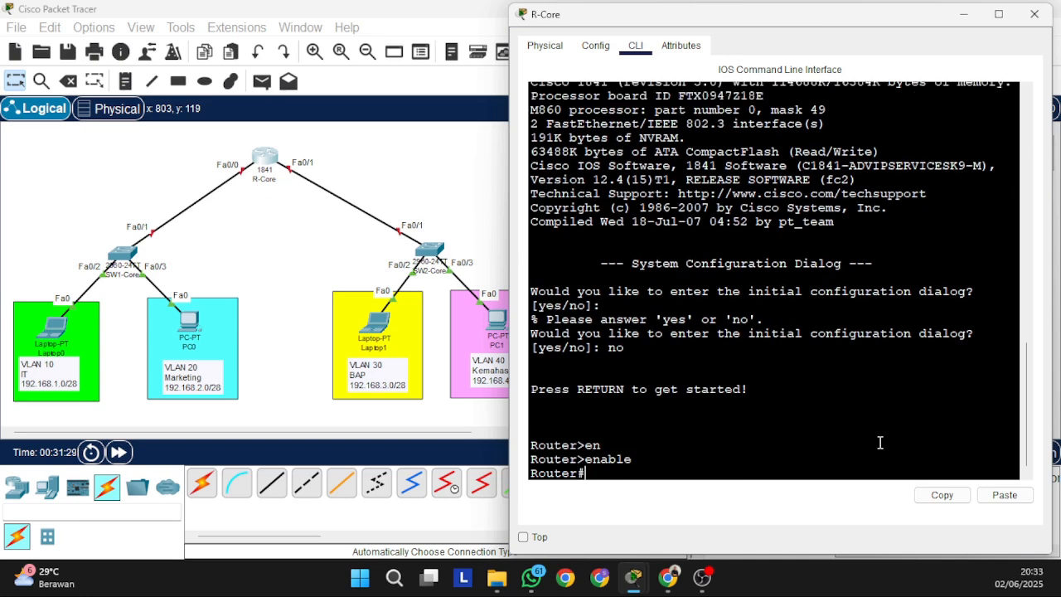
{"action": "type", "text": "conf"}
{"action": "key", "text": "Tab"}
{"action": "type", "text": "ter"}
{"action": "key", "text": "Tab"}
{"action": "key", "text": "Return"}
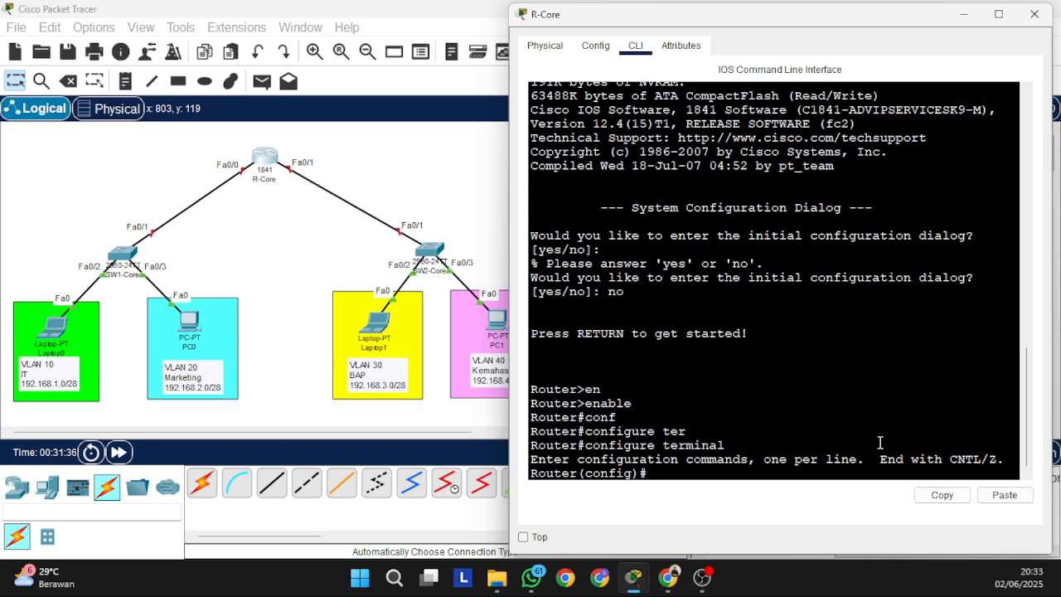
- Set the router's hostname to R-Core
{"action": "type", "text": "ho"}
{"action": "key", "text": "Tab"}
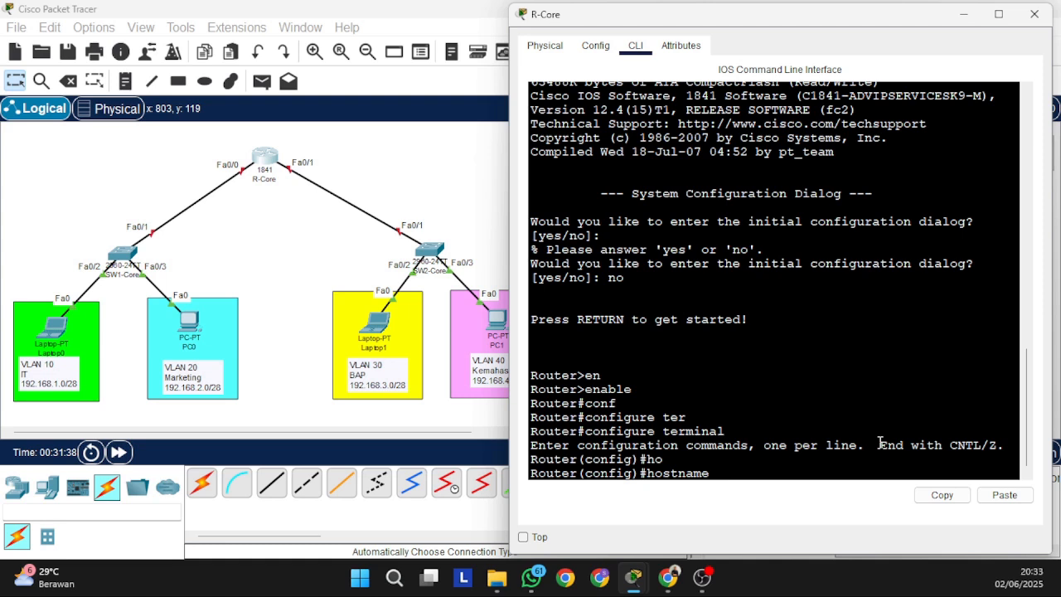
{"action": "type", "text": "R-Core"}
{"action": "key", "text": "Return"}
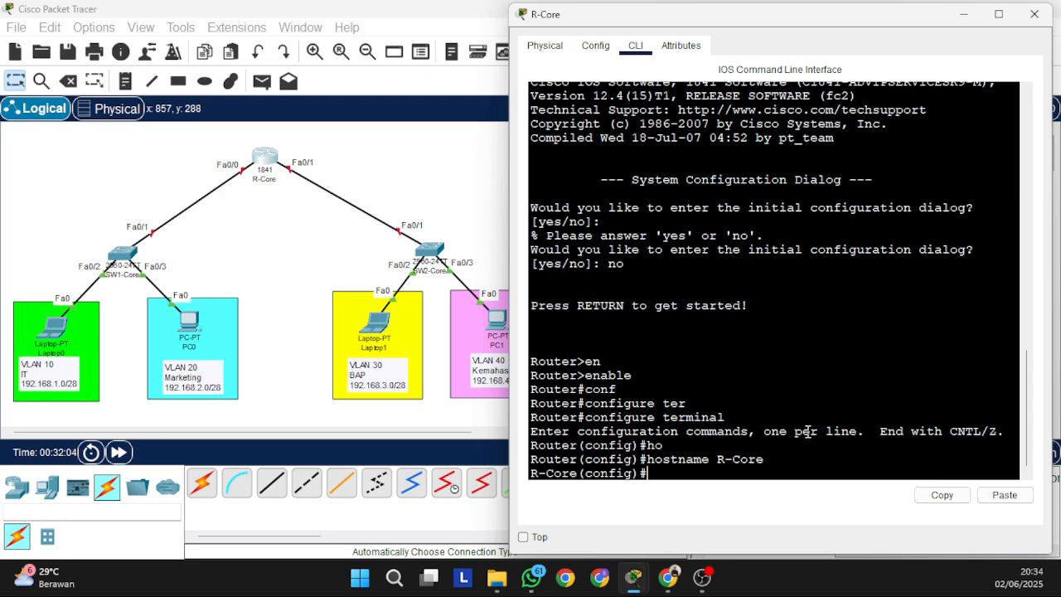
{"action": "key", "text": "Return"}
{"action": "key", "text": "Return"}
- Enable R-Core's interface FastEthernet 0/0 with no shutdown and exit its interface configuration
{"action": "type", "text": "in"}
{"action": "key", "text": "Tab"}
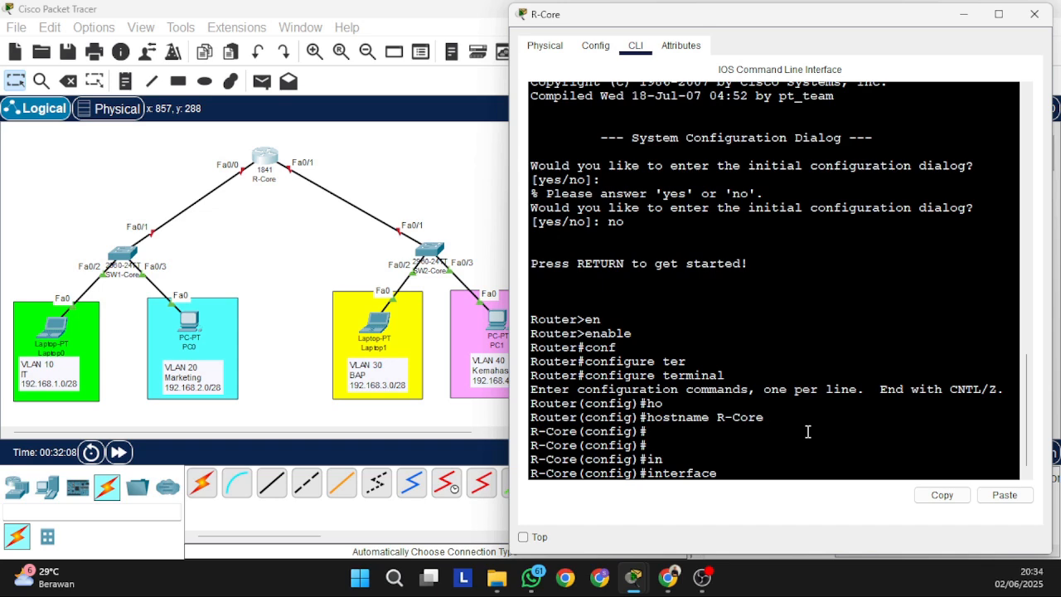
{"action": "type", "text": "f"}
{"action": "key", "text": "Tab"}
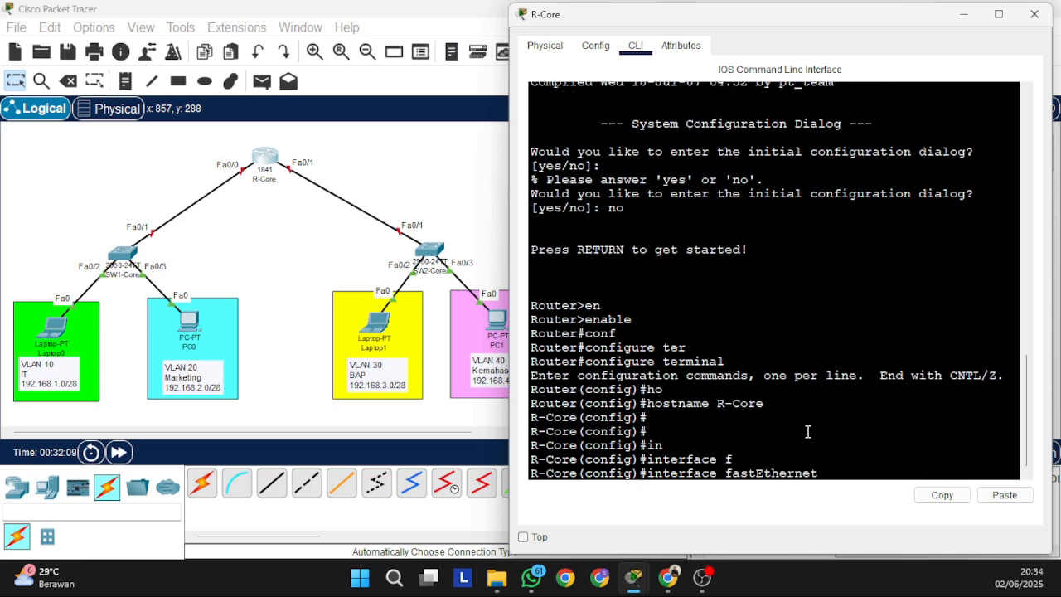
{"action": "type", "text": "0/0"}
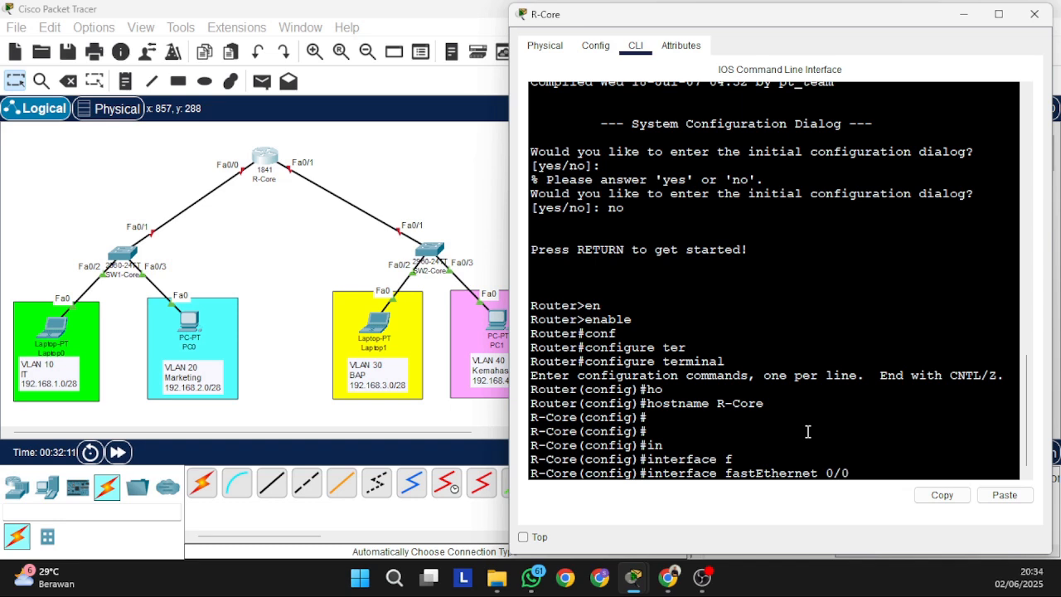
{"action": "key", "text": "Return"}
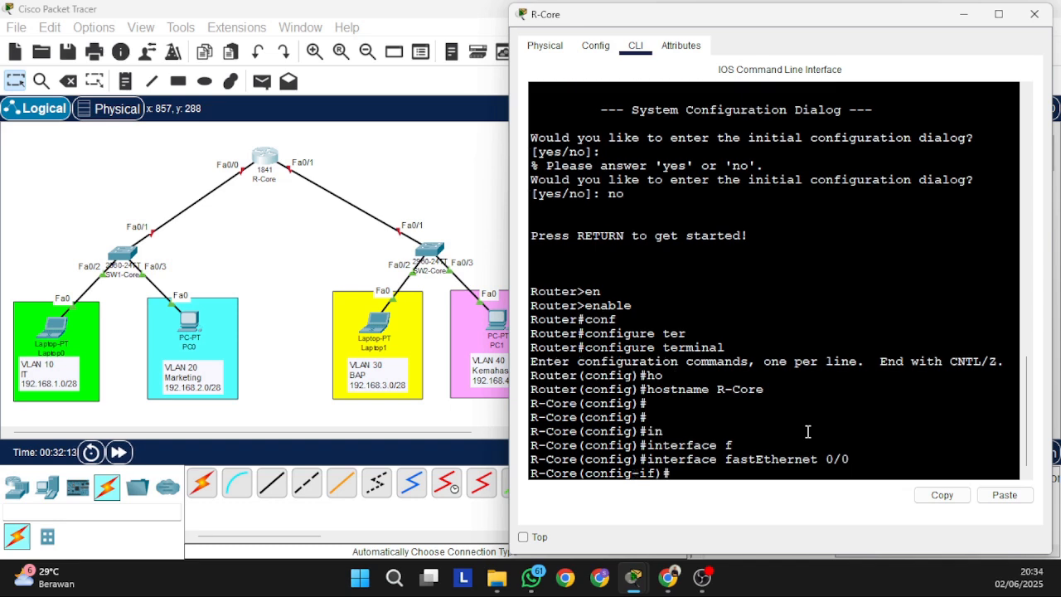
{"action": "type", "text": "no sh"}
{"action": "key", "text": "Tab"}
{"action": "key", "text": "Return"}
{"action": "type", "text": "e(config-if)#e"}
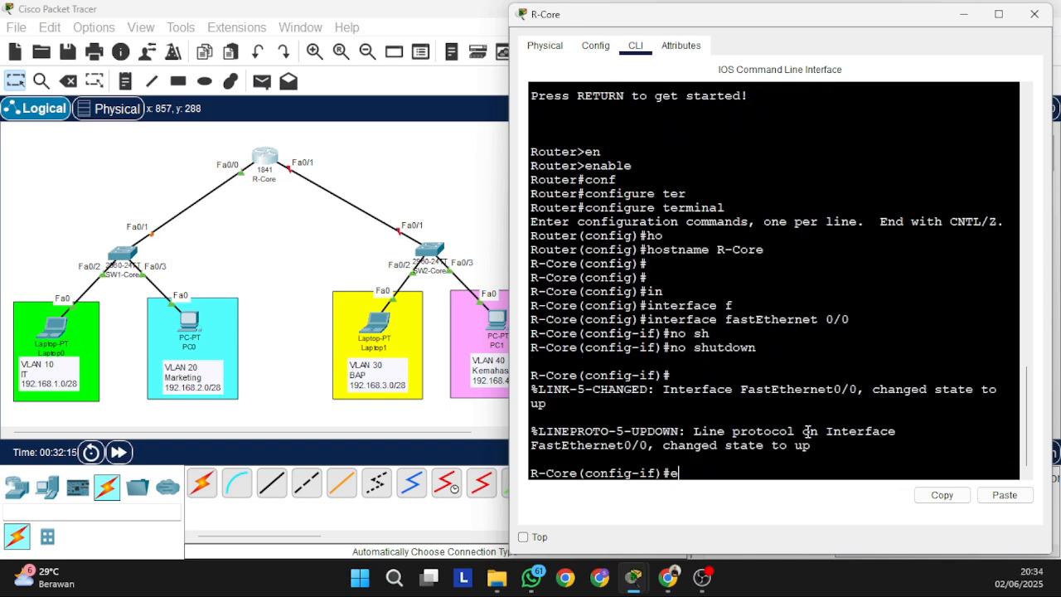
{"action": "type", "text": "xi"}
{"action": "key", "text": "Tab"}
{"action": "key", "text": "Return"}
{"action": "key", "text": "Return"}
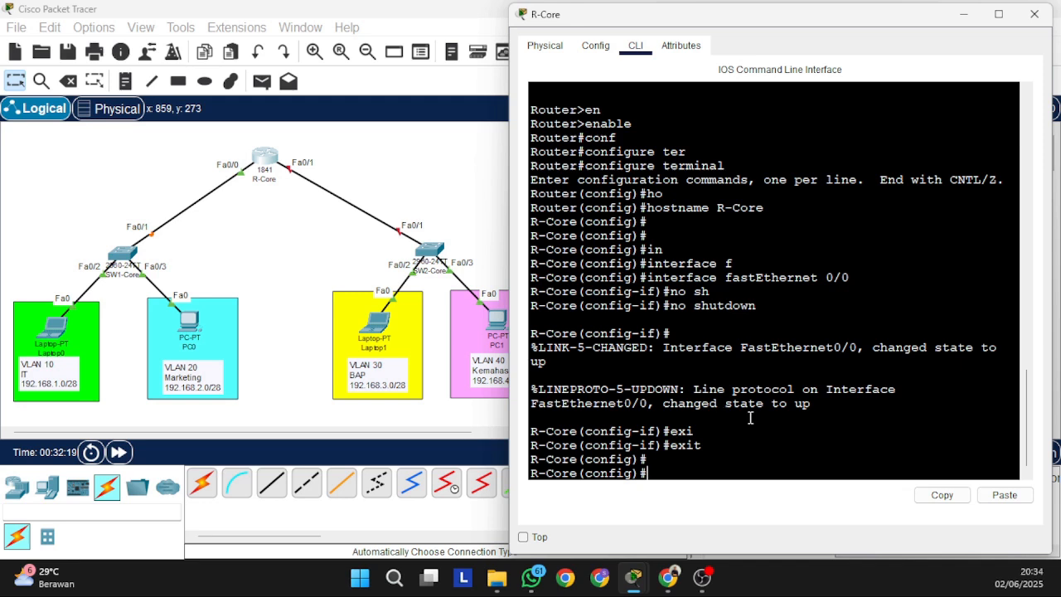
- Enter the interface configuration of R-Core's FastEthernet 0/1
{"action": "type", "text": "i"}
{"action": "type", "text": "n"}
{"action": "key", "text": "Tab"}
{"action": "type", "text": "f"}
{"action": "key", "text": "Tab"}
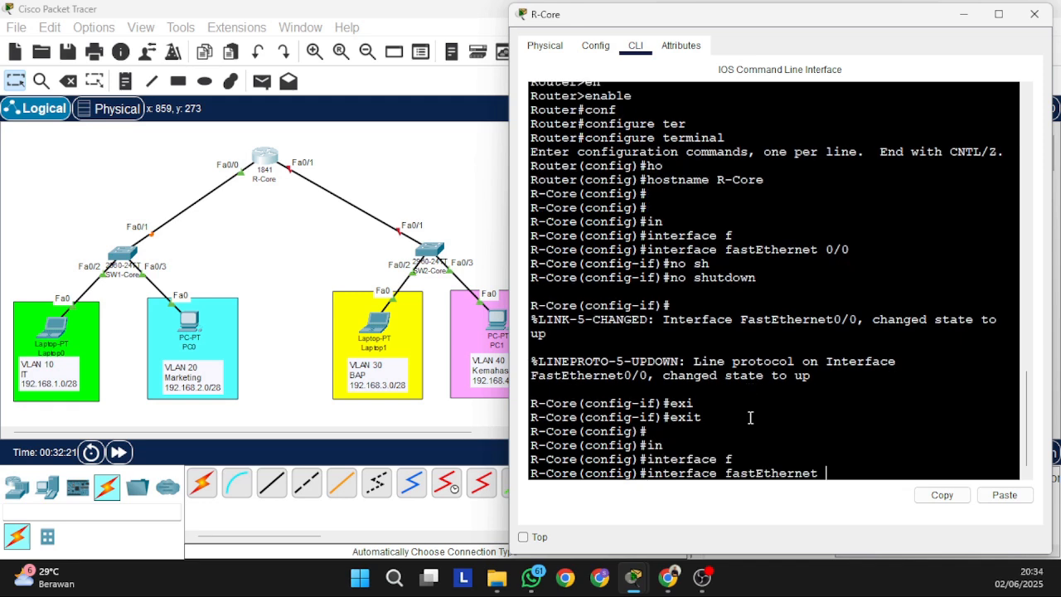
{"action": "type", "text": "0/1"}
{"action": "key", "text": "Return"}
{"action": "type", "text": "s"}
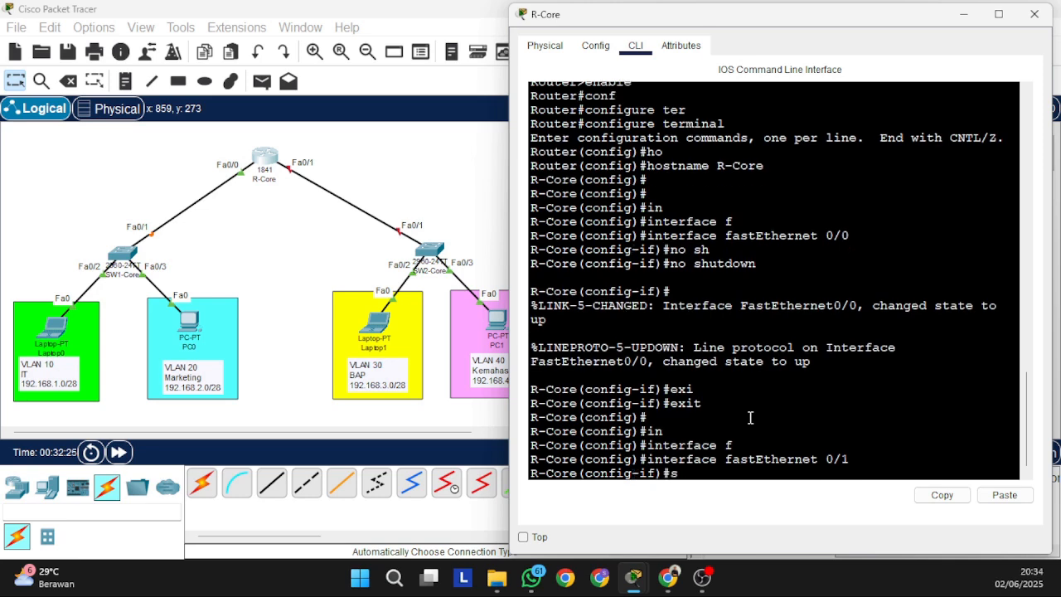
{"action": "key", "text": "Tab"}
{"action": "type", "text": "w"}
{"action": "key", "text": "Tab"}
{"action": "key", "text": "BackSpace"}
{"action": "key", "text": "BackSpace"}
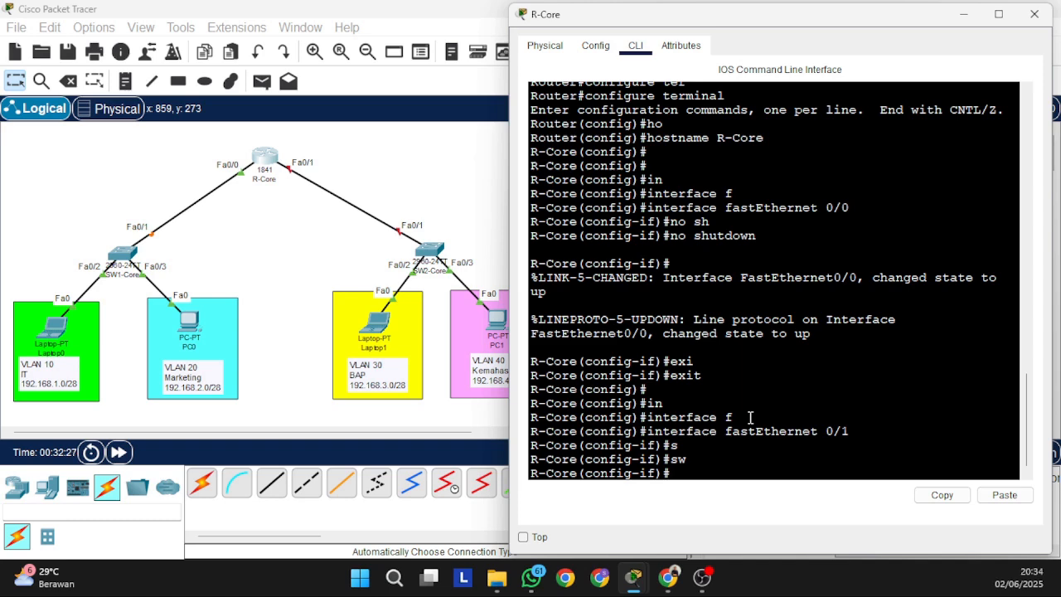
{"action": "type", "text": "ino"}
{"action": "key", "text": "BackSpace"}
{"action": "key", "text": "BackSpace"}
{"action": "key", "text": "BackSpace"}
- Enable R-Core's FastEthernet 0/1 with no shutdown and exit its interface configuration
{"action": "type", "text": "no sh"}
{"action": "key", "text": "Tab"}
{"action": "key", "text": "Return"}
{"action": "key", "text": "Return"}
{"action": "type", "text": "exi"}
{"action": "key", "text": "Tab"}
{"action": "key", "text": "Return"}
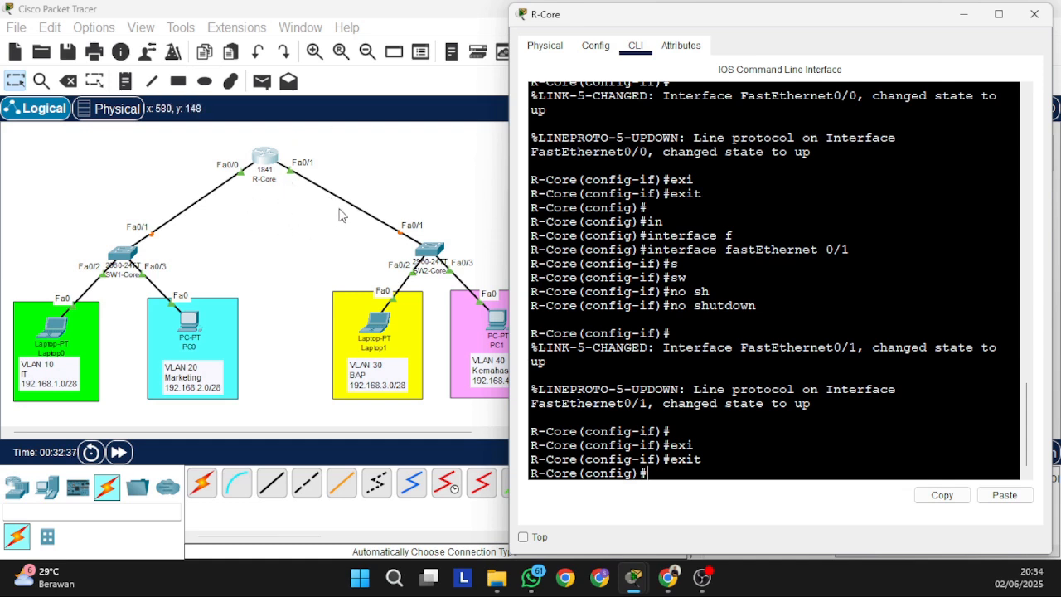
{"action": "key", "text": "Return"}
{"action": "key", "text": "Return"}
{"action": "key", "text": "Return"}
{"action": "key", "text": "Return"}
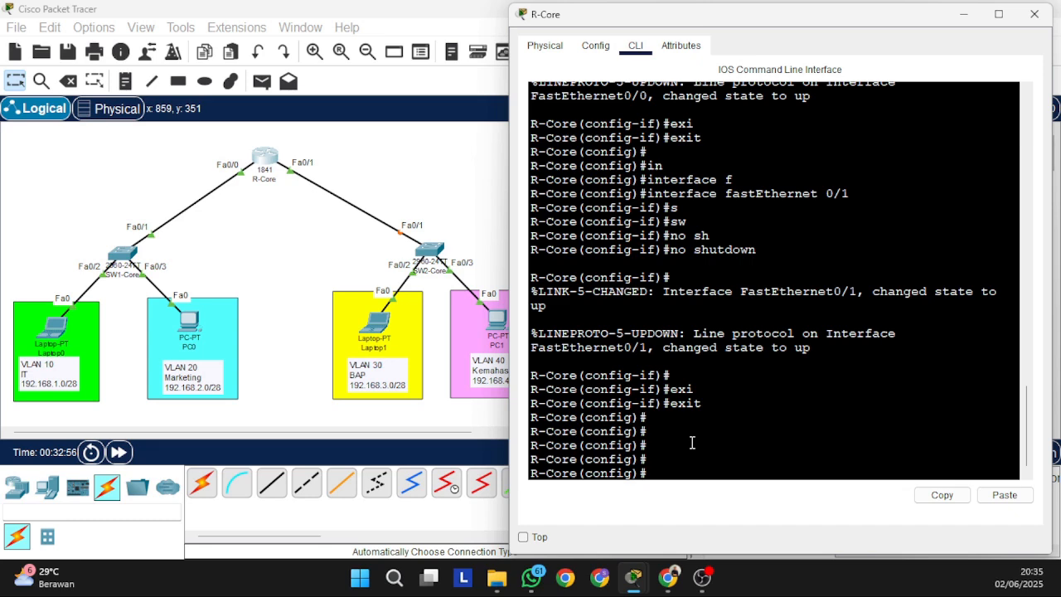
- Create subinterface FastEthernet 0/0.10 on R-Core for VLAN 10 and enter its configuration
{"action": "type", "text": "in"}
{"action": "key", "text": "Tab"}
{"action": "type", "text": "f"}
{"action": "key", "text": "Tab"}
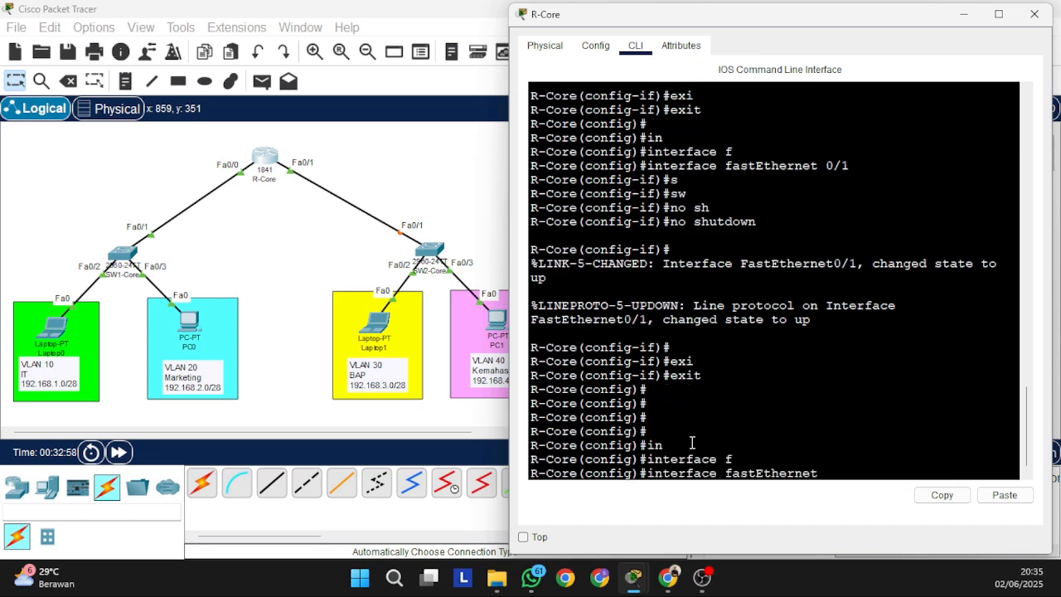
{"action": "type", "text": "0/0"}
{"action": "type", "text": ".10"}
{"action": "key", "text": "Return"}
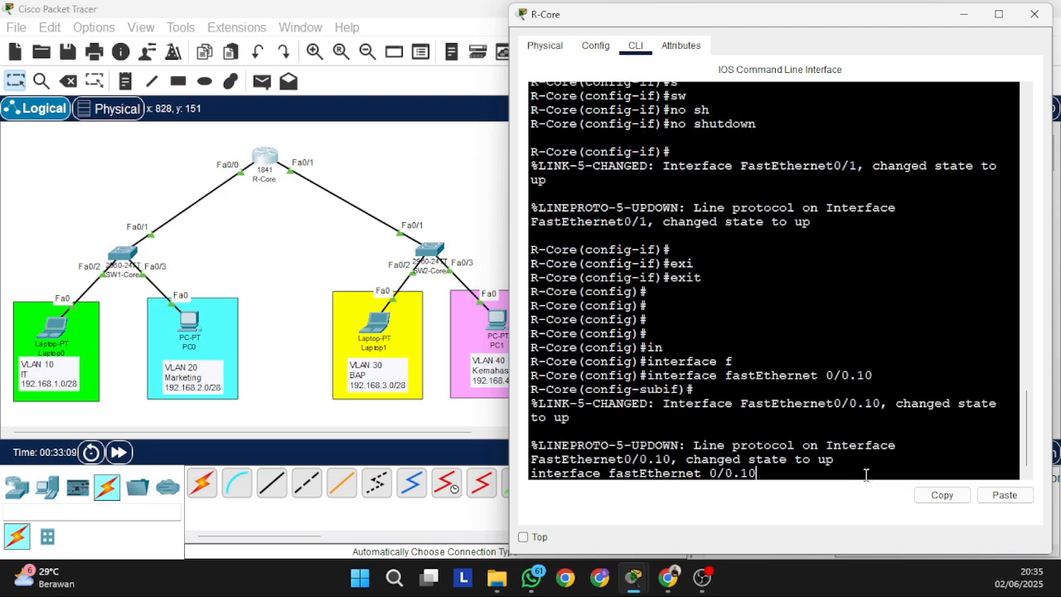
{"action": "key", "text": "Return"}
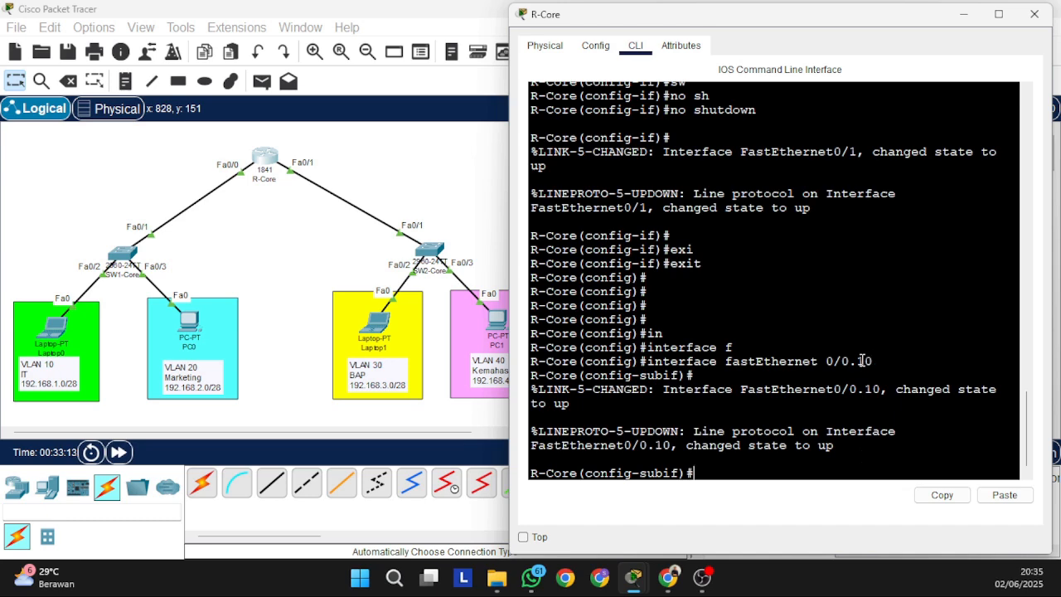
{"action": "left_click_drag", "start_coordinate": [857, 362], "coordinate": [873, 361]}
{"action": "left_click", "coordinate": [854, 473]}
- Set 802.1Q encapsulation with VLAN ID 10 on R-Core's subinterface FastEthernet 0/0.10
{"action": "type", "text": "endo"}
{"action": "key", "text": "Tab"}
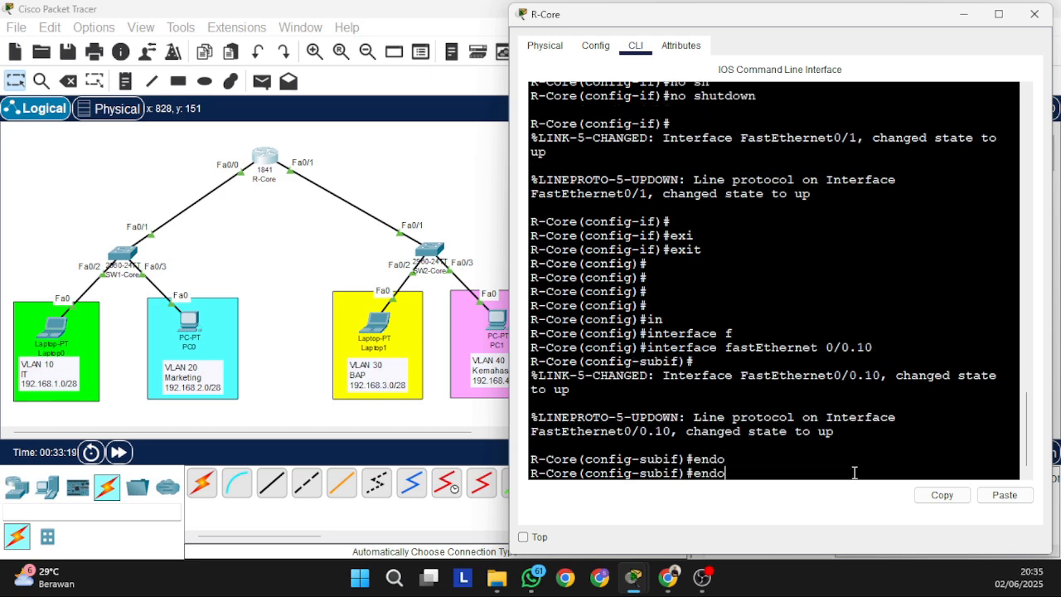
{"action": "key", "text": "BackSpace"}
{"action": "key", "text": "BackSpace"}
{"action": "key", "text": "Tab"}
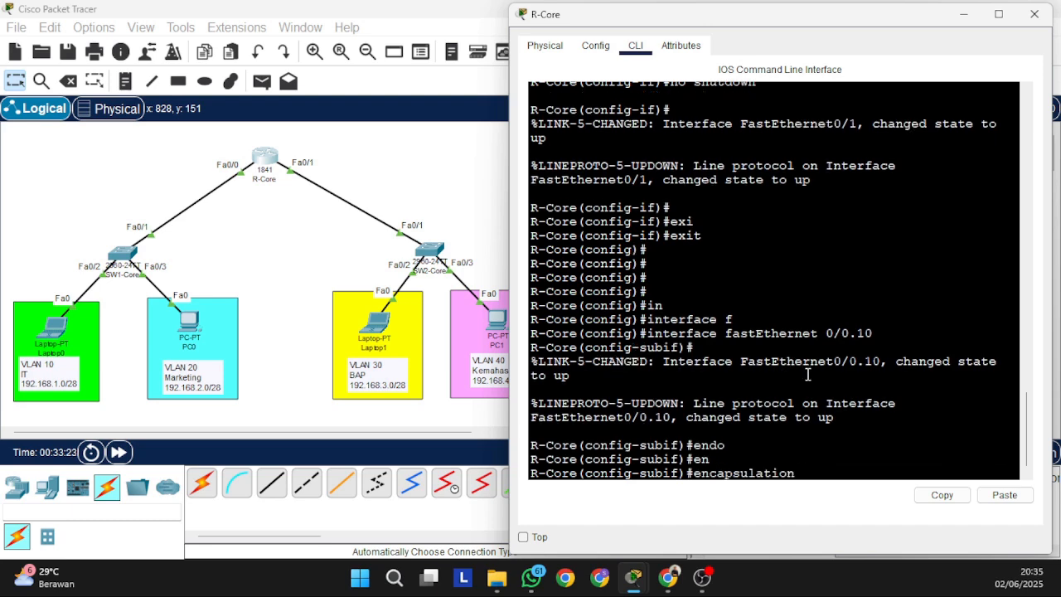
{"action": "type", "text": "do"}
{"action": "key", "text": "Tab"}
{"action": "type", "text": "10"}
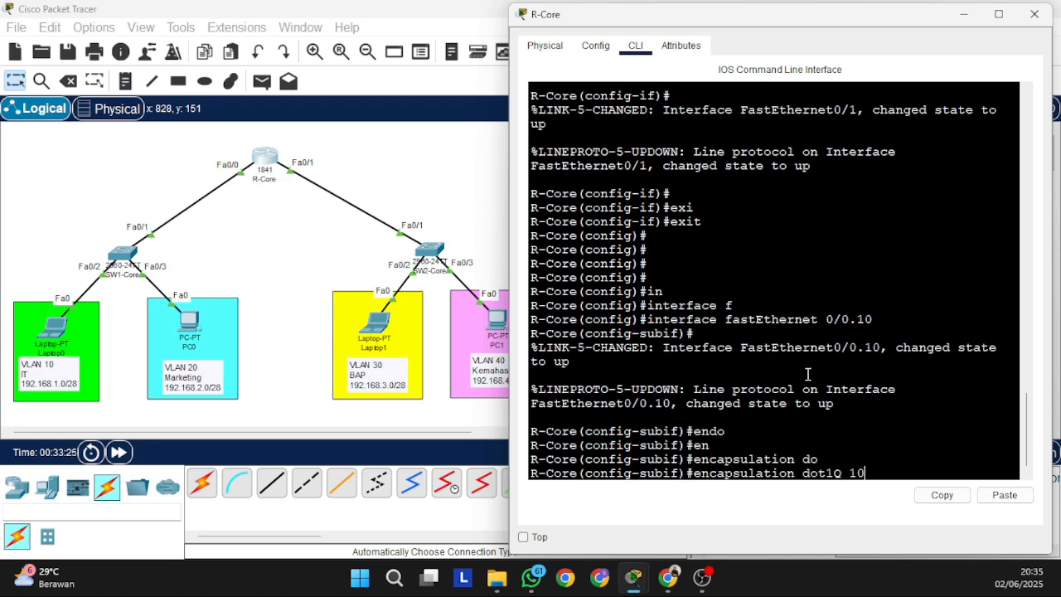
{"action": "key", "text": "Return"}
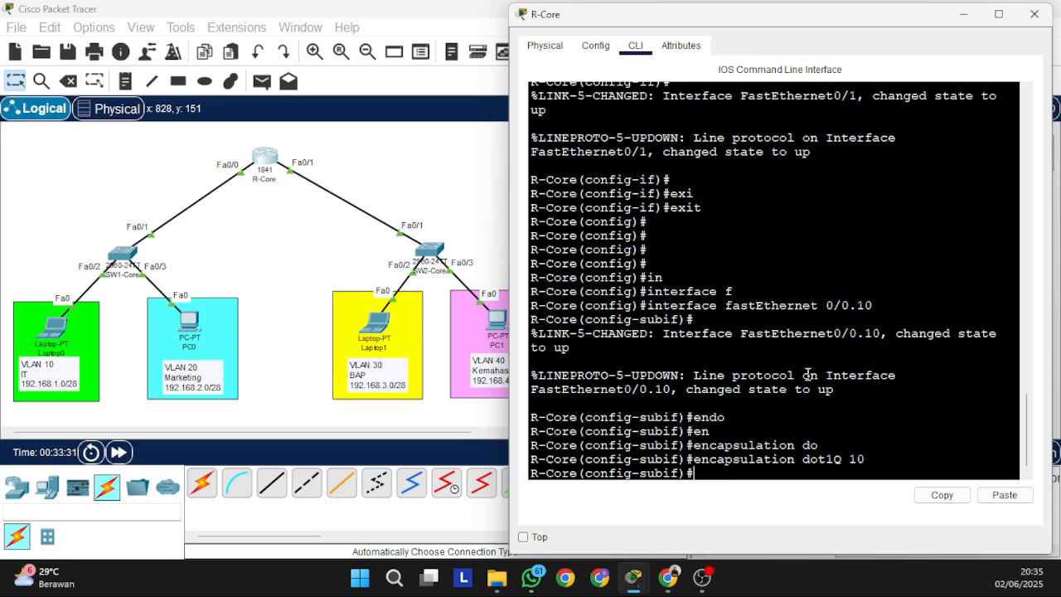
- Try to assign IP address 192.168.1.0 with mask 255.255.255.240 to subinterface FastEthernet 0/0.10
{"action": "type", "text": "ip add"}
{"action": "key", "text": "Tab"}
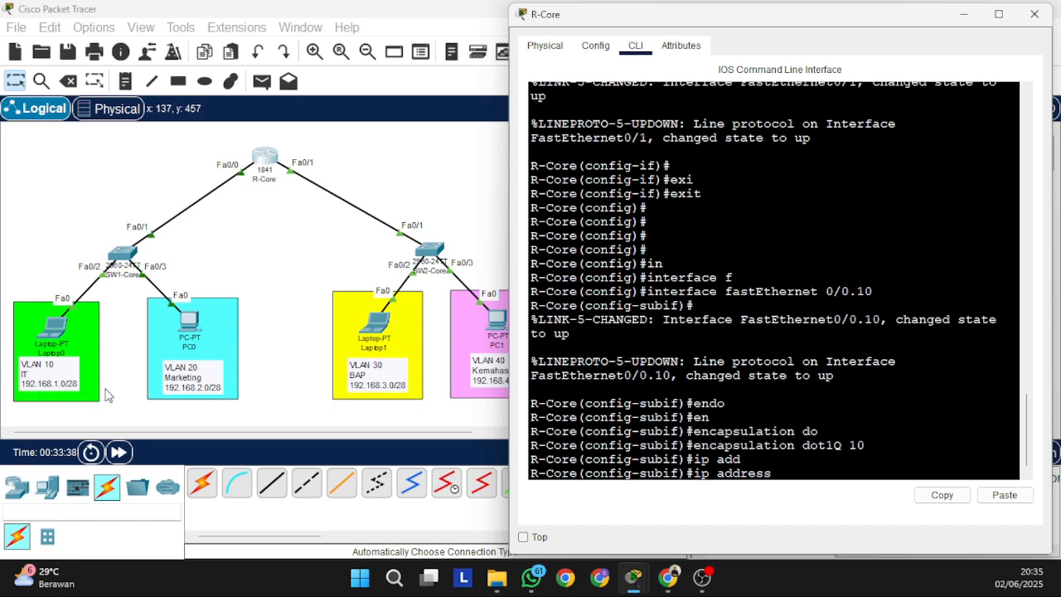
{"action": "type", "text": "192.116"}
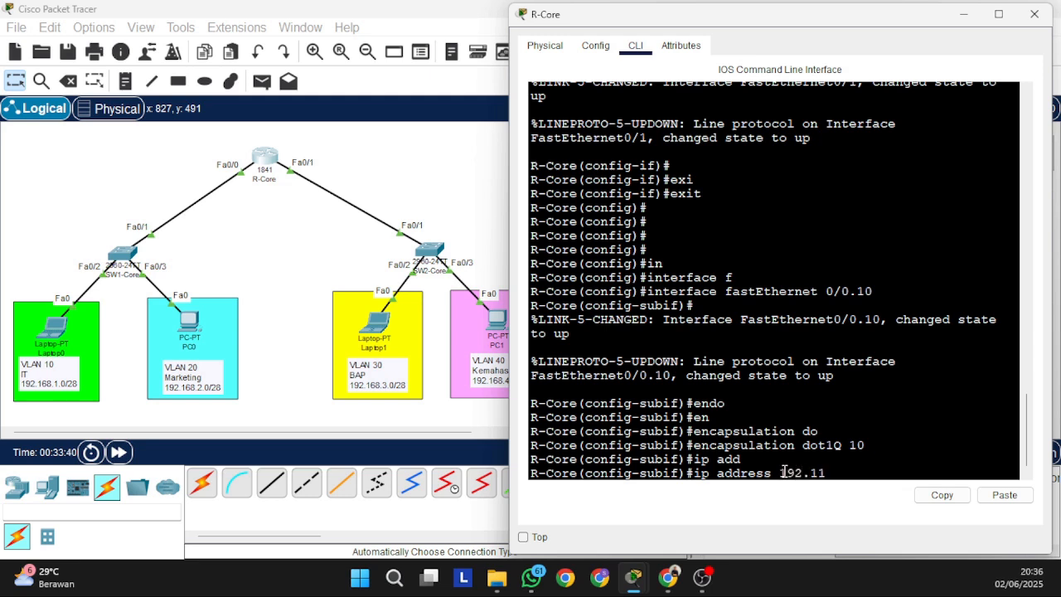
{"action": "key", "text": "BackSpace"}
{"action": "key", "text": "BackSpace"}
{"action": "type", "text": "68.1.0"}
{"action": "type", "text": " 24"}
{"action": "key", "text": "BackSpace"}
{"action": "type", "text": "55.255.255.240"}
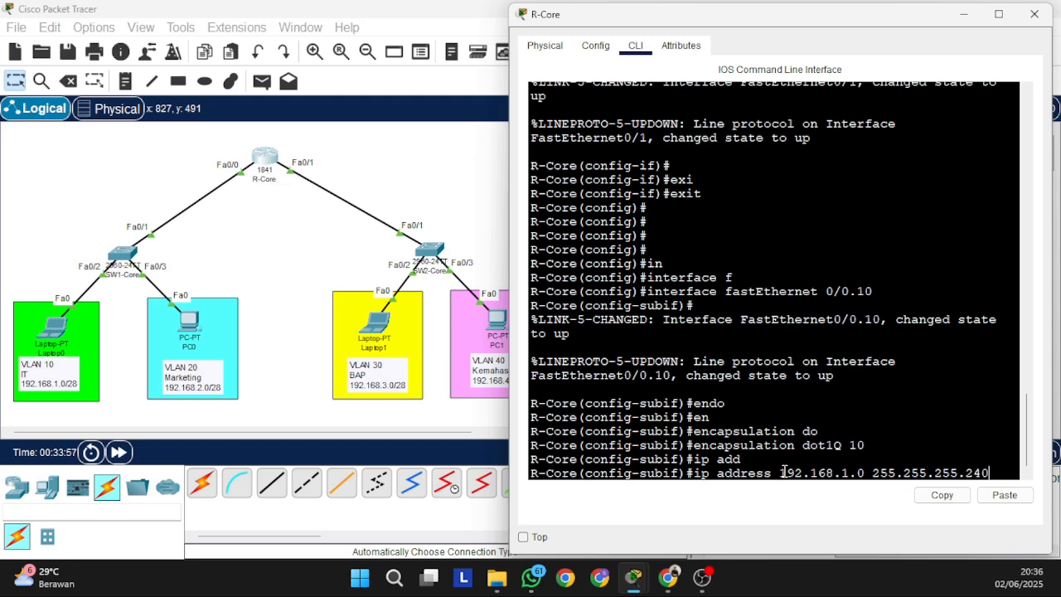
{"action": "key", "text": "Return"}
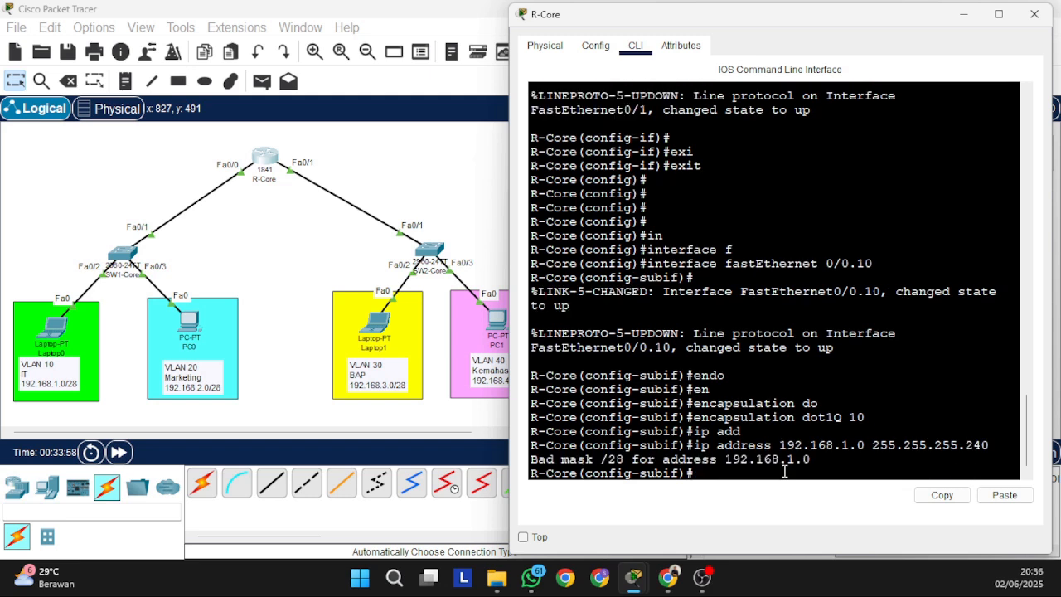
- Assign IP address 192.168.1.1 with mask 255.255.255.240 to subinterface FastEthernet 0/0.10
{"action": "key", "text": "Up"}
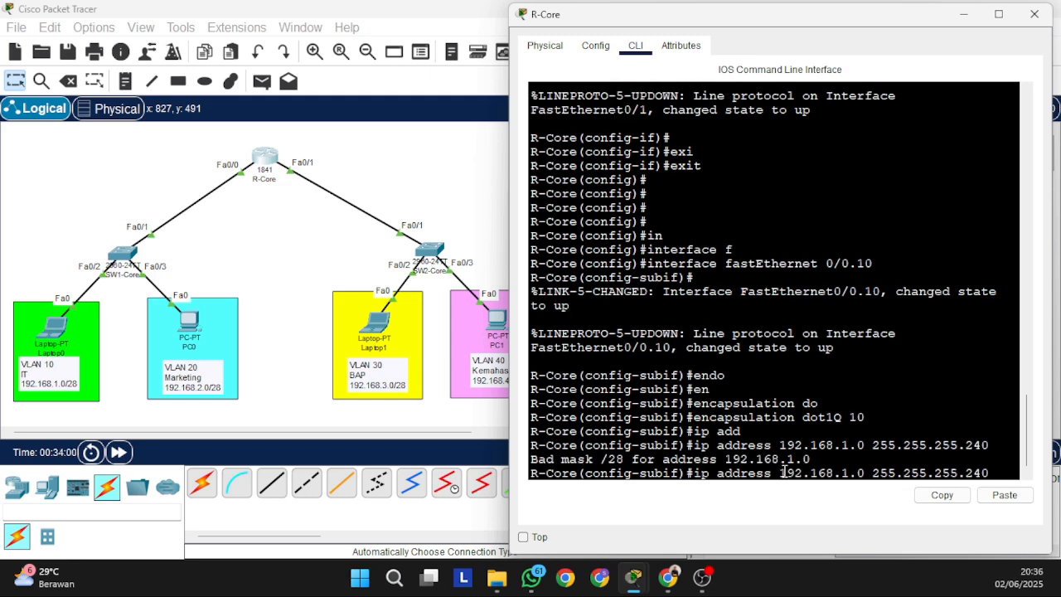
{"action": "key", "text": "Left"}
{"action": "key", "text": "Left"}
{"action": "key", "text": "Left"}
{"action": "key", "text": "Left"}
{"action": "key", "text": "Left"}
{"action": "key", "text": "Left"}
{"action": "key", "text": "Left"}
{"action": "key", "text": "Left"}
{"action": "key", "text": "Left"}
{"action": "key", "text": "Left"}
{"action": "key", "text": "Left"}
{"action": "key", "text": "Left"}
{"action": "key", "text": "Left"}
{"action": "key", "text": "Left"}
{"action": "key", "text": "Left"}
{"action": "key", "text": "BackSpace"}
{"action": "type", "text": "1"}
{"action": "key", "text": "Return"}
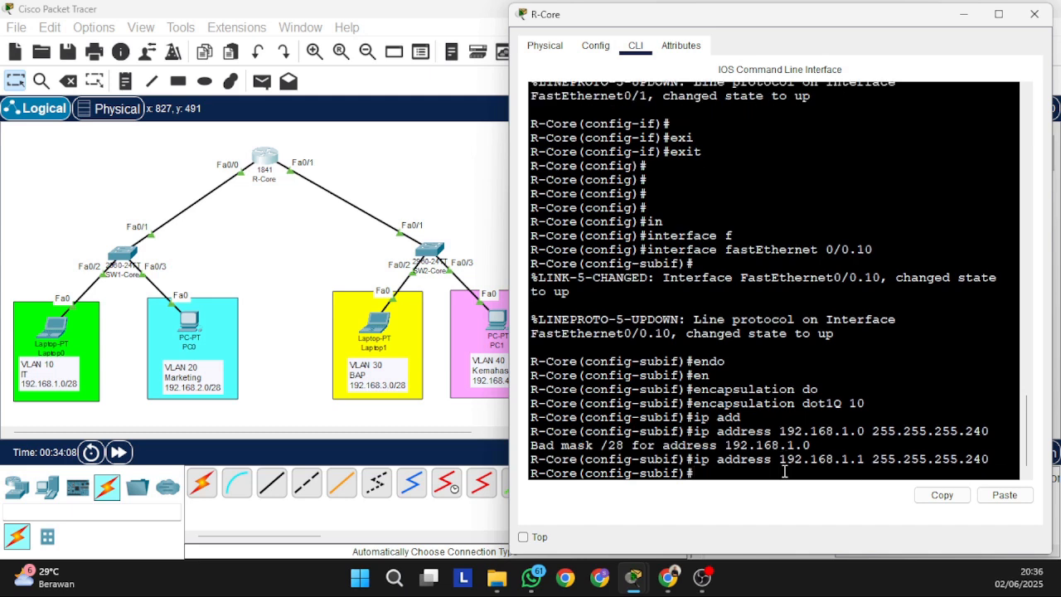
- Set the description of subinterface FastEthernet 0/0.10 to "to VLAN10" and exit its configuration
{"action": "type", "text": "des"}
{"action": "key", "text": "Tab"}
{"action": "type", "text": "to"}
{"action": "key", "text": "Tab"}
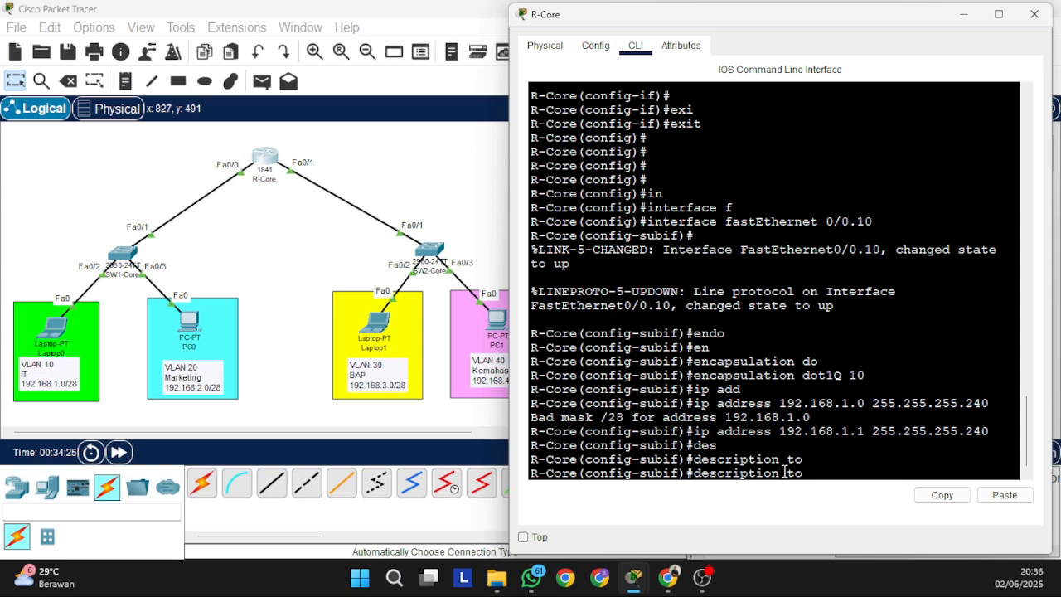
{"action": "type", "text": "VLAN10"}
{"action": "key", "text": "Return"}
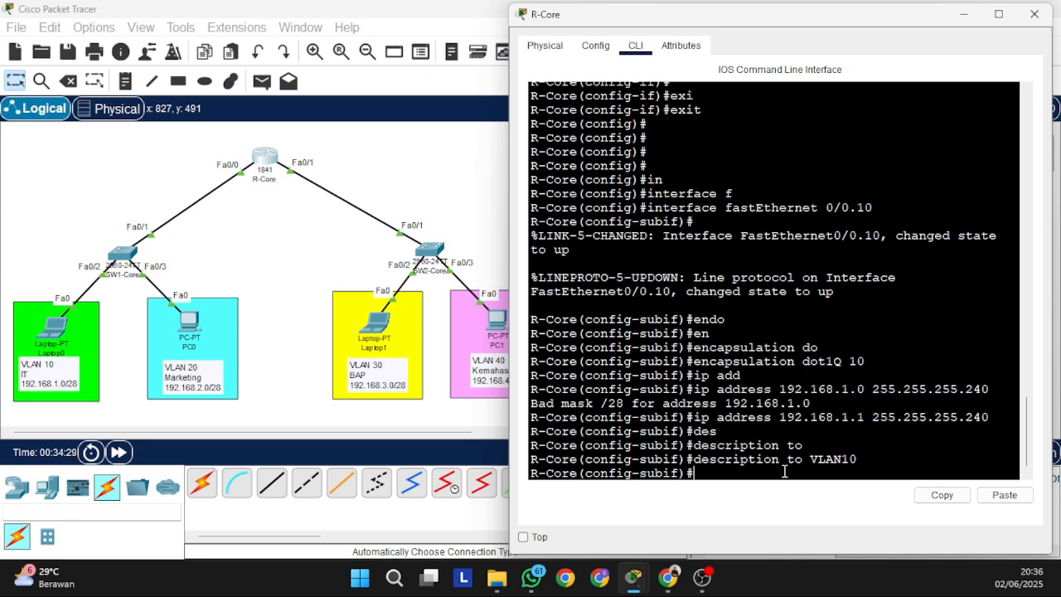
{"action": "type", "text": "exo"}
{"action": "key", "text": "Tab"}
{"action": "key", "text": "BackSpace"}
{"action": "type", "text": "i"}
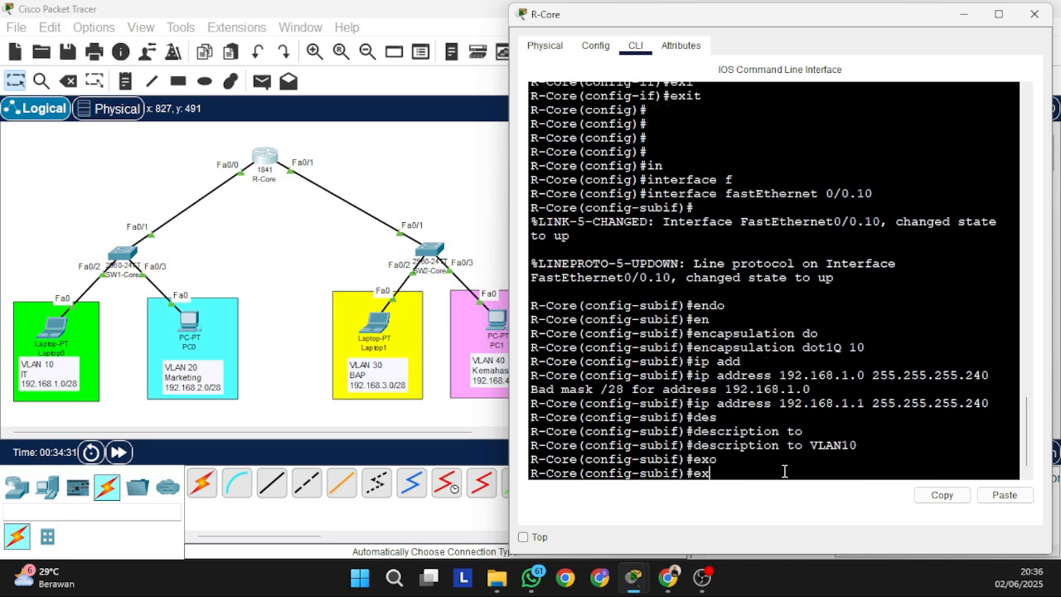
{"action": "key", "text": "Tab"}
{"action": "key", "text": "Return"}
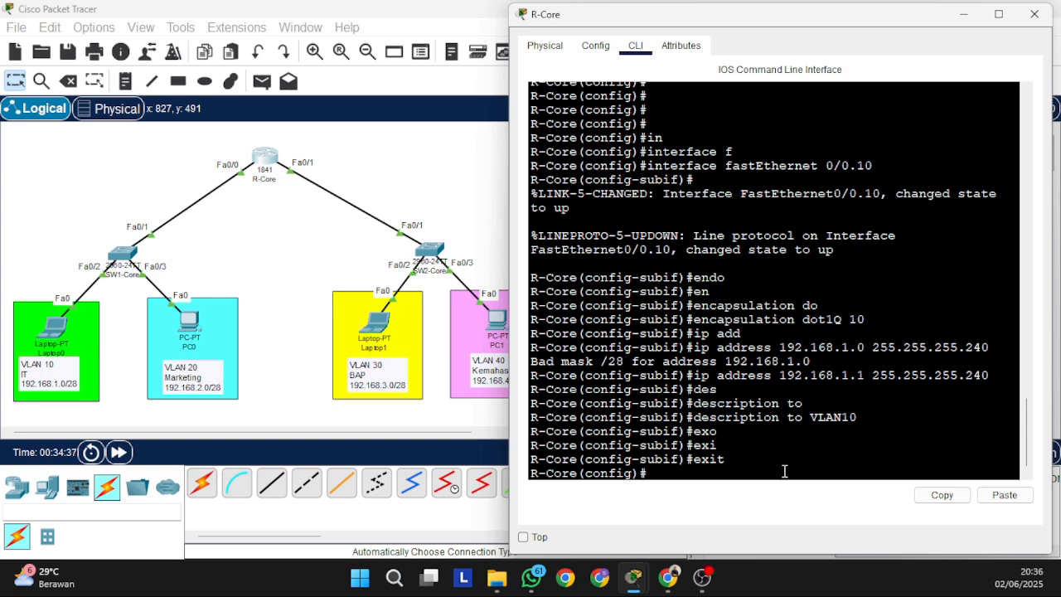
- Create subinterface FastEthernet 0/0.20 on R-Core and enter its configuration
{"action": "type", "text": "in"}
{"action": "key", "text": "Tab"}
{"action": "type", "text": "f"}
{"action": "key", "text": "Tab"}
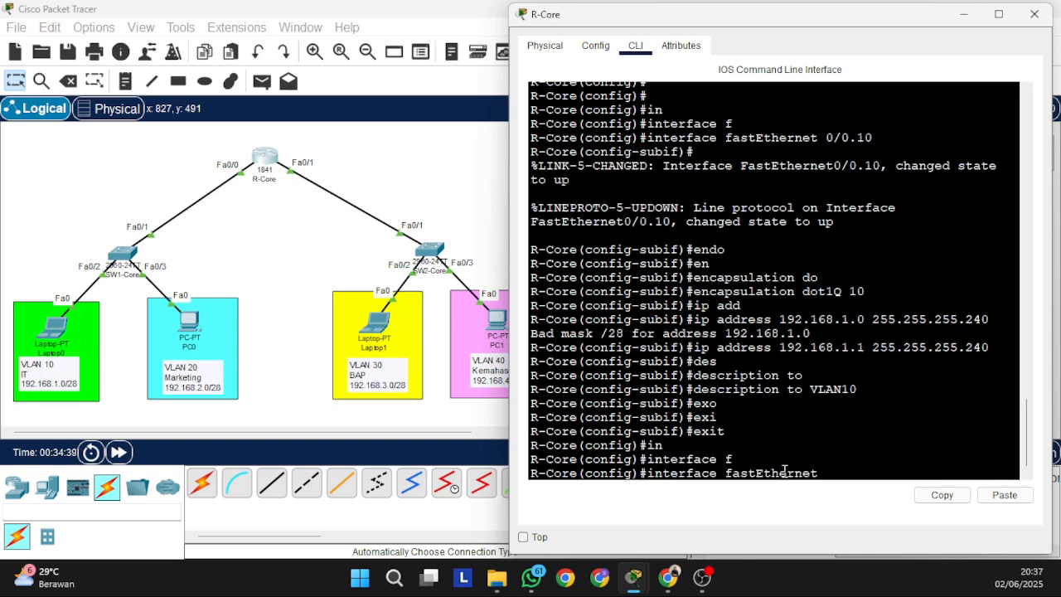
{"action": "type", "text": "0/0.20"}
{"action": "key", "text": "Return"}
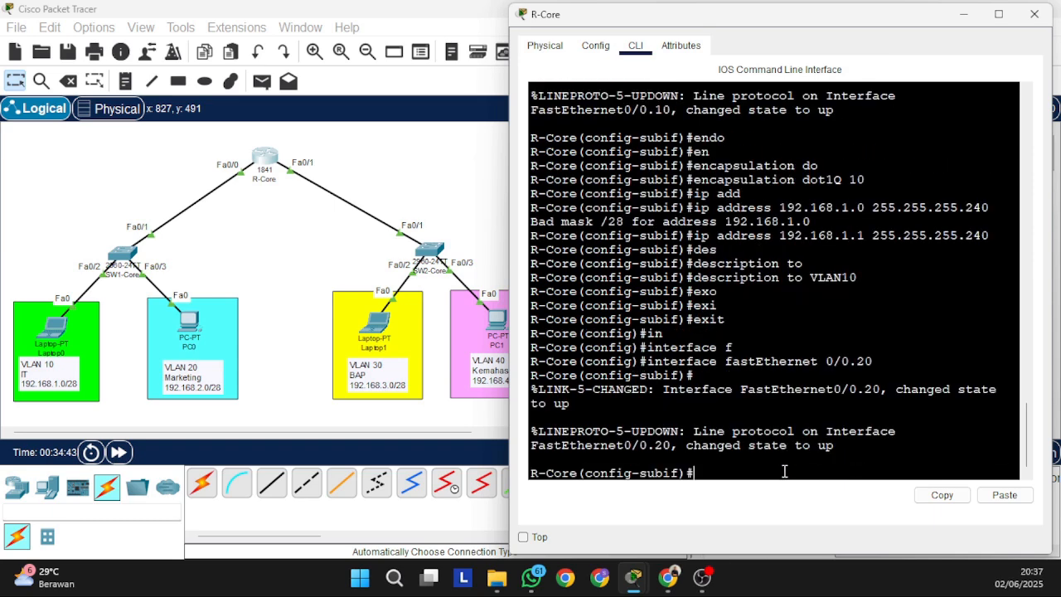
- Set 802.1Q encapsulation with VLAN ID 20 on subinterface FastEthernet 0/0.20
{"action": "type", "text": "en"}
{"action": "key", "text": "Tab"}
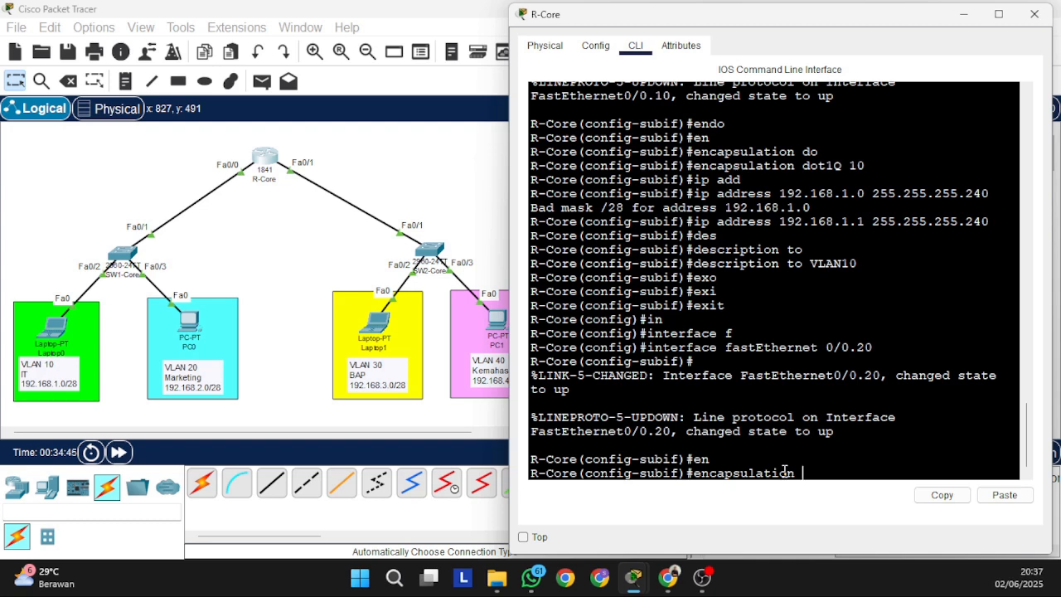
{"action": "type", "text": "do"}
{"action": "key", "text": "Tab"}
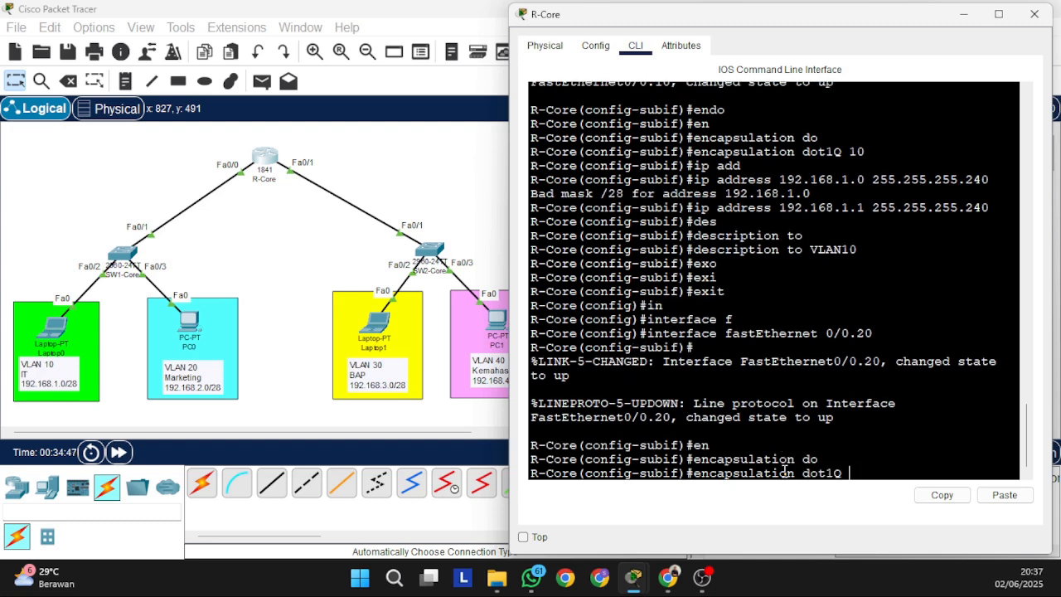
{"action": "type", "text": "20"}
{"action": "key", "text": "Return"}
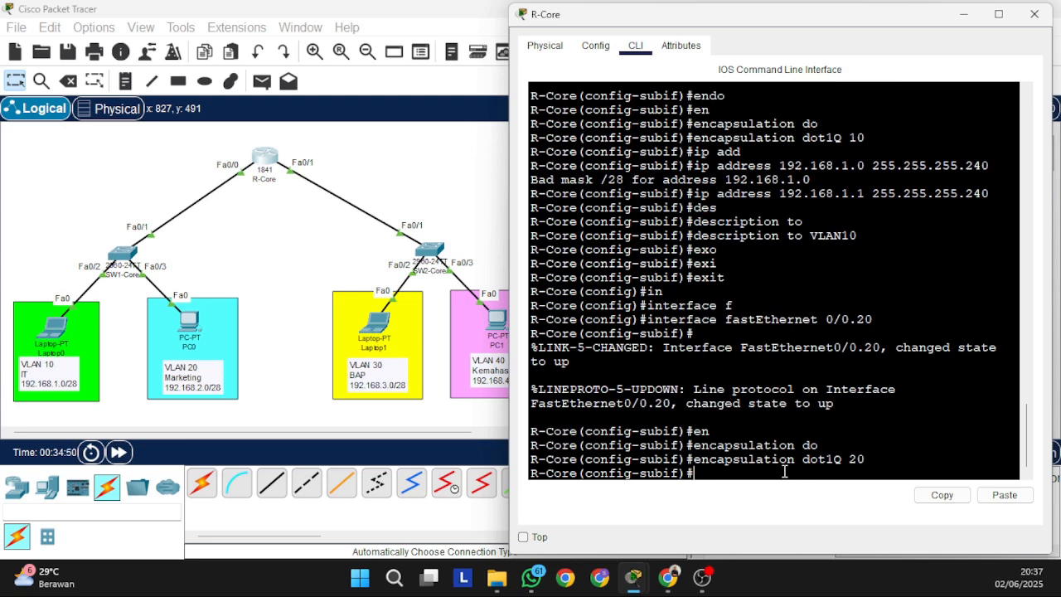
- Assign IP address 192.168.2.1 with mask 255.255.255.240 to subinterface FastEthernet 0/0.20
{"action": "type", "text": "ip add"}
{"action": "key", "text": "Tab"}
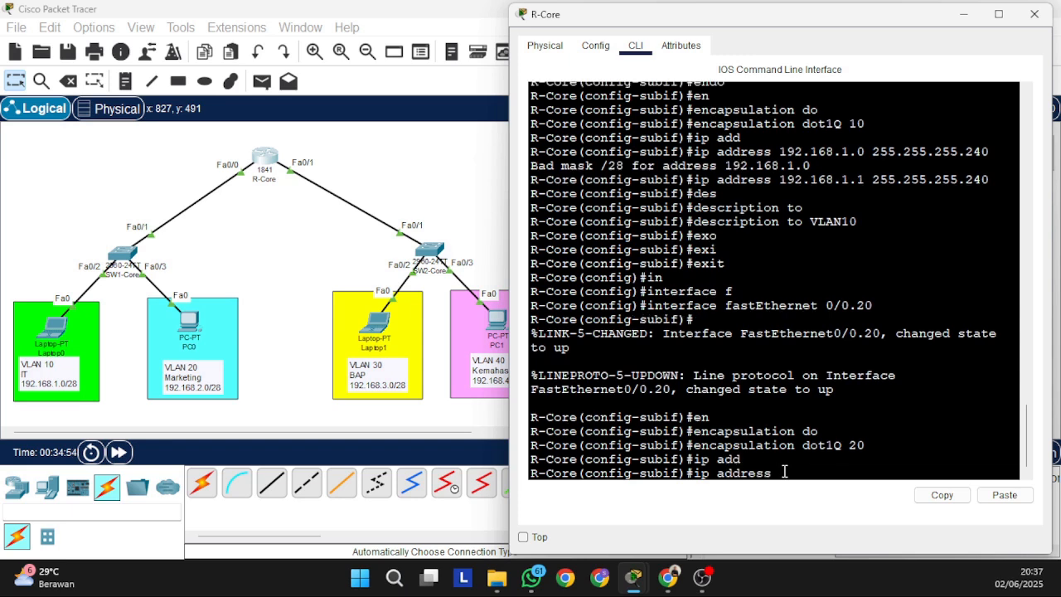
{"action": "type", "text": "192.168.2.1 255.25"}
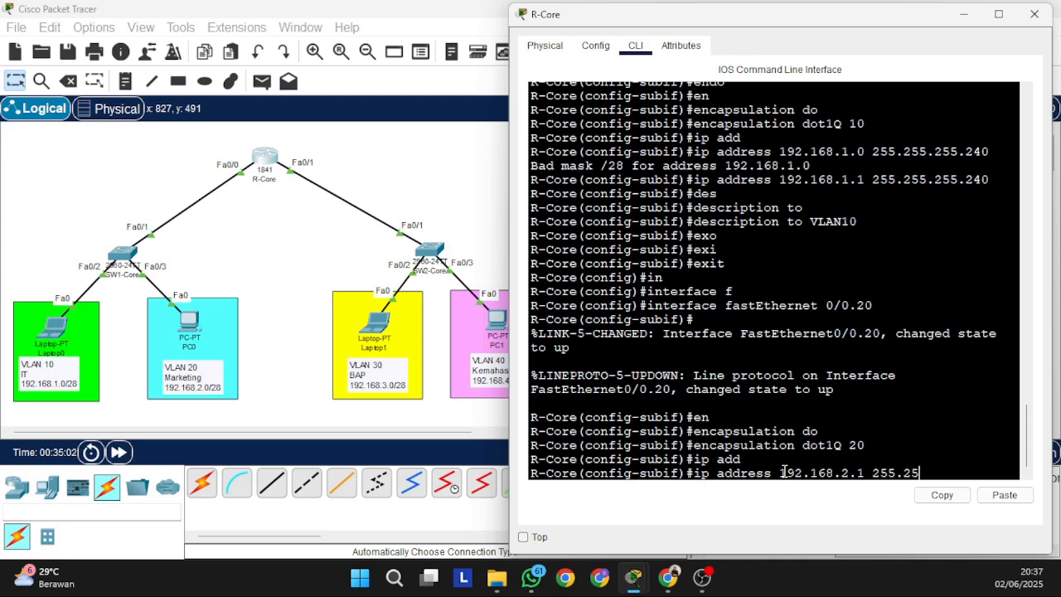
{"action": "type", "text": "5.255.240"}
{"action": "key", "text": "Return"}
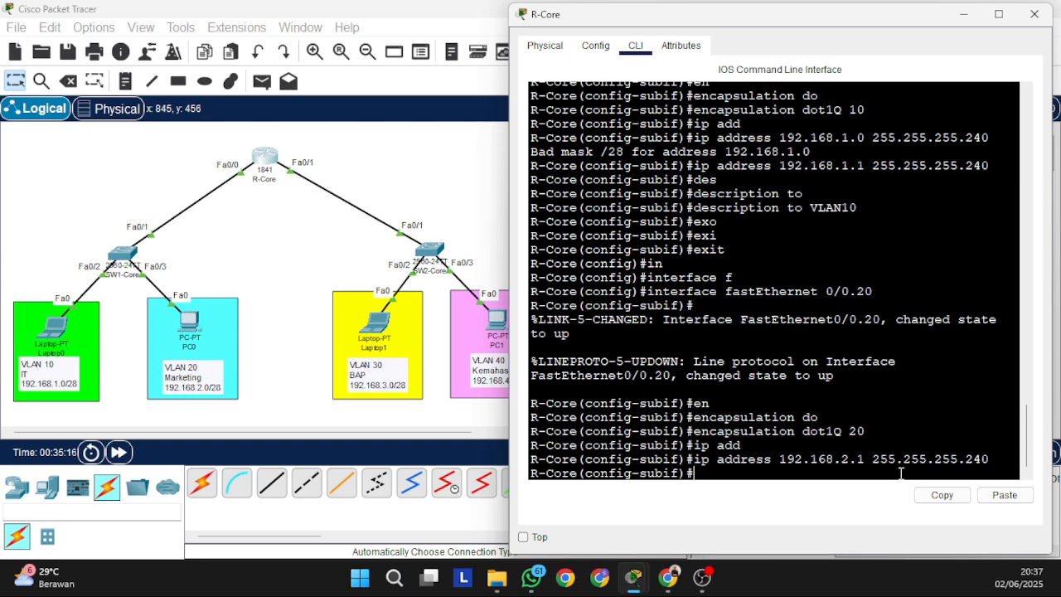
{"action": "left_click_drag", "start_coordinate": [870, 459], "coordinate": [987, 454]}
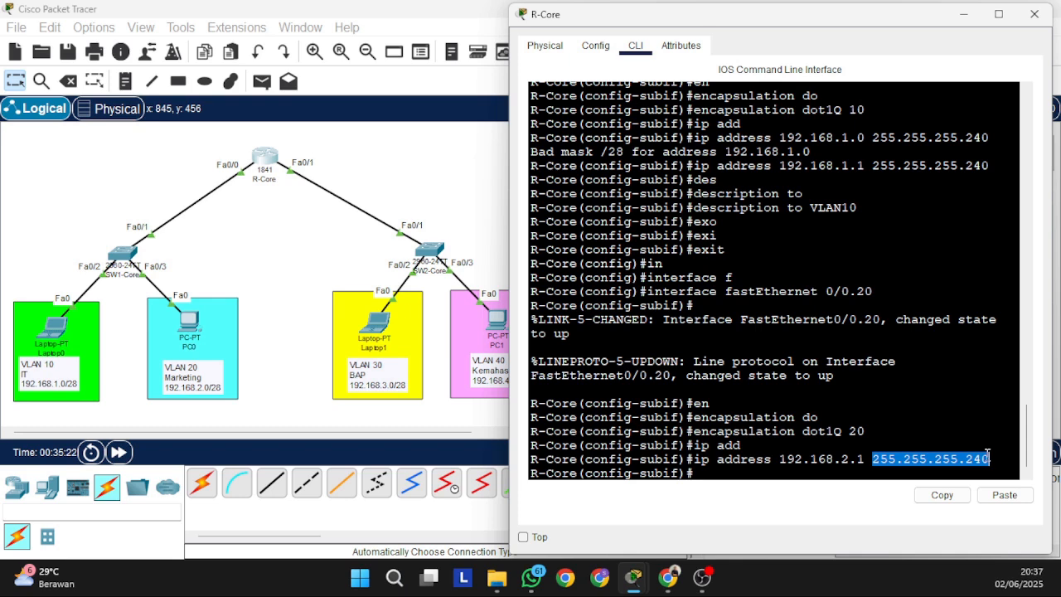
{"action": "left_click", "coordinate": [766, 475]}
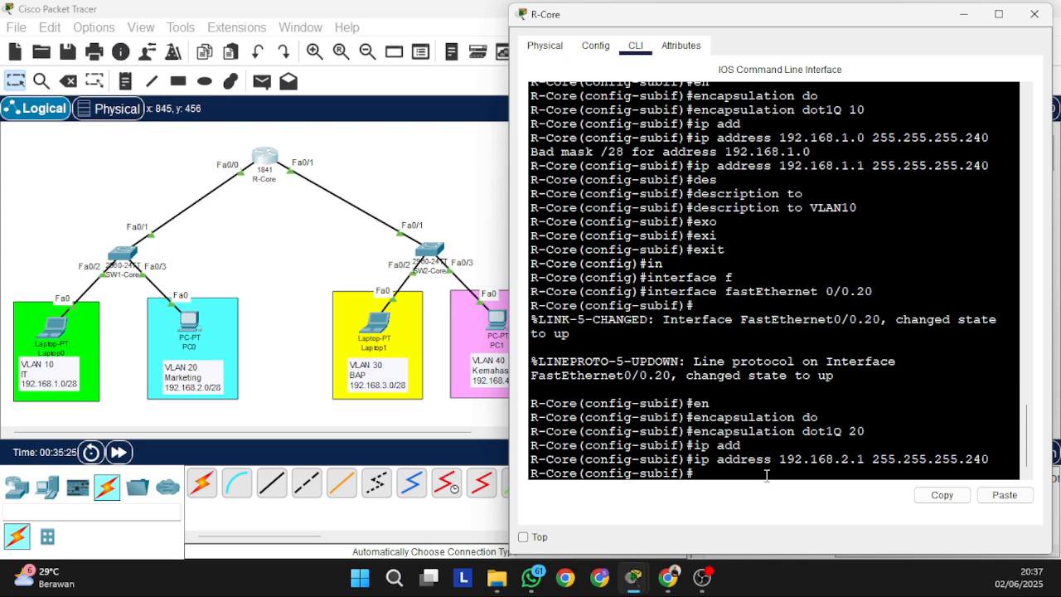
- Set the description of subinterface FastEthernet 0/0.20 to "to Marketing" and exit its configuration
{"action": "type", "text": "des"}
{"action": "key", "text": "Tab"}
{"action": "type", "text": "to"}
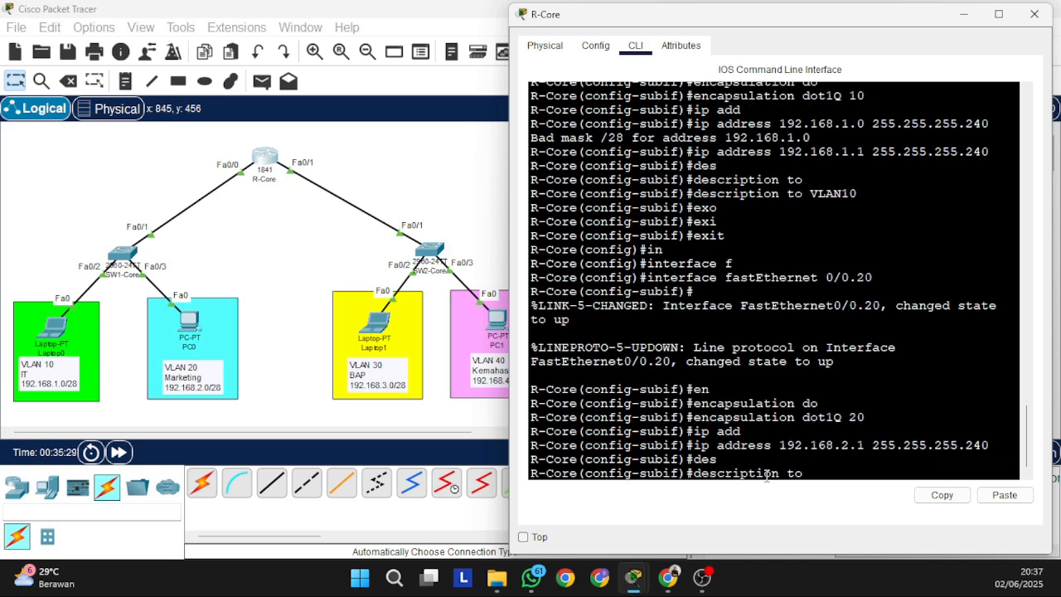
{"action": "type", "text": " Marketing"}
{"action": "key", "text": "Return"}
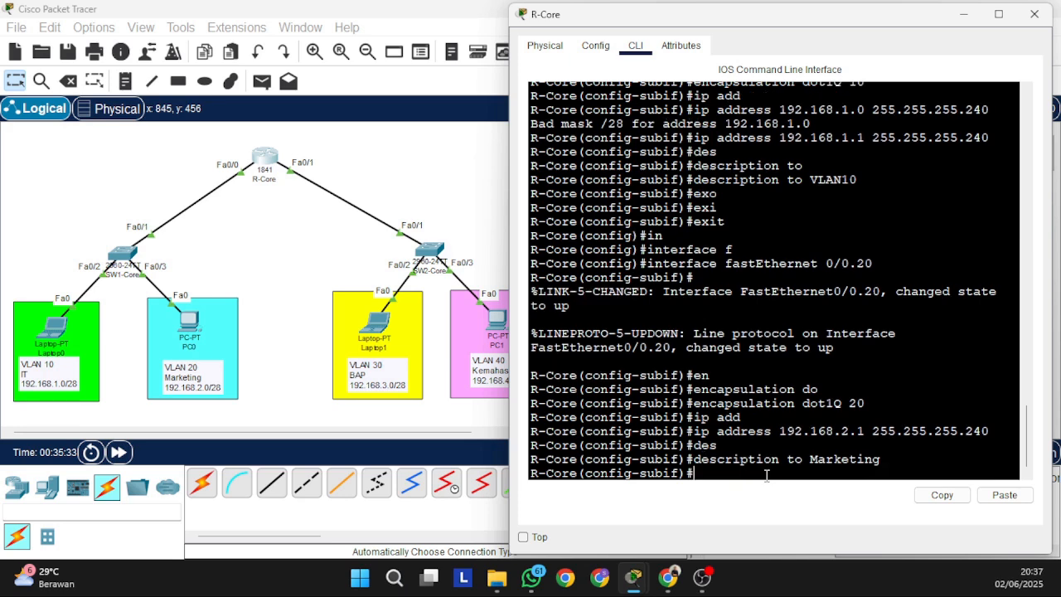
{"action": "type", "text": "exi"}
{"action": "key", "text": "Tab"}
{"action": "key", "text": "Return"}
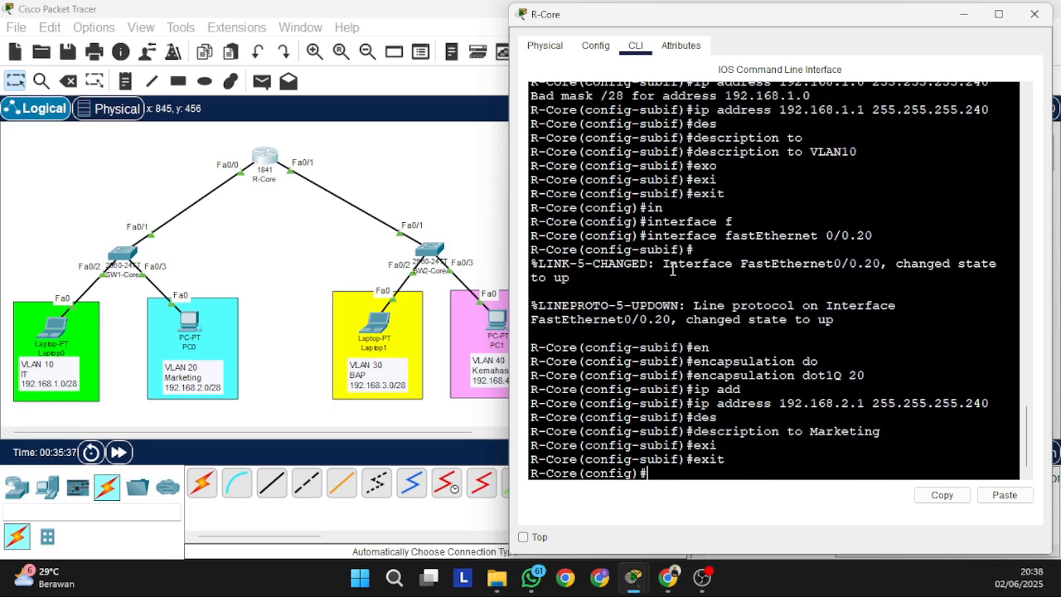
- Create subinterface FastEthernet 0/1.30 on R-Core and enter its configuration
{"action": "scroll", "coordinate": [687, 236], "scroll_direction": "up", "scroll_amount": 5}
{"action": "scroll", "coordinate": [687, 236], "scroll_direction": "down", "scroll_amount": 5}
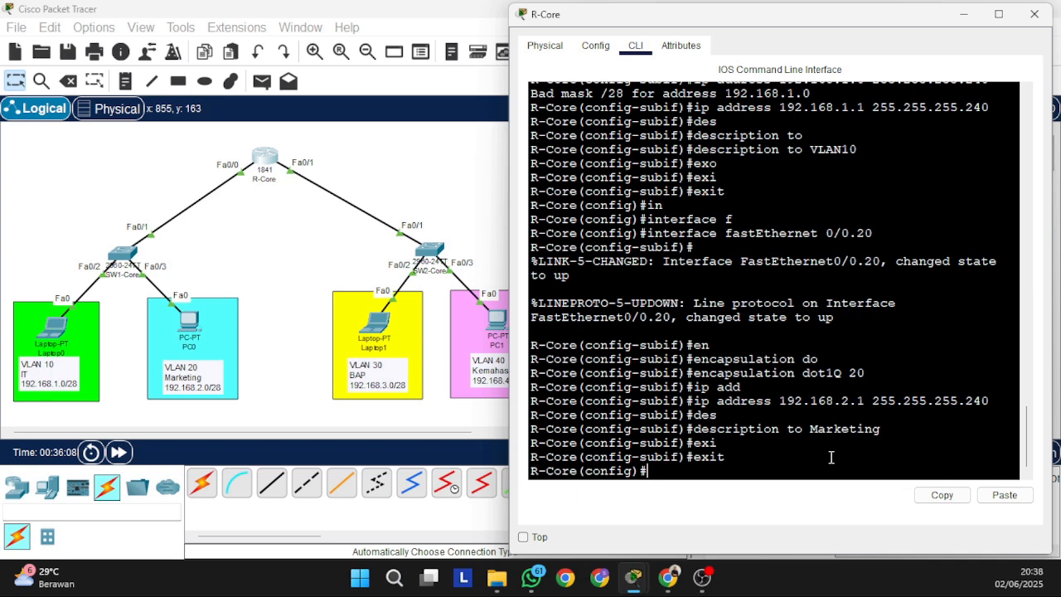
{"action": "key", "text": "Return"}
{"action": "type", "text": "in"}
{"action": "key", "text": "Tab"}
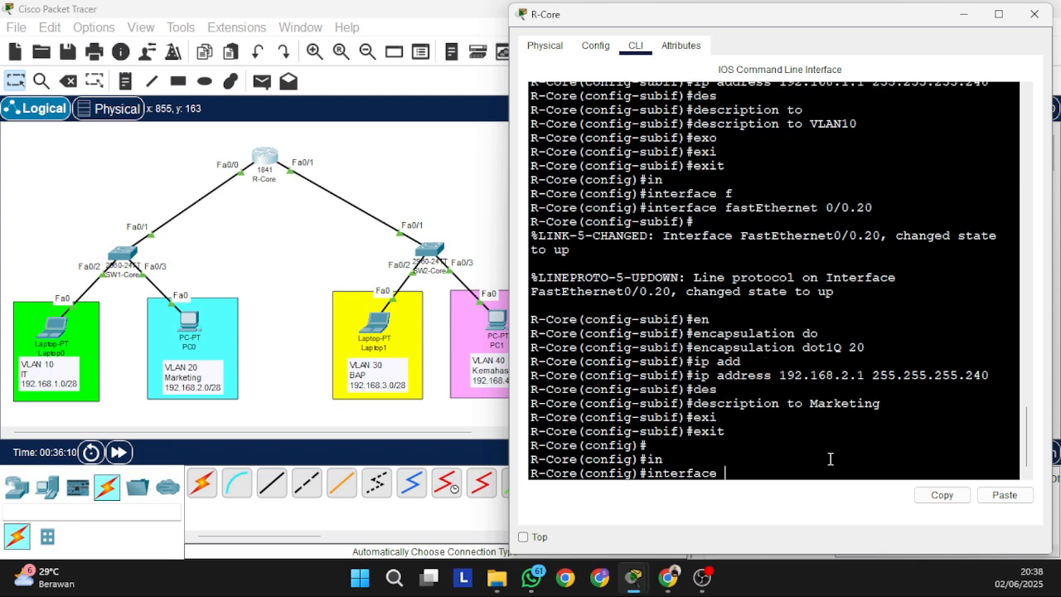
{"action": "type", "text": "f"}
{"action": "key", "text": "Tab"}
{"action": "type", "text": "0/"}
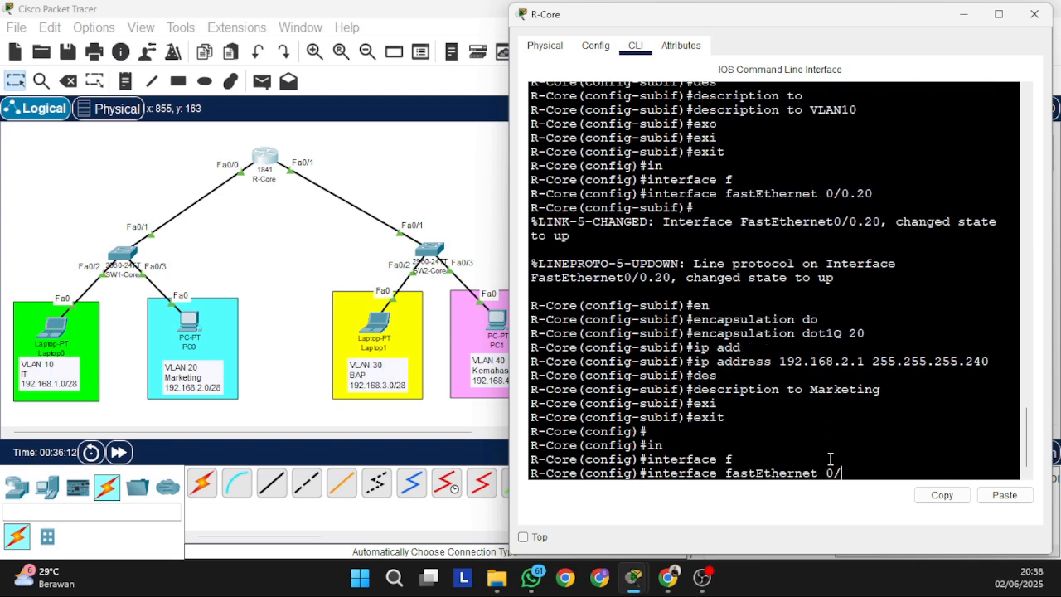
{"action": "type", "text": "1.30"}
{"action": "key", "text": "Return"}
{"action": "key", "text": "Return"}
{"action": "key", "text": "Return"}
{"action": "key", "text": "Return"}
{"action": "key", "text": "Return"}
{"action": "key", "text": "Return"}
- Set 802.1Q encapsulation with VLAN ID 30 on subinterface FastEthernet 0/1.30
{"action": "type", "text": "en"}
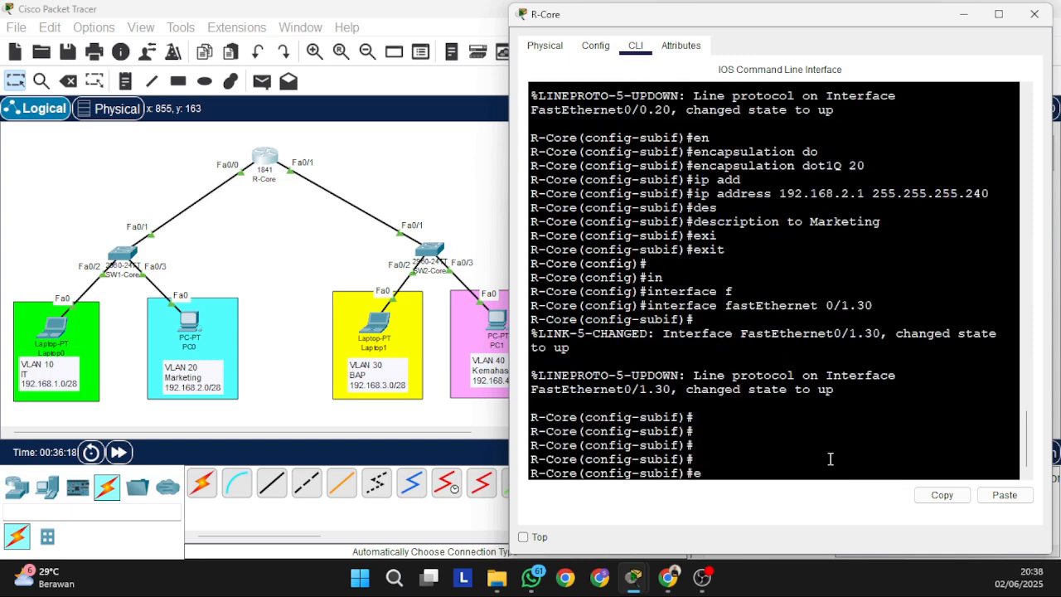
{"action": "key", "text": "Tab"}
{"action": "type", "text": "do"}
{"action": "key", "text": "Tab"}
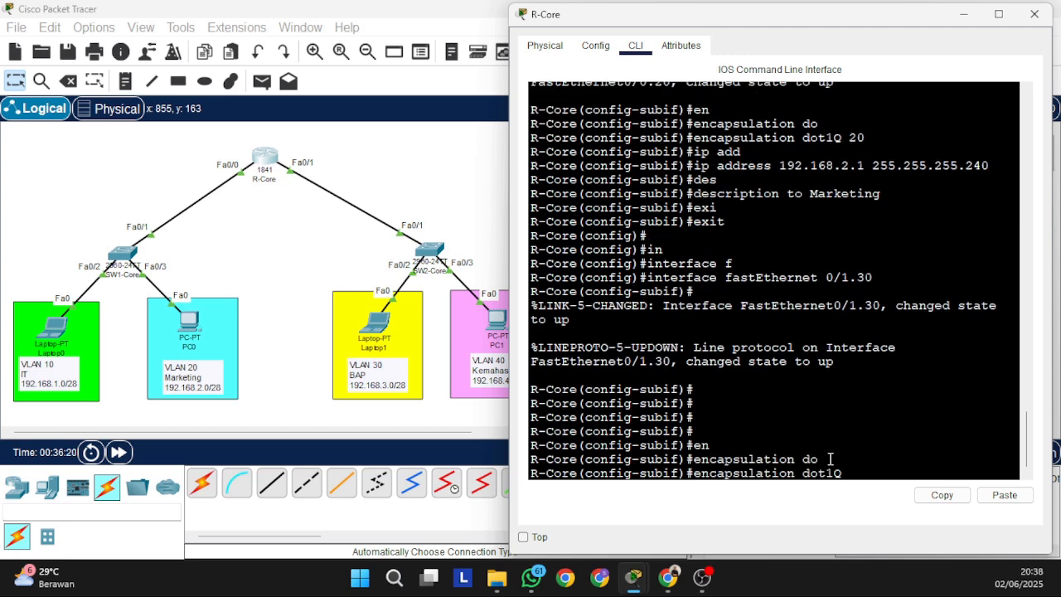
{"action": "type", "text": "30"}
{"action": "key", "text": "Return"}
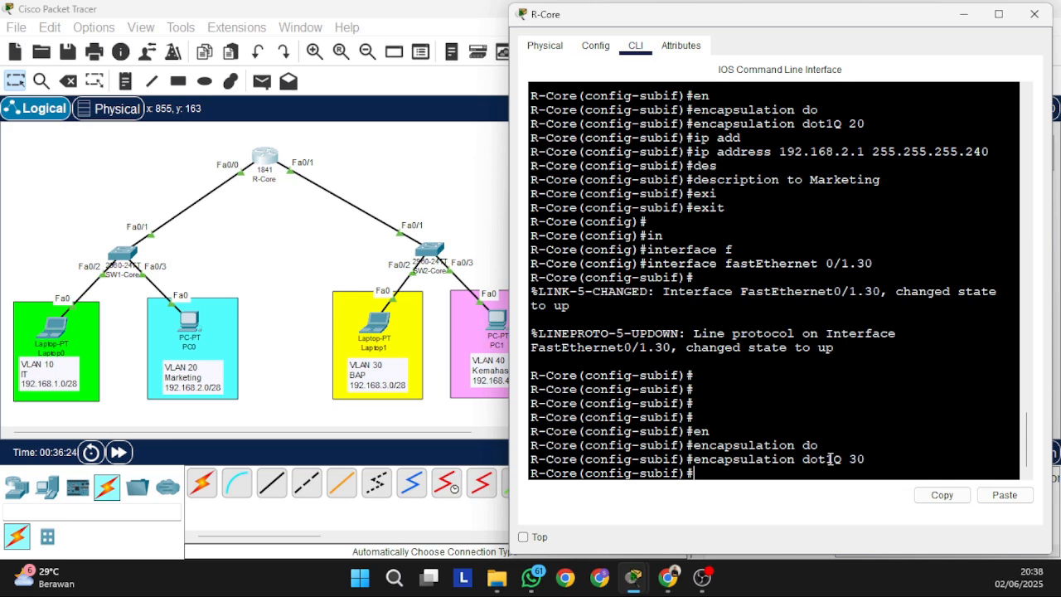
- Assign IP address 192.168.3.1 with mask 255.255.255.240 to subinterface FastEthernet 0/1.30
{"action": "type", "text": "ip add"}
{"action": "key", "text": "Tab"}
{"action": "type", "text": "1"}
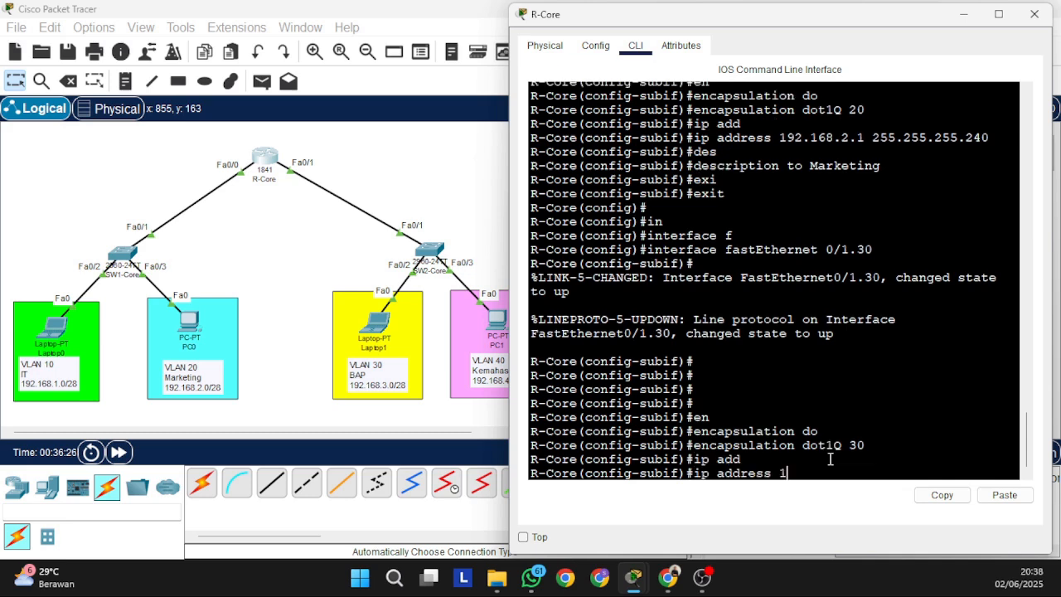
{"action": "type", "text": "92.168.3.1 255.255.255.240"}
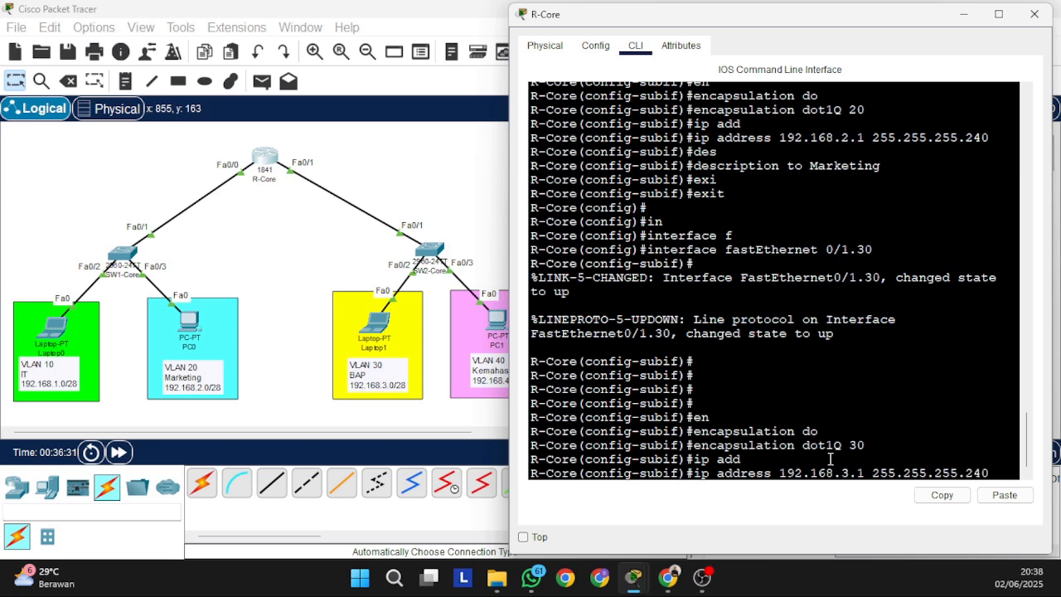
{"action": "key", "text": "Return"}
- Set the description of subinterface FastEthernet 0/1.30 to "to BAP" and exit its configuration
{"action": "type", "text": "exi"}
{"action": "key", "text": "Tab"}
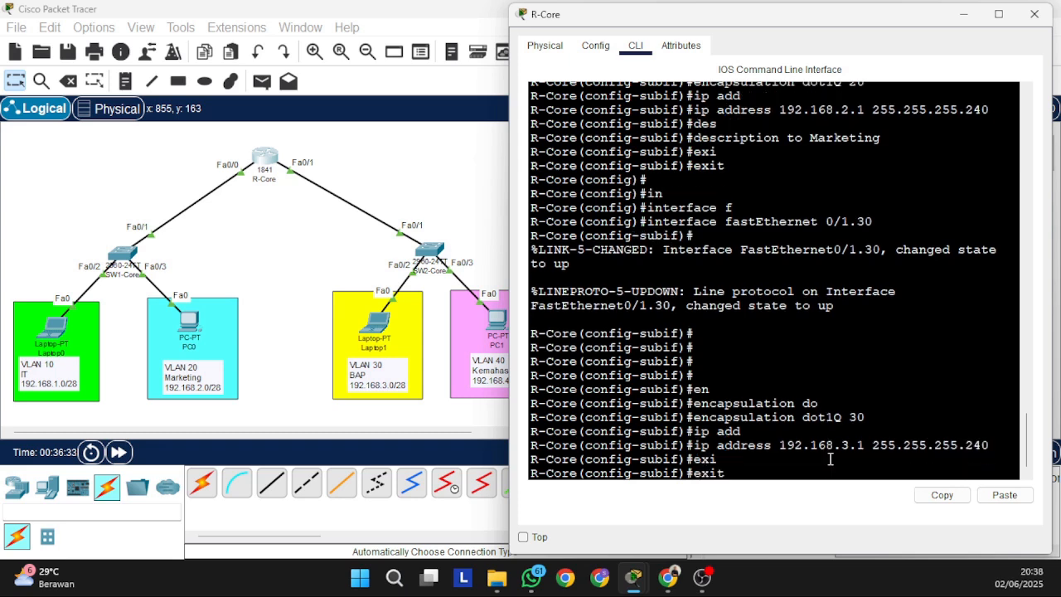
{"action": "key", "text": "BackSpace"}
{"action": "key", "text": "BackSpace"}
{"action": "key", "text": "BackSpace"}
{"action": "type", "text": "des"}
{"action": "key", "text": "Tab"}
{"action": "type", "text": "t"}
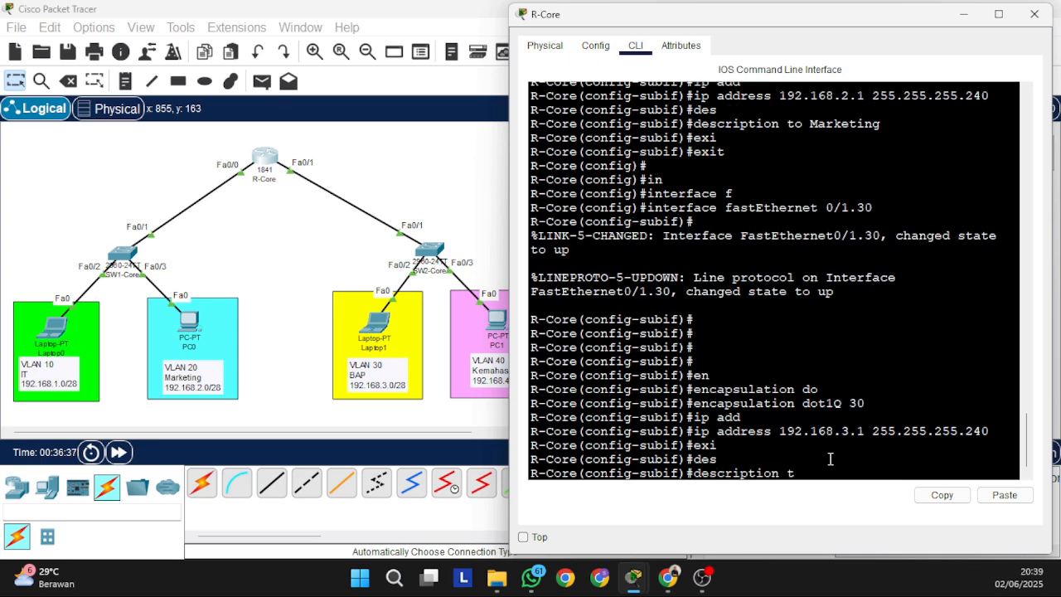
{"action": "type", "text": "o BAP"}
{"action": "key", "text": "Return"}
{"action": "type", "text": "exi"}
{"action": "key", "text": "Tab"}
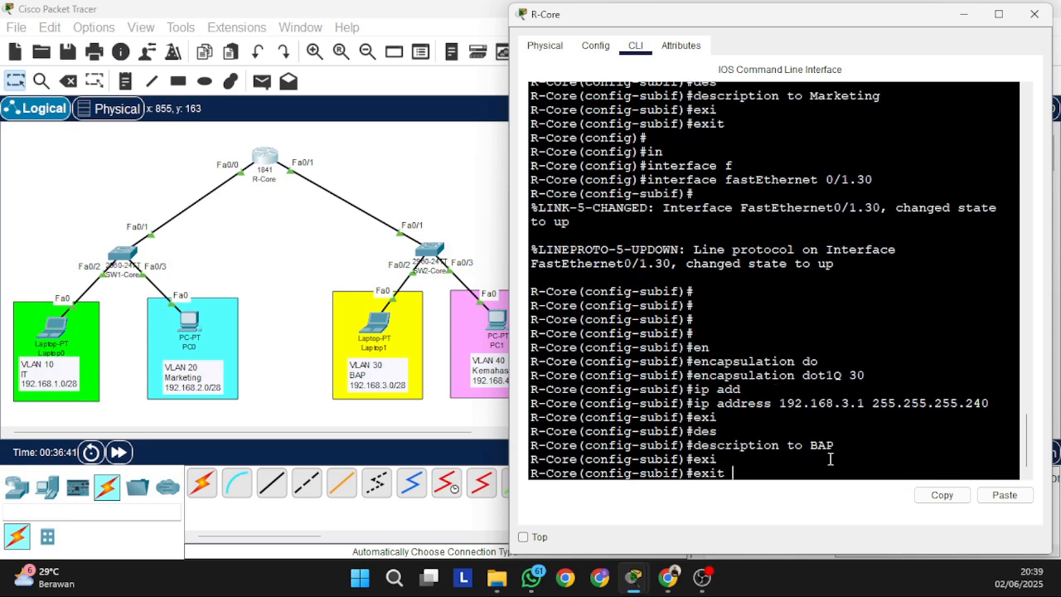
{"action": "key", "text": "Return"}
- Create subinterface FastEthernet 0/1.40 on R-Core and enter its configuration
{"action": "type", "text": "in"}
{"action": "key", "text": "Tab"}
{"action": "type", "text": "f"}
{"action": "key", "text": "Tab"}
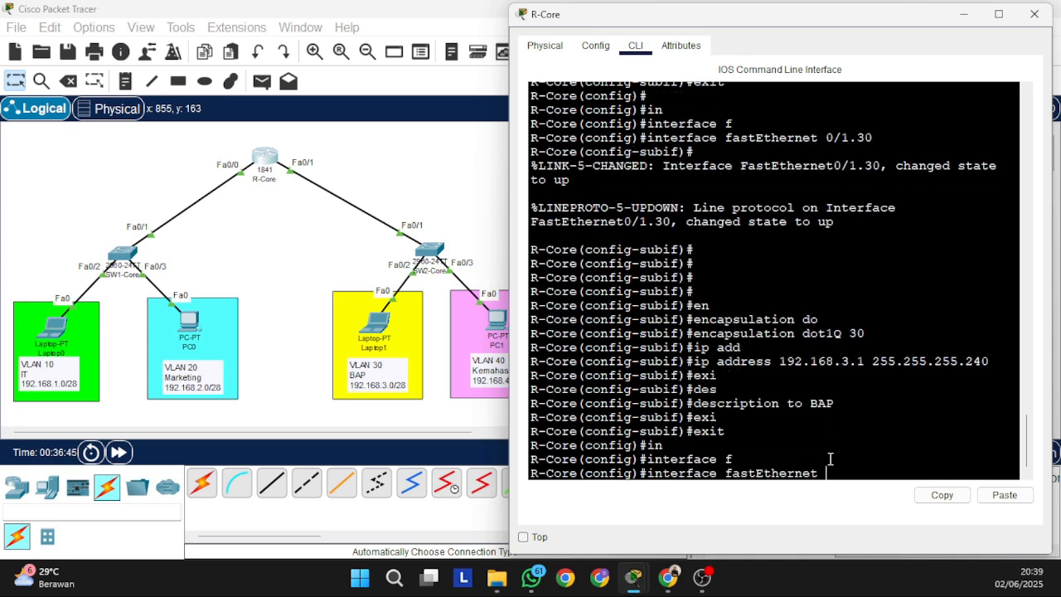
{"action": "type", "text": "0/1.40"}
{"action": "key", "text": "Return"}
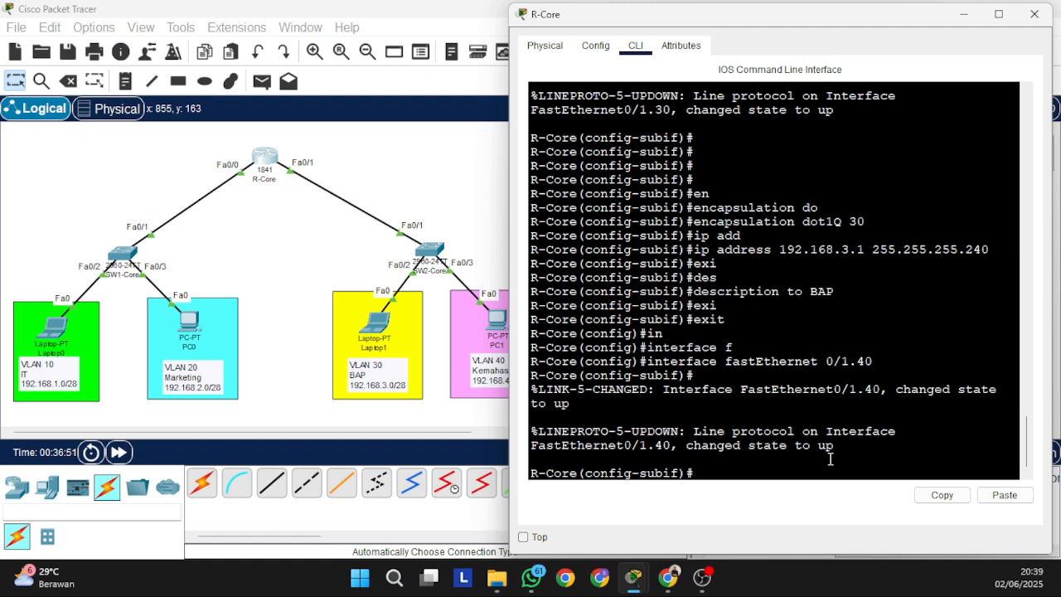
- Set 802.1Q encapsulation with VLAN ID 40 on subinterface FastEthernet 0/1.40
{"action": "type", "text": "en"}
{"action": "key", "text": "Tab"}
{"action": "type", "text": "do"}
{"action": "key", "text": "Tab"}
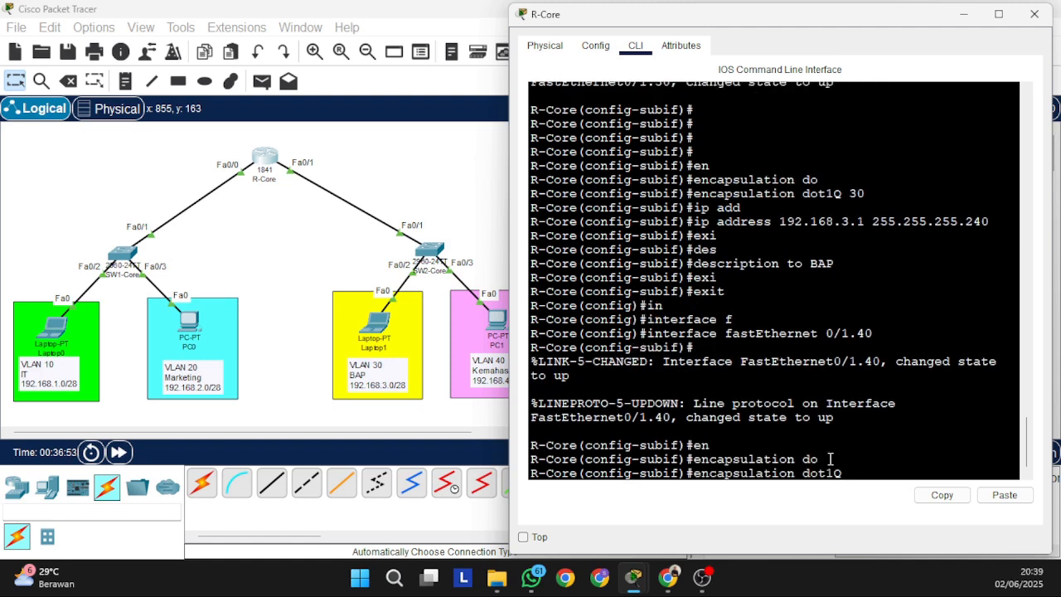
{"action": "type", "text": "40"}
{"action": "key", "text": "Return"}
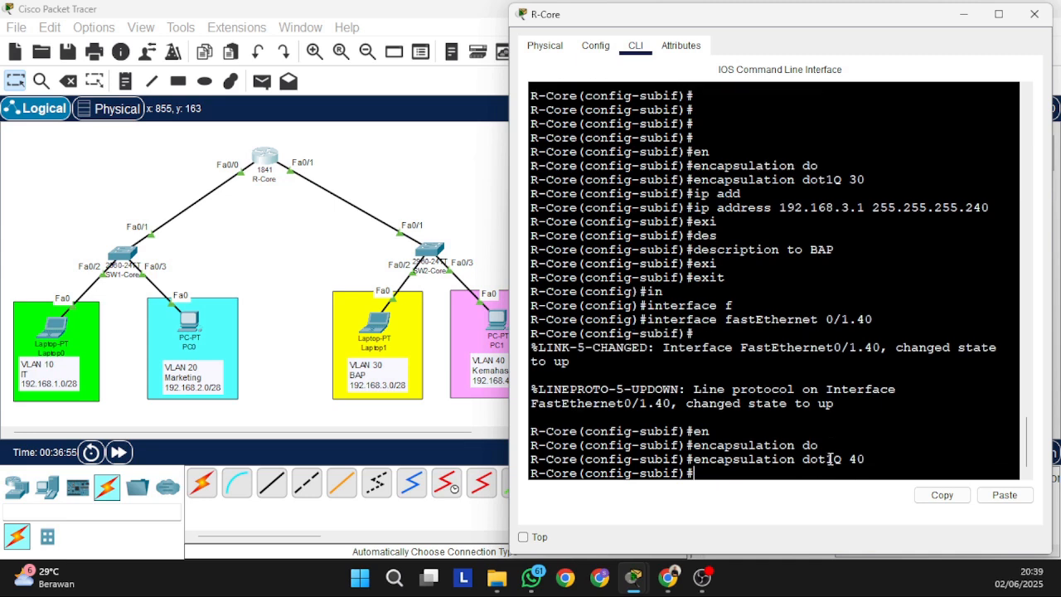
- Assign IP address 192.168.4.1 with mask 255.255.255.240 to subinterface FastEthernet 0/1.40
{"action": "type", "text": "ip add"}
{"action": "key", "text": "Tab"}
{"action": "type", "text": "19"}
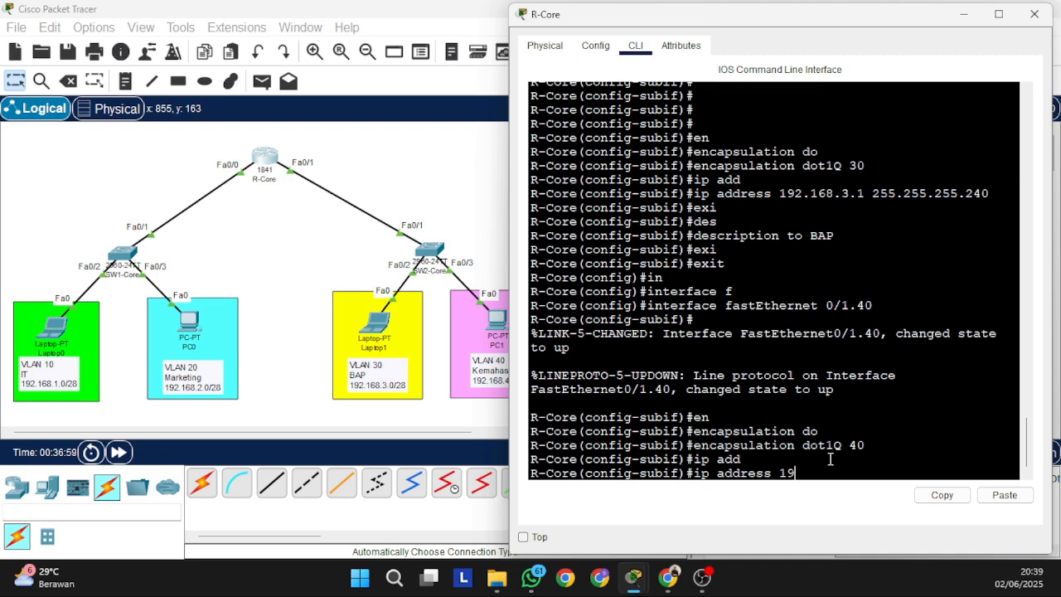
{"action": "type", "text": "2.168.4.1 255.255.255."}
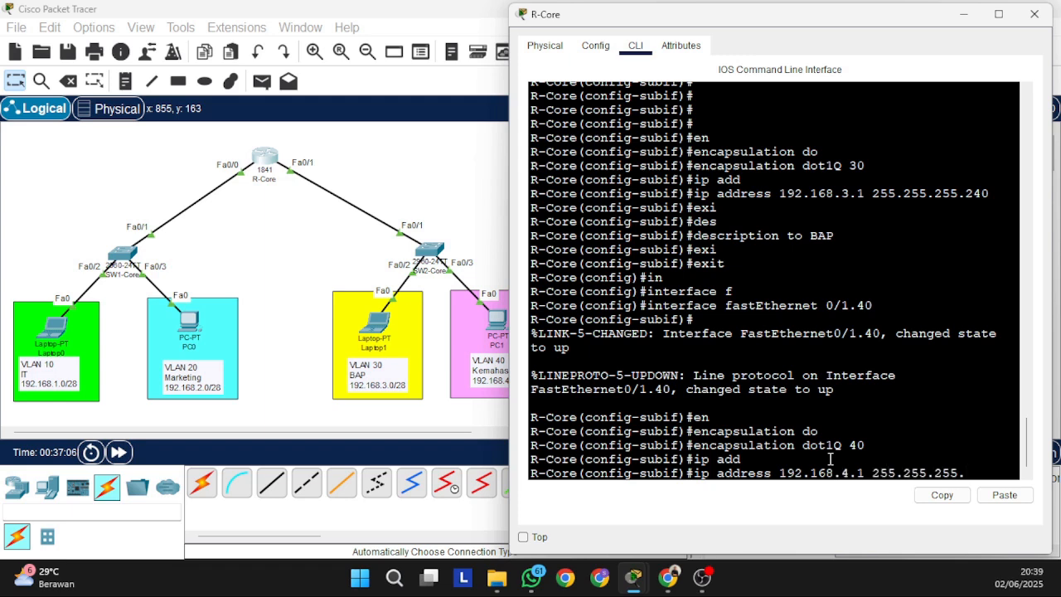
{"action": "type", "text": "240"}
{"action": "key", "text": "Return"}
- Set the description of subinterface FastEthernet 0/1.40 to "to Kemahasiswaan" and exit its configuration
{"action": "type", "text": "e(config-subif)#e"}
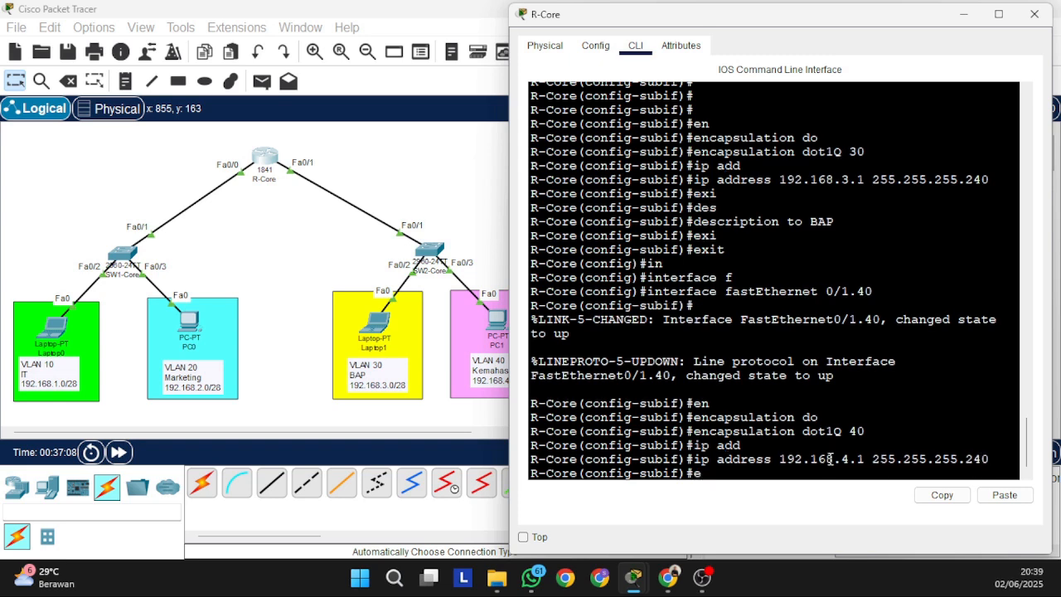
{"action": "type", "text": "xi"}
{"action": "key", "text": "BackSpace"}
{"action": "key", "text": "BackSpace"}
{"action": "key", "text": "BackSpace"}
{"action": "type", "text": "des"}
{"action": "key", "text": "Tab"}
{"action": "type", "text": "to "}
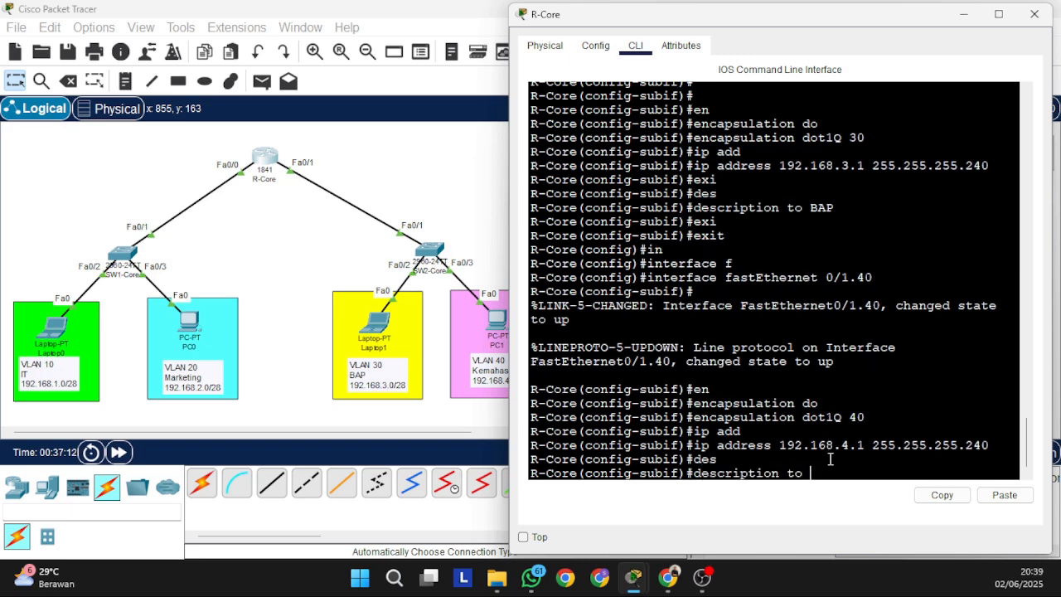
{"action": "type", "text": "Kemahasiswaan"}
{"action": "key", "text": "Return"}
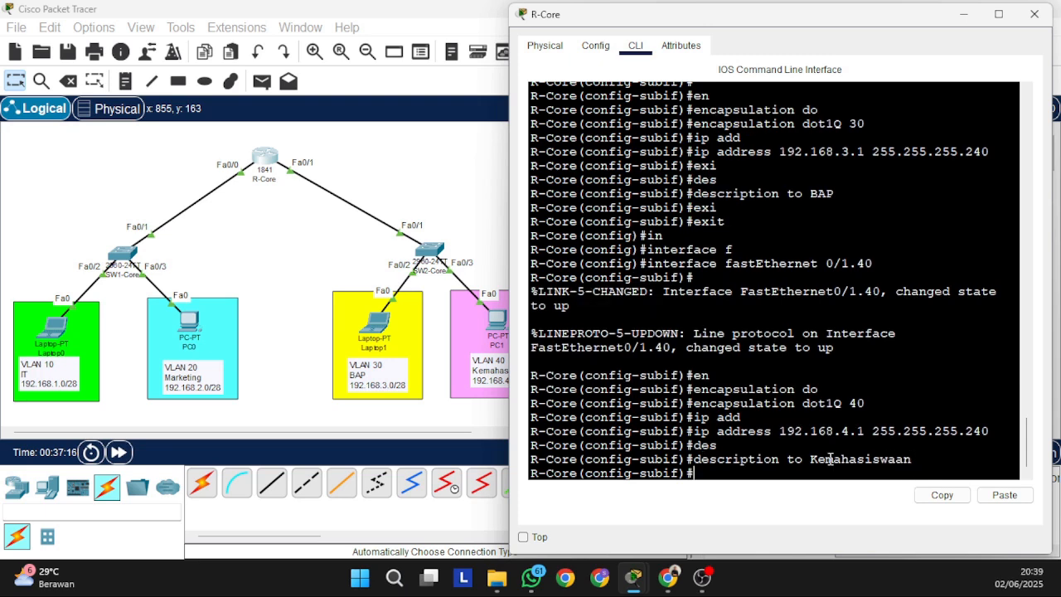
{"action": "type", "text": "exi"}
{"action": "key", "text": "Tab"}
{"action": "key", "text": "Return"}
{"action": "key", "text": "Return"}
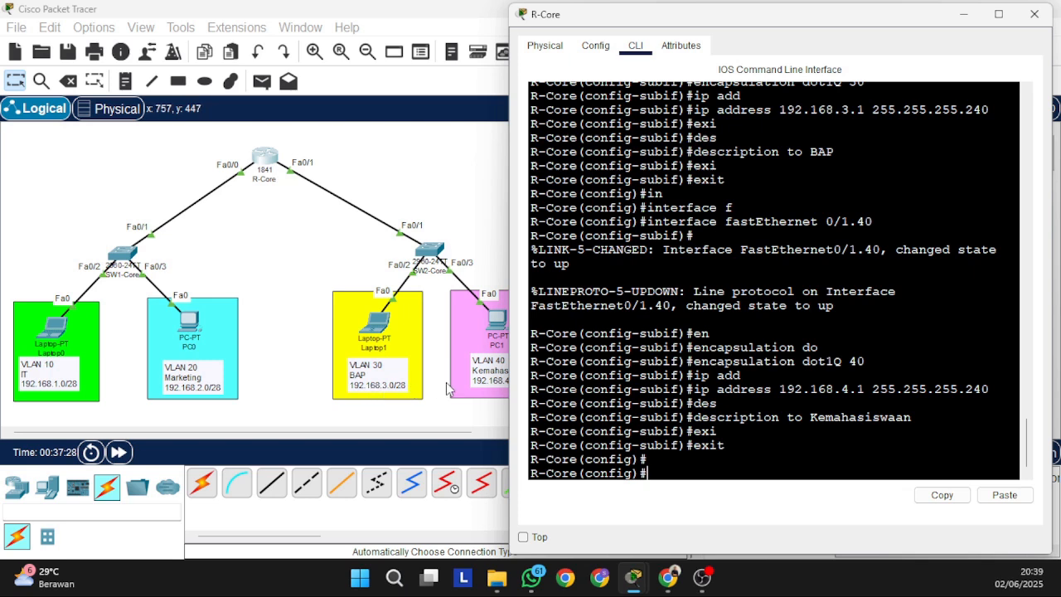
- Create a DHCP pool named vlan10 on R-Core and enter its configuration
{"action": "left_click_drag", "start_coordinate": [665, 28], "coordinate": [700, 27]}
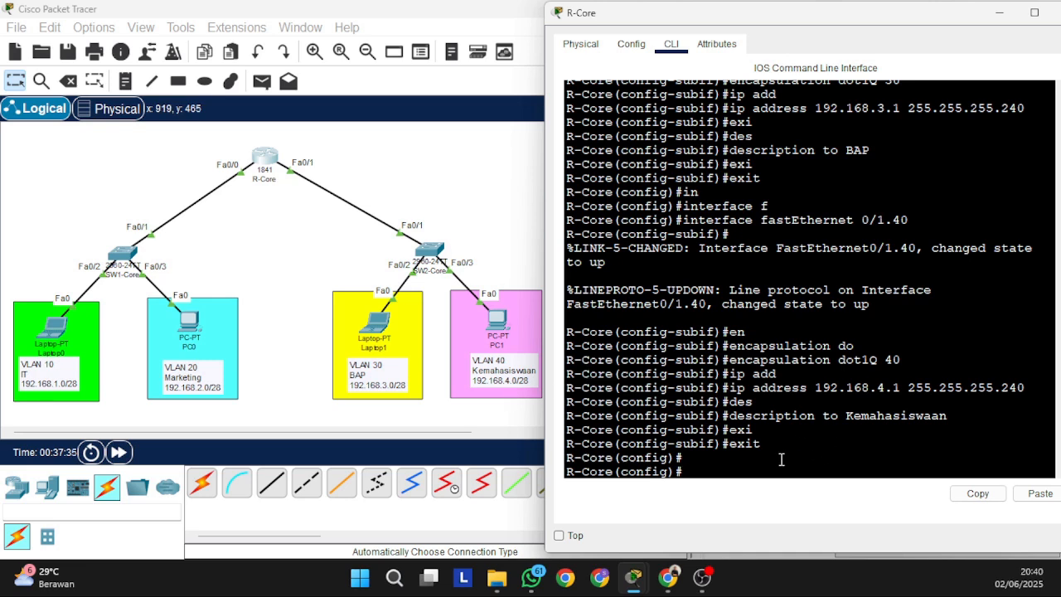
{"action": "left_click_drag", "start_coordinate": [885, 16], "coordinate": [814, 21]}
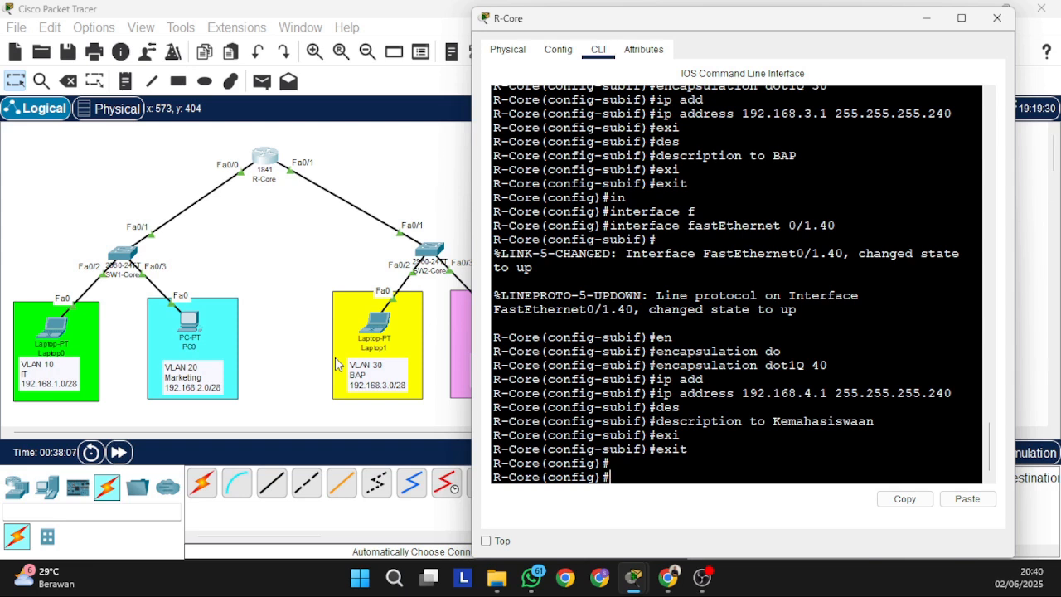
{"action": "key", "text": "Return"}
{"action": "key", "text": "Return"}
{"action": "type", "text": "ip dh"}
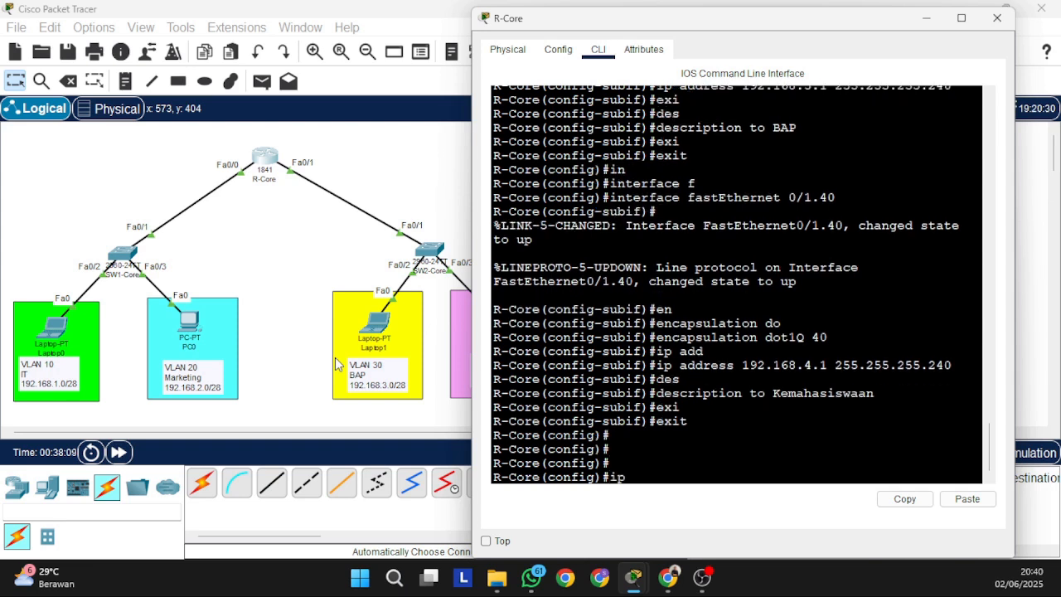
{"action": "key", "text": "Tab"}
{"action": "type", "text": "po"}
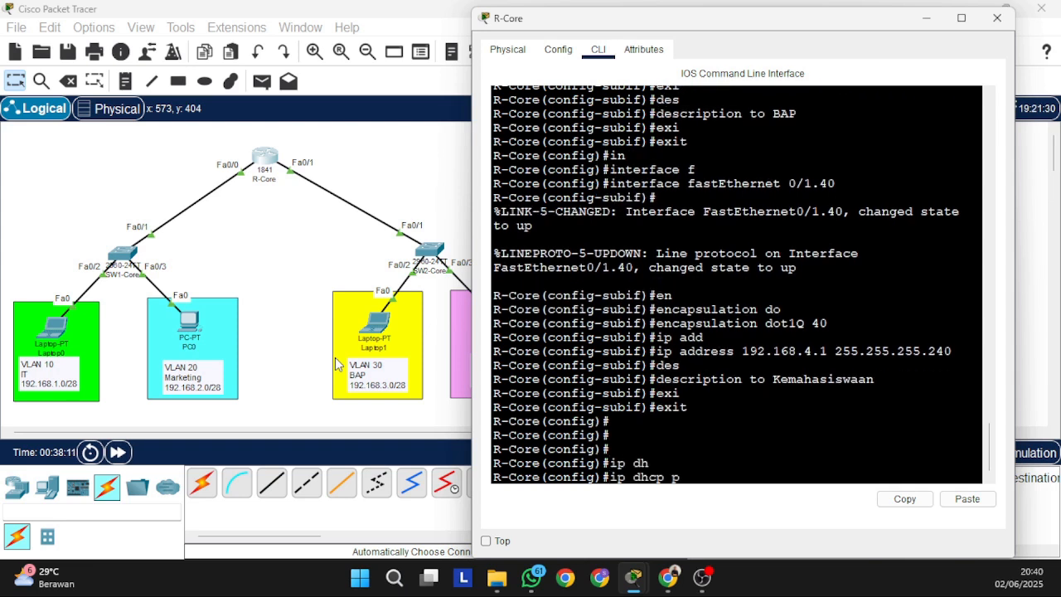
{"action": "key", "text": "Tab"}
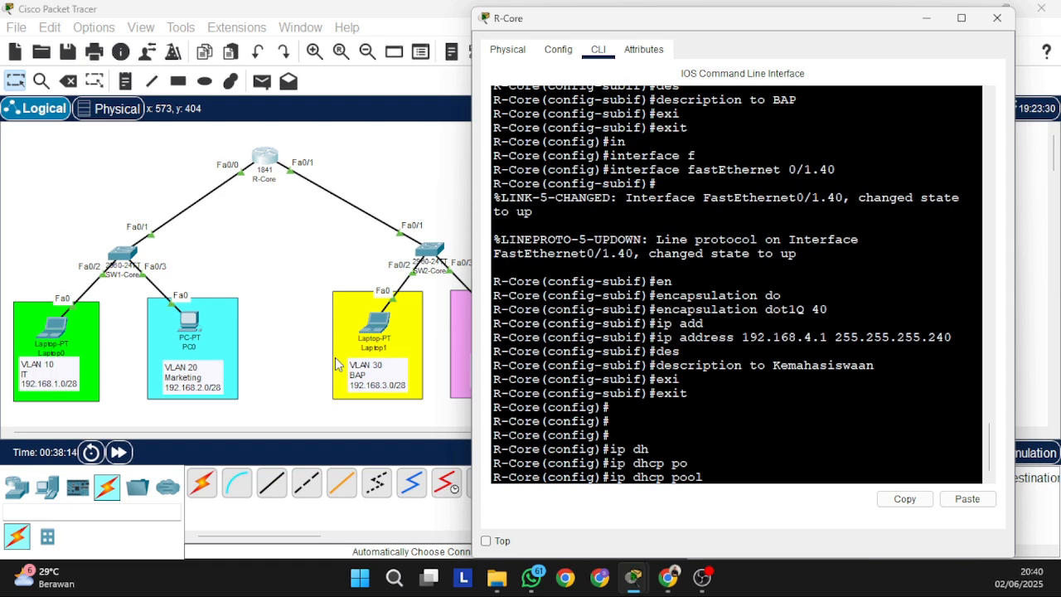
{"action": "type", "text": "vlan10"}
{"action": "key", "text": "Return"}
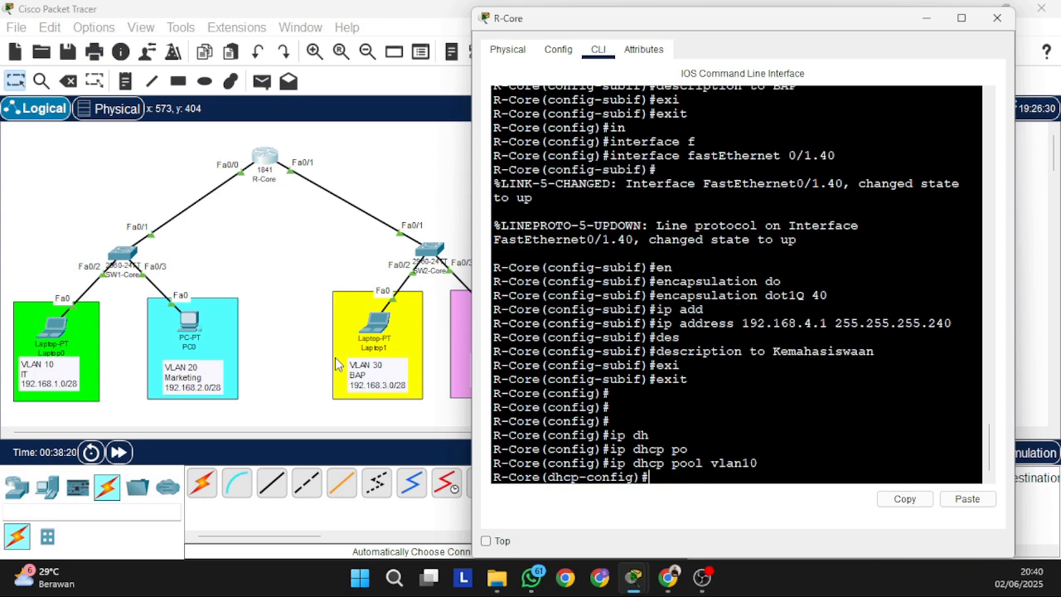
- Define network 192.168.1.0 with mask 255.255.255.240 for the DHCP pool vlan10
{"action": "type", "text": "netw"}
{"action": "key", "text": "Tab"}
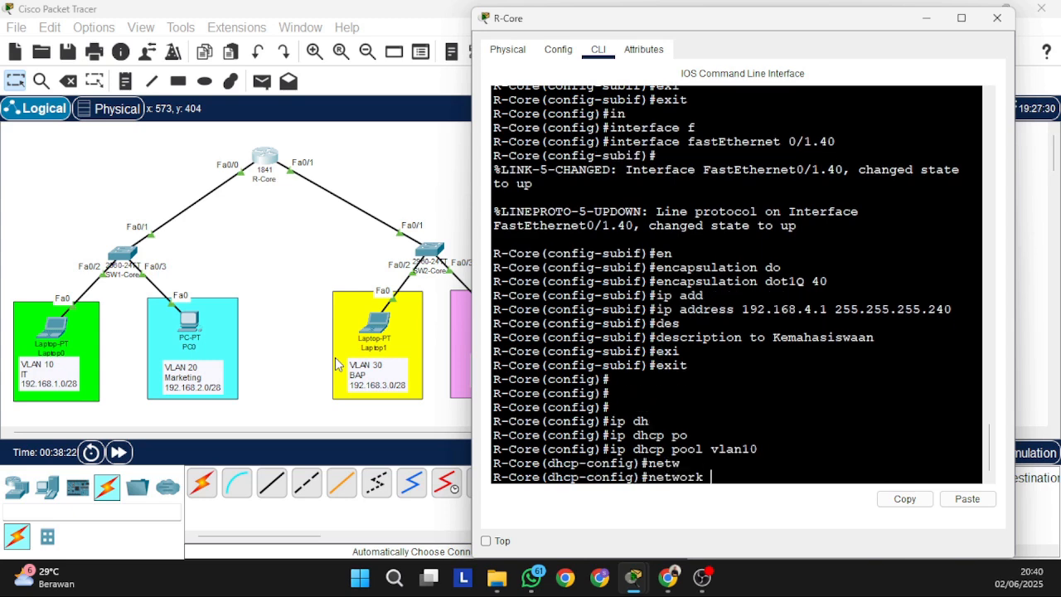
{"action": "type", "text": "192.168.1.0 ?"}
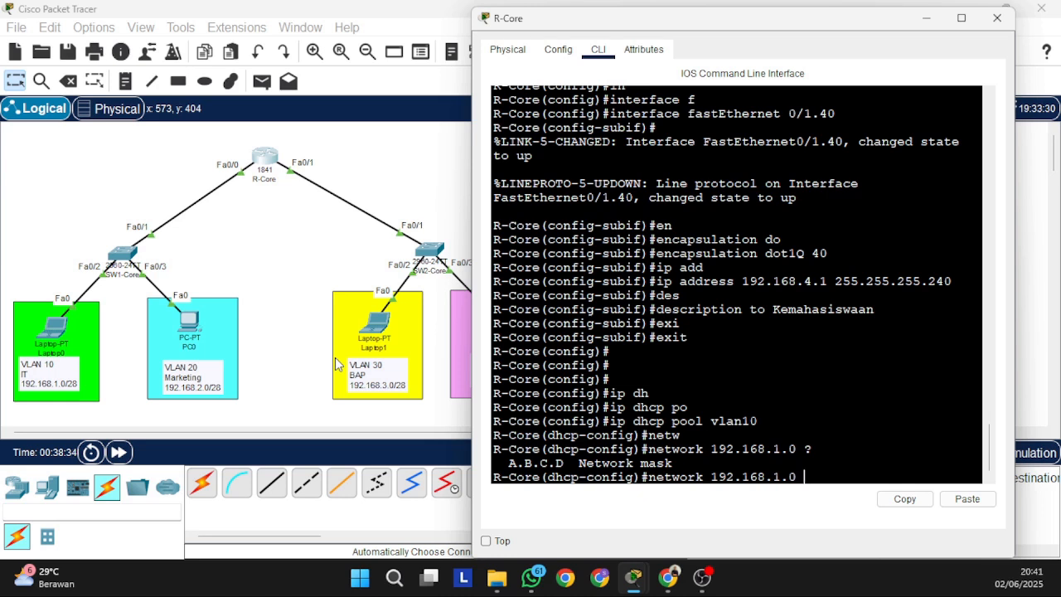
{"action": "type", "text": "255.255.255.240"}
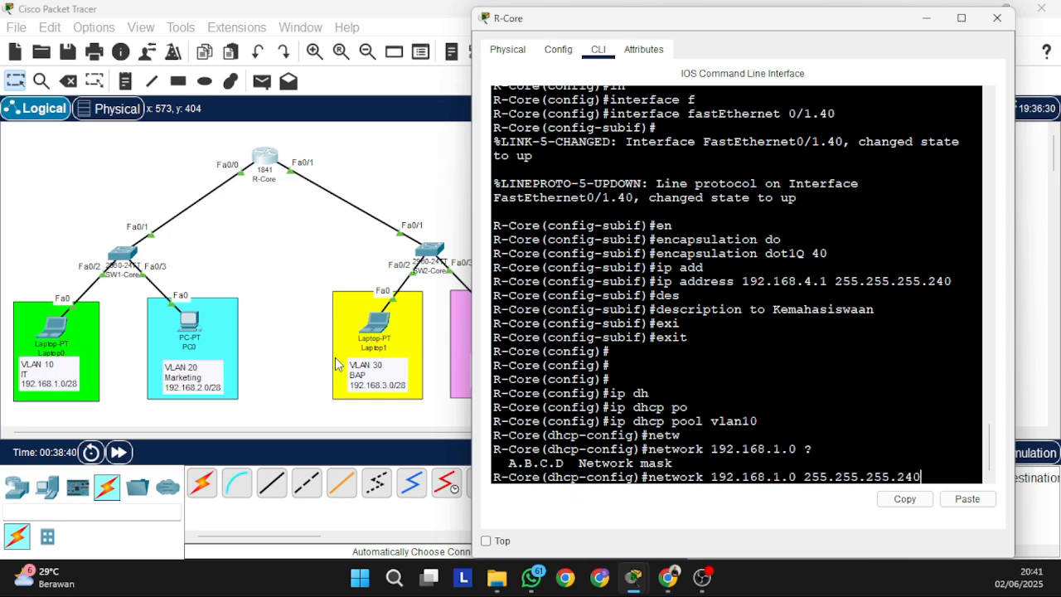
{"action": "key", "text": "Return"}
- Set the default router of the DHCP pool vlan10 to 192.168.1.1
{"action": "type", "text": "de"}
{"action": "key", "text": "Tab"}
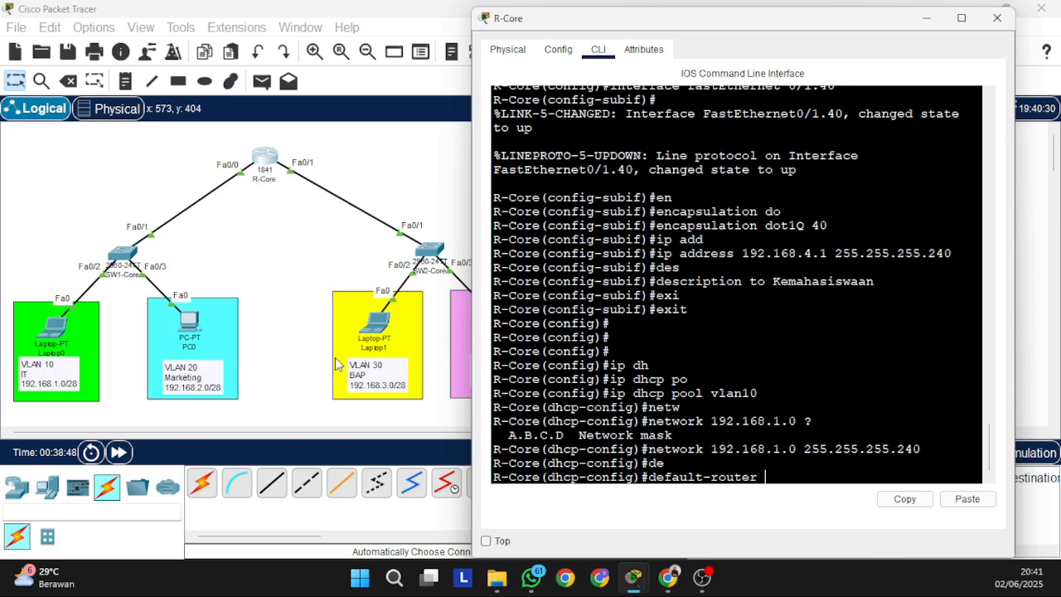
{"action": "type", "text": "192.168.1.1"}
{"action": "key", "text": "Return"}
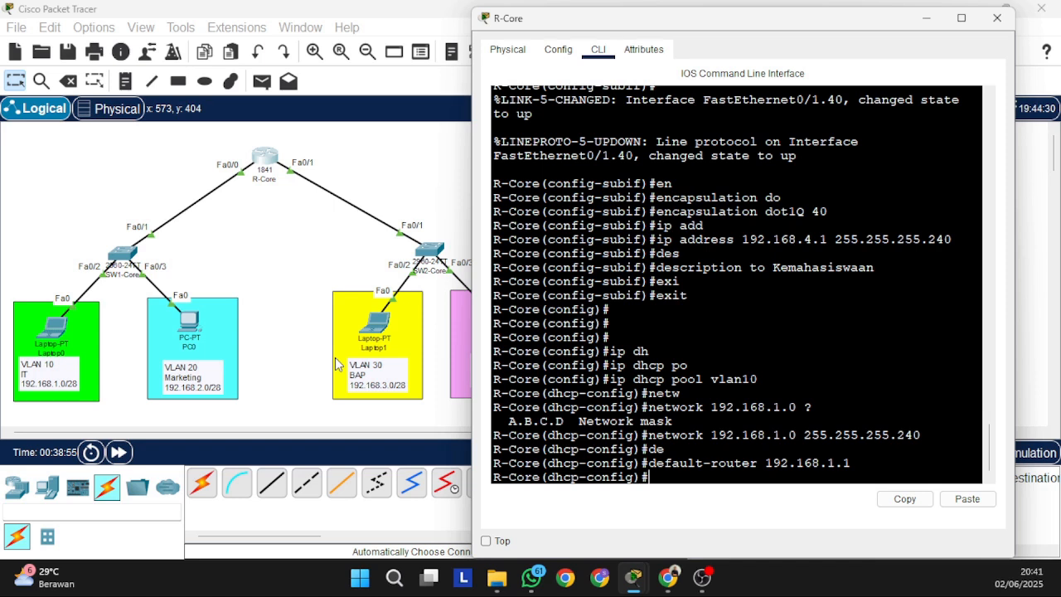
- Set the DNS server of the DHCP pool vlan10 to 1.1.1.1 and exit the pool configuration
{"action": "type", "text": "dn"}
{"action": "key", "text": "Tab"}
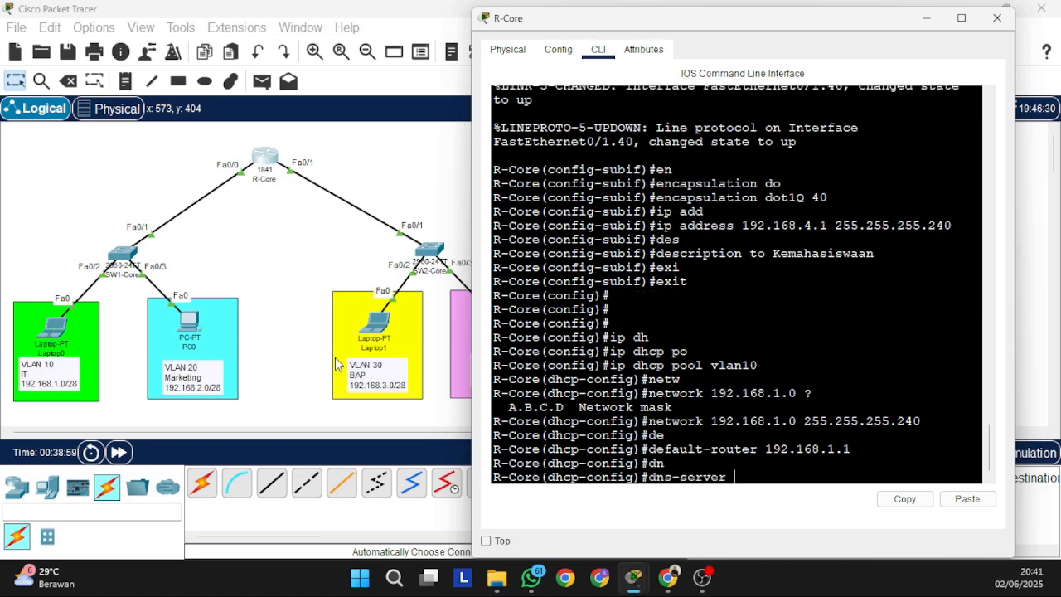
{"action": "type", "text": "1.1.1.1"}
{"action": "key", "text": "Return"}
{"action": "type", "text": "exi"}
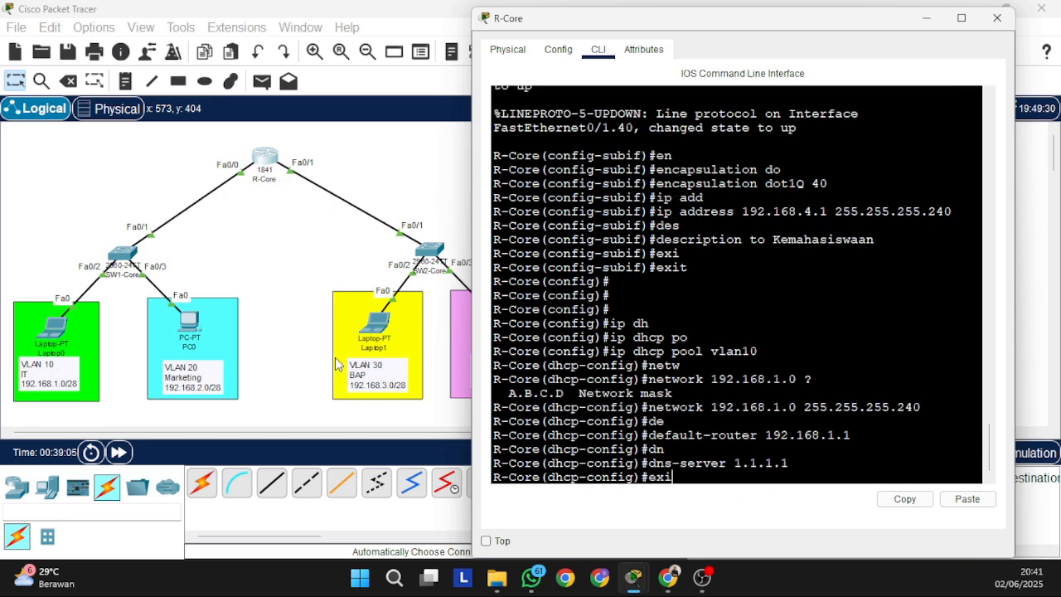
{"action": "key", "text": "Tab"}
{"action": "key", "text": "Return"}
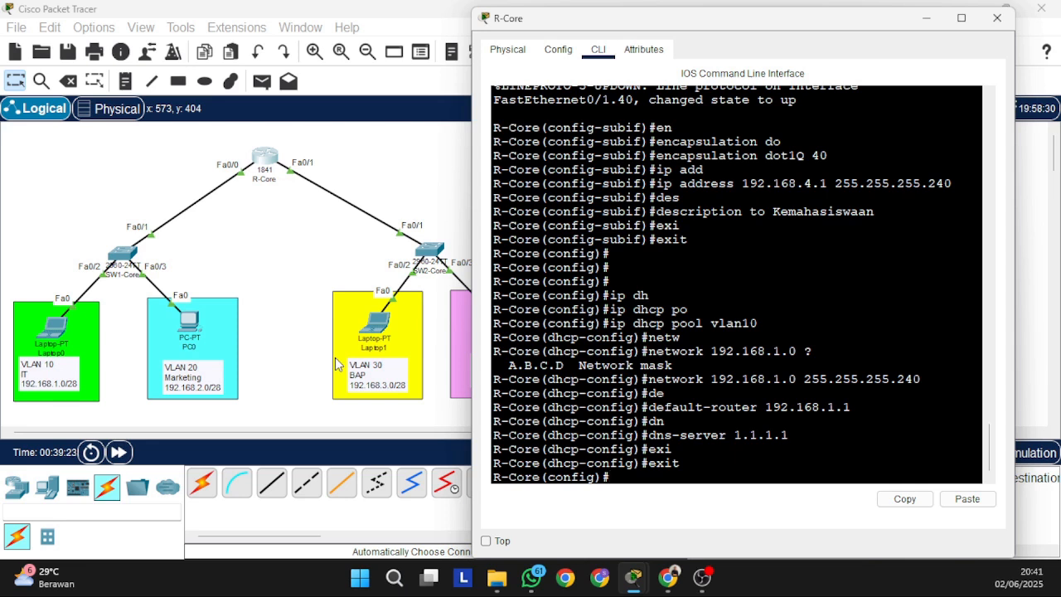
- Create a DHCP pool named vlan20 on R-Core and enter its configuration
{"action": "type", "text": "ip dh"}
{"action": "key", "text": "Tab"}
{"action": "type", "text": "po"}
{"action": "key", "text": "Tab"}
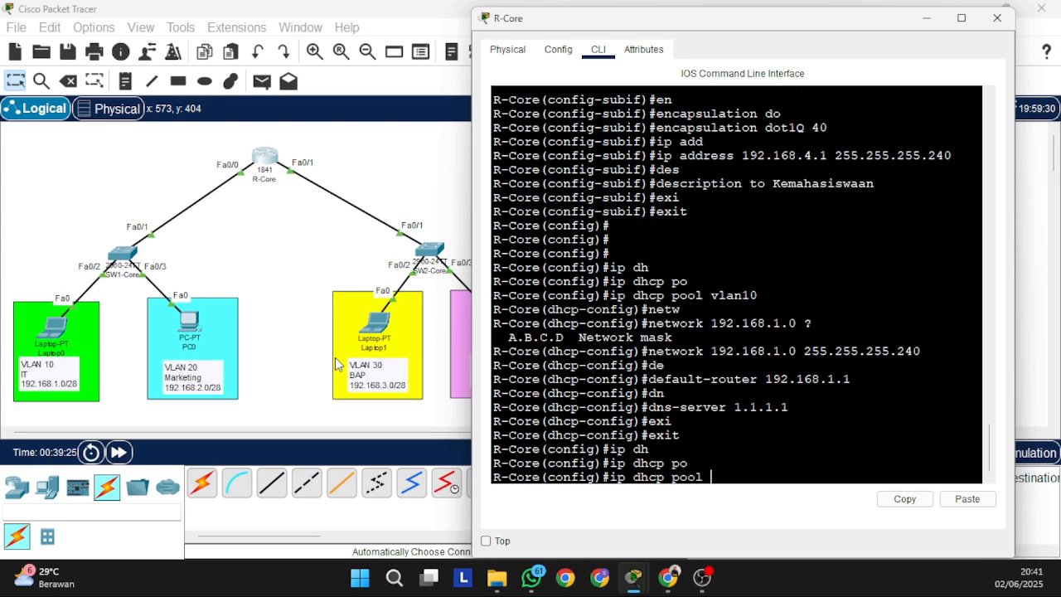
{"action": "type", "text": "vlan20"}
{"action": "key", "text": "Return"}
- Define network 192.168.2.0 with mask 255.255.255.240 for the DHCP pool vlan20
{"action": "type", "text": "netw"}
{"action": "key", "text": "Tab"}
{"action": "type", "text": "1"}
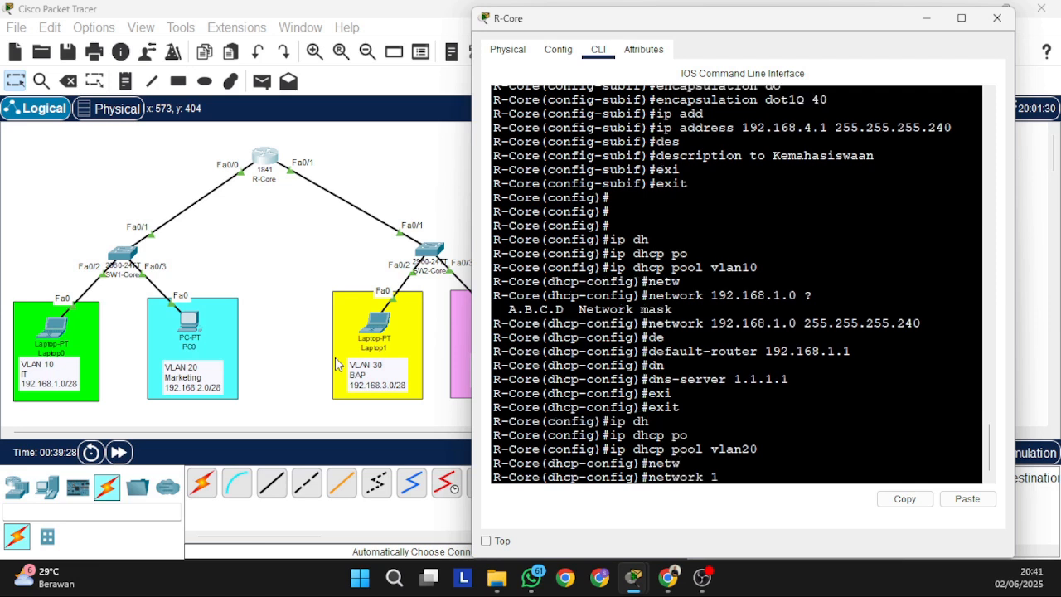
{"action": "type", "text": "92.168.1.0 255."}
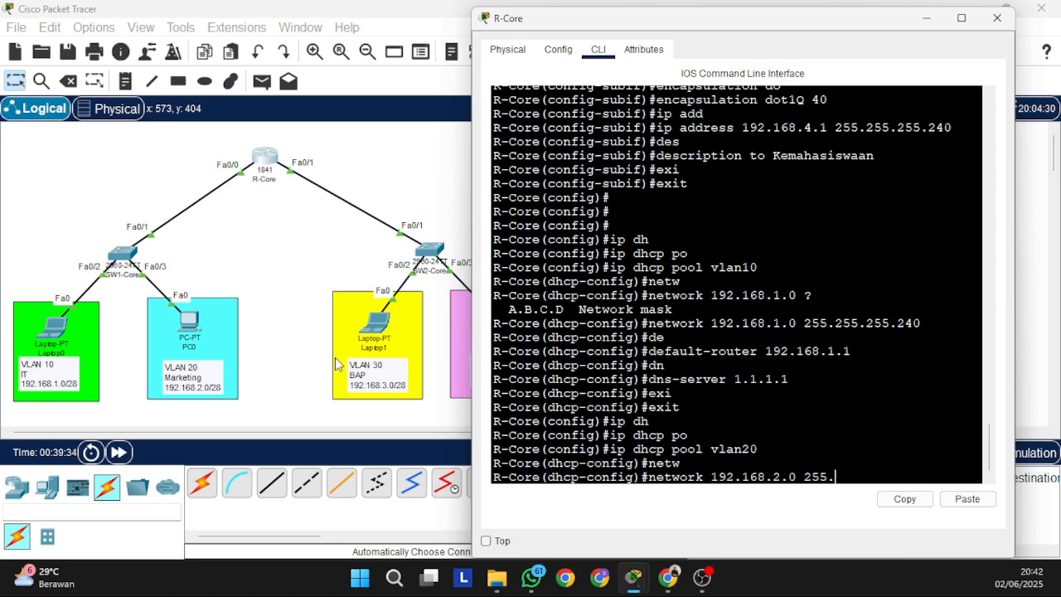
{"action": "type", "text": "255.255.240"}
{"action": "key", "text": "BackSpace"}
{"action": "key", "text": "BackSpace"}
{"action": "type", "text": "40"}
{"action": "key", "text": "Return"}
- Set the default router of the DHCP pool vlan20 to 192.168.2.1
{"action": "type", "text": "de"}
{"action": "key", "text": "Tab"}
{"action": "type", "text": "19"}
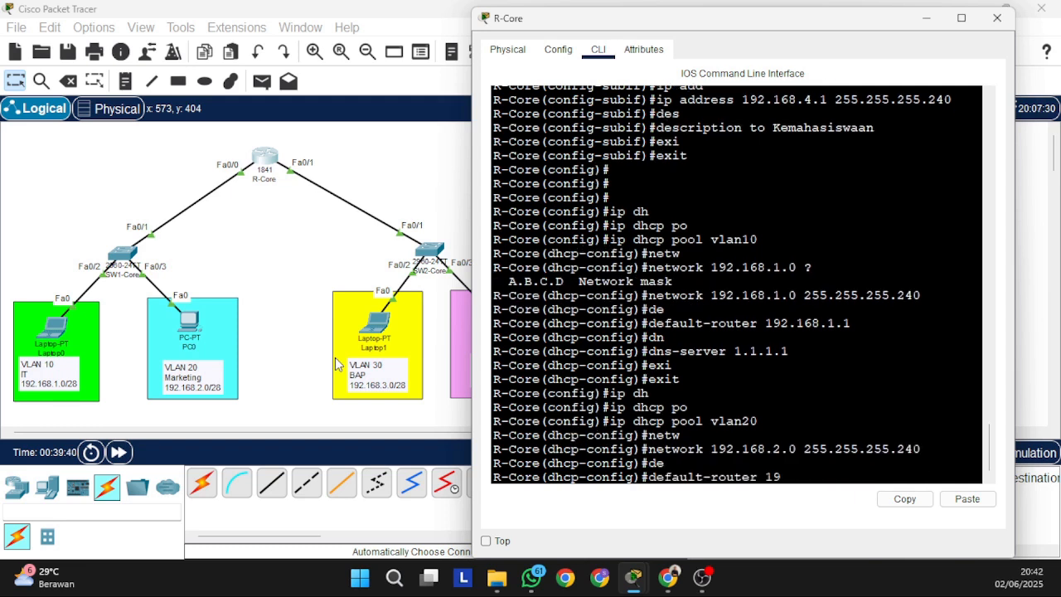
{"action": "type", "text": "2.168.2.1"}
{"action": "key", "text": "Return"}
{"action": "key", "text": "Return"}
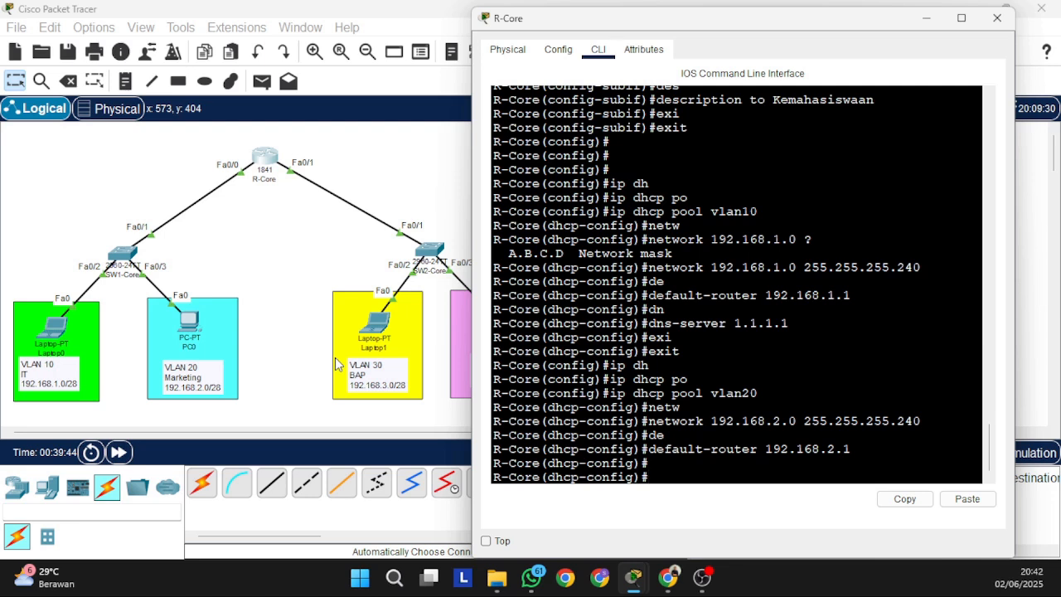
- Set the DNS server of the DHCP pool vlan20 to 1.1.1.1 and exit the pool configuration
{"action": "type", "text": "dm"}
{"action": "key", "text": "Return"}
{"action": "type", "text": "dn"}
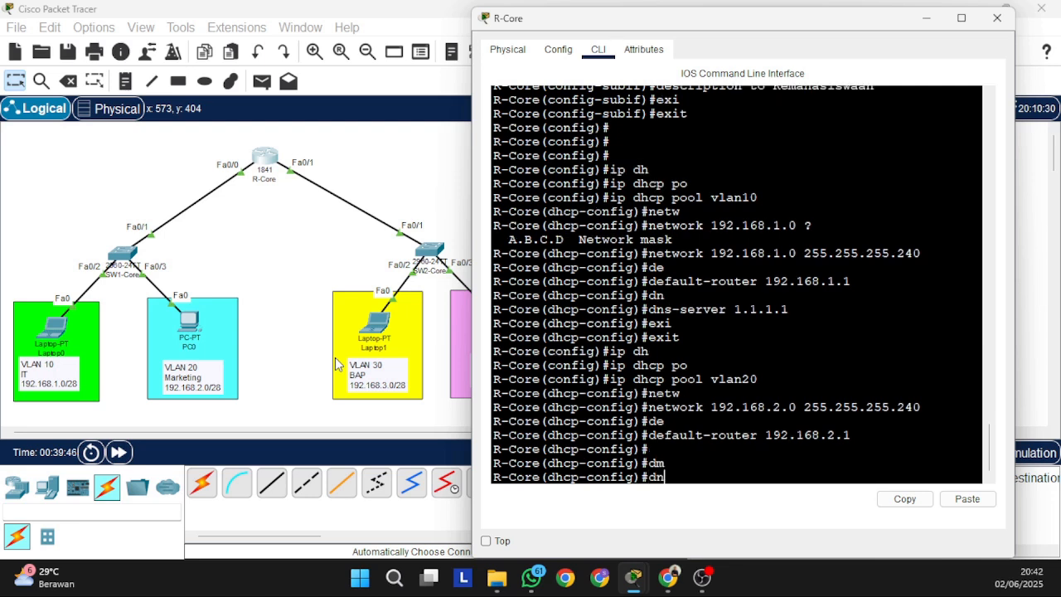
{"action": "key", "text": "Tab"}
{"action": "type", "text": "1.1.1"}
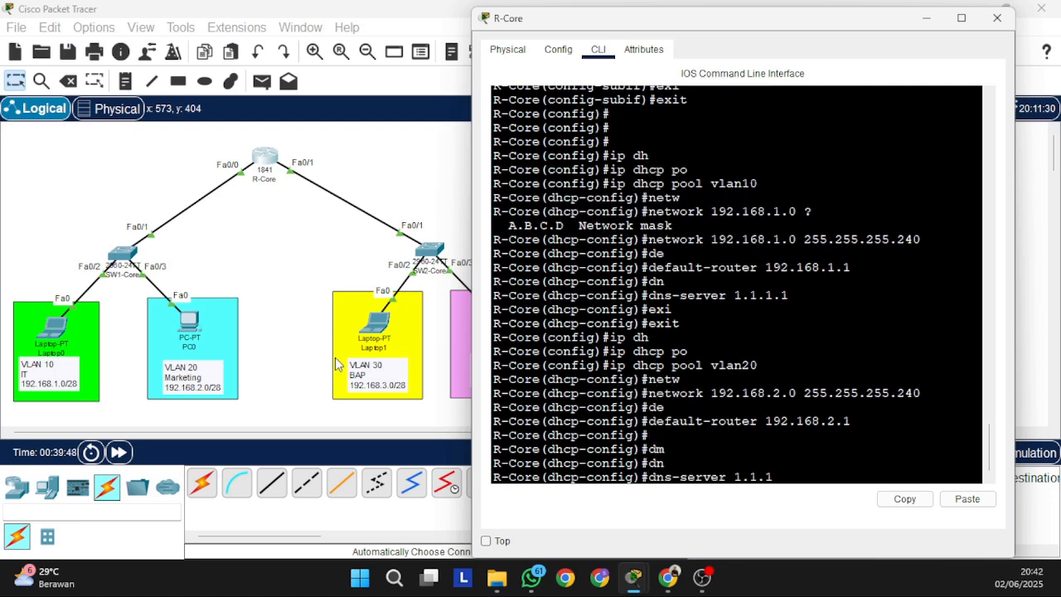
{"action": "type", "text": ".1"}
{"action": "key", "text": "Return"}
{"action": "type", "text": "exii"}
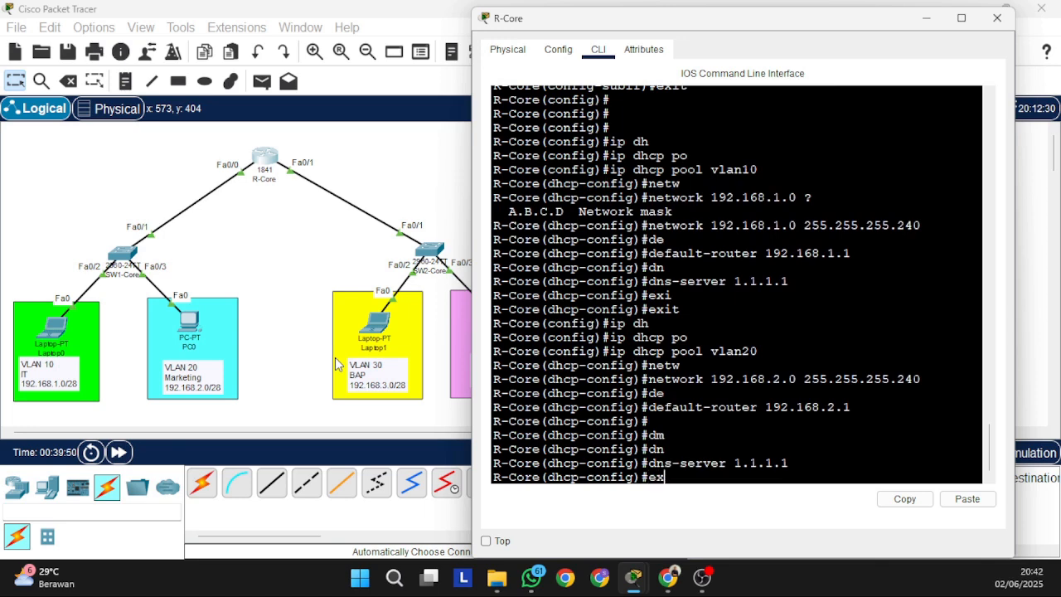
{"action": "key", "text": "Tab"}
{"action": "key", "text": "BackSpace"}
{"action": "key", "text": "Tab"}
{"action": "key", "text": "Return"}
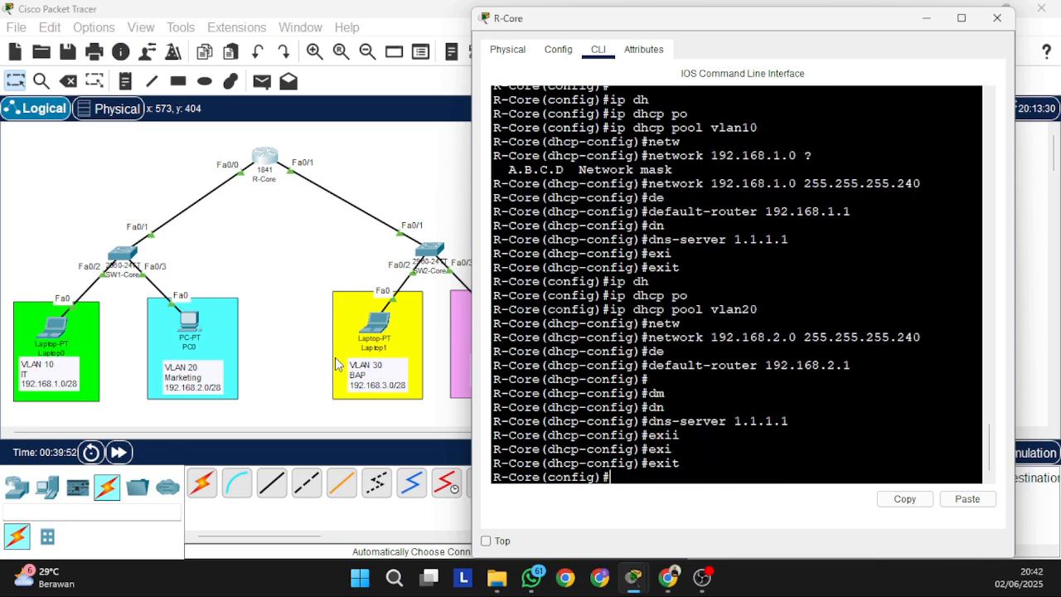
- Create a DHCP pool named vlan30 on R-Core and enter its configuration
{"action": "type", "text": "ip dh"}
{"action": "key", "text": "Tab"}
{"action": "type", "text": "po"}
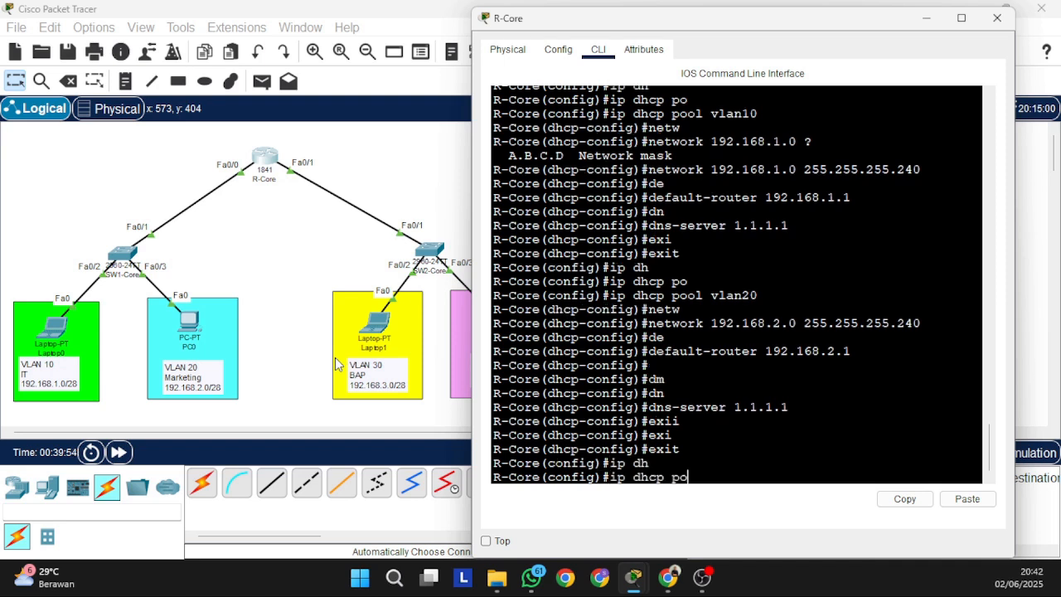
{"action": "key", "text": "Tab"}
{"action": "type", "text": "vlan30"}
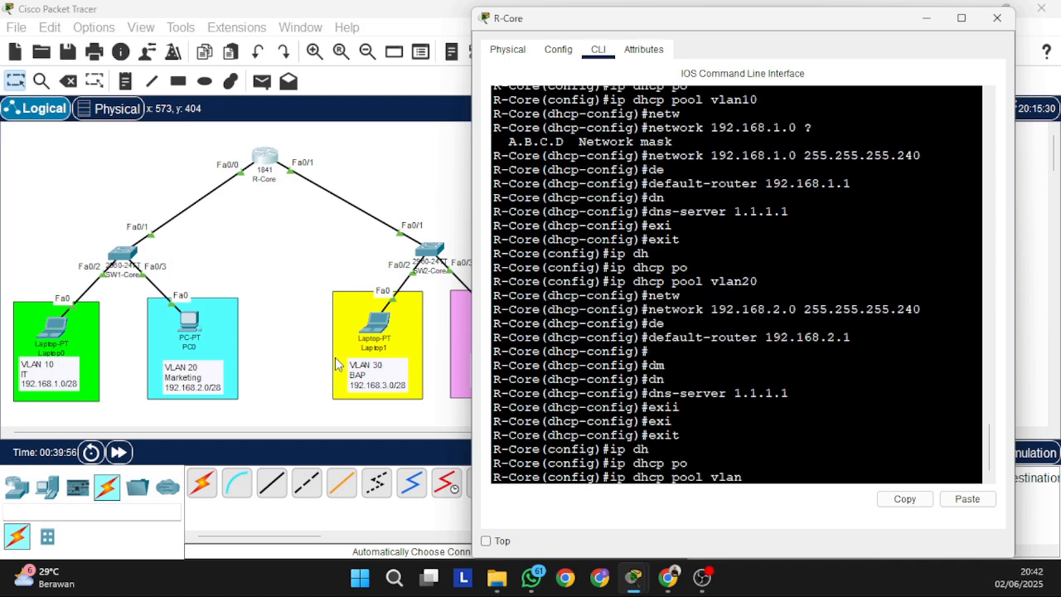
{"action": "key", "text": "Return"}
{"action": "key", "text": "Return"}
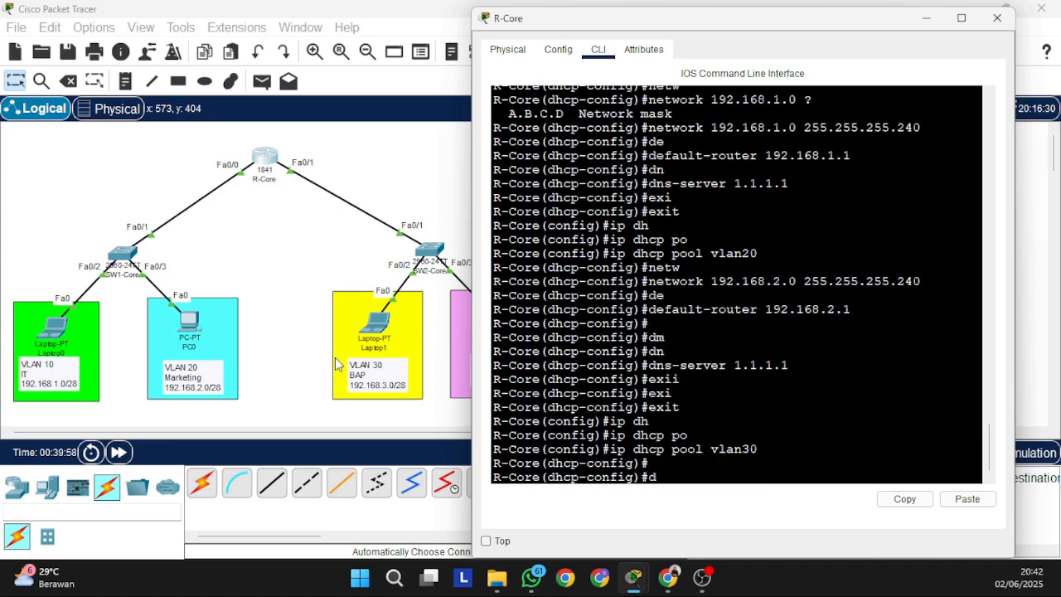
- Define network 192.168.3.0 with mask 255.255.255.240 for the DHCP pool vlan30
{"action": "type", "text": "netw"}
{"action": "key", "text": "Tab"}
{"action": "type", "text": "1"}
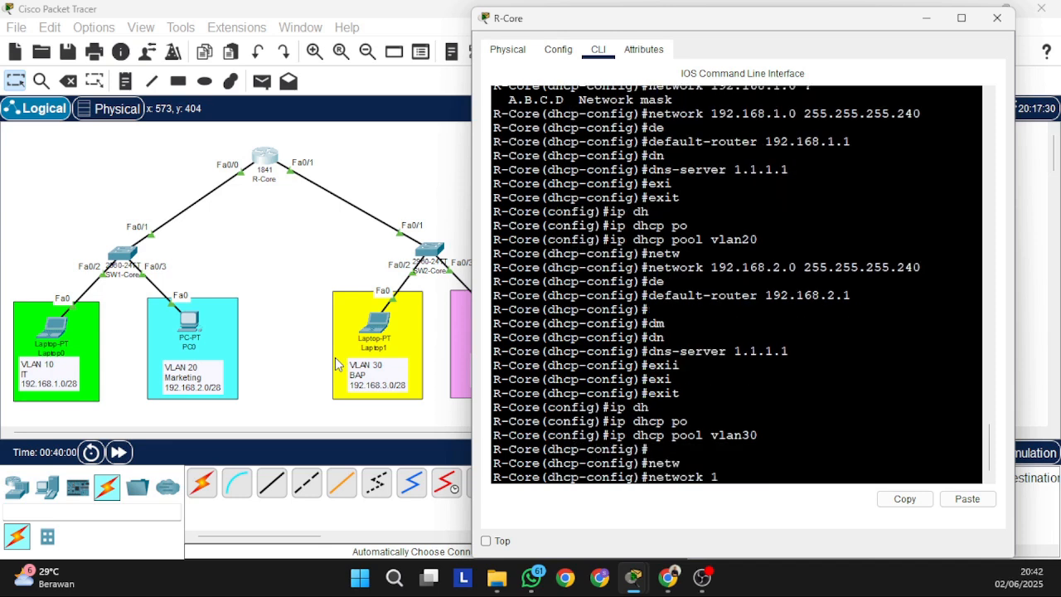
{"action": "type", "text": "92.168.3.0 255.255.25"}
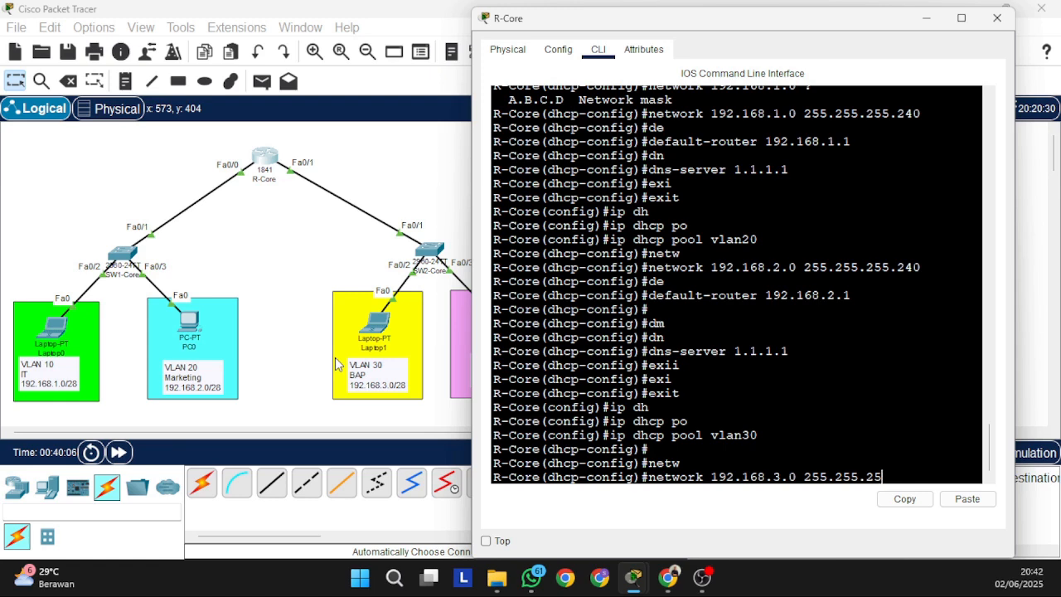
{"action": "type", "text": "5.2440"}
{"action": "key", "text": "BackSpace"}
{"action": "key", "text": "BackSpace"}
{"action": "type", "text": "0"}
{"action": "key", "text": "Return"}
- Set the default router of the DHCP pool vlan30 to 192.168.3.1
{"action": "type", "text": "de"}
{"action": "key", "text": "Tab"}
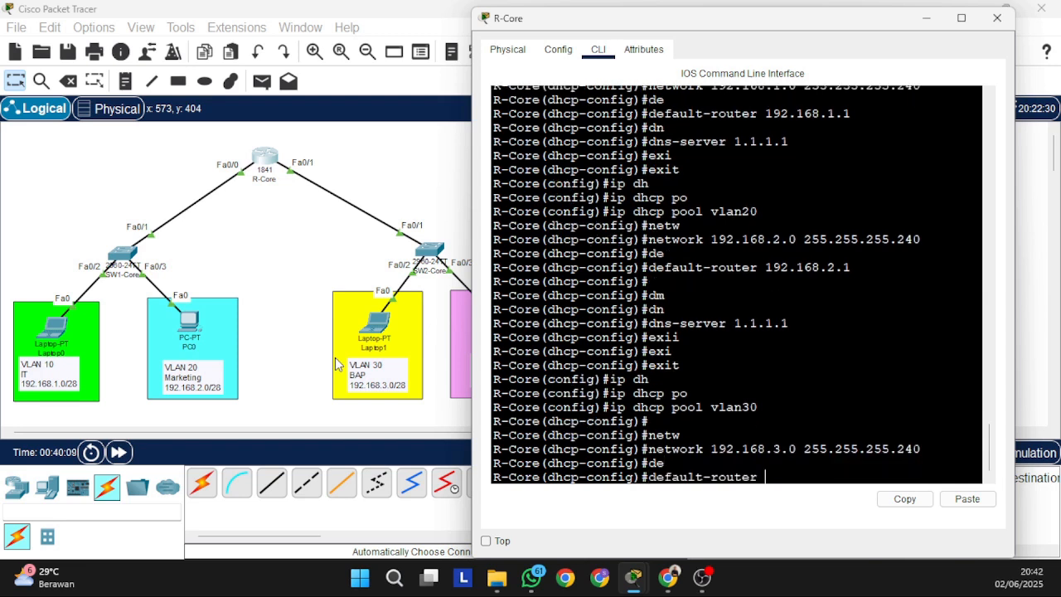
{"action": "type", "text": "192.1"}
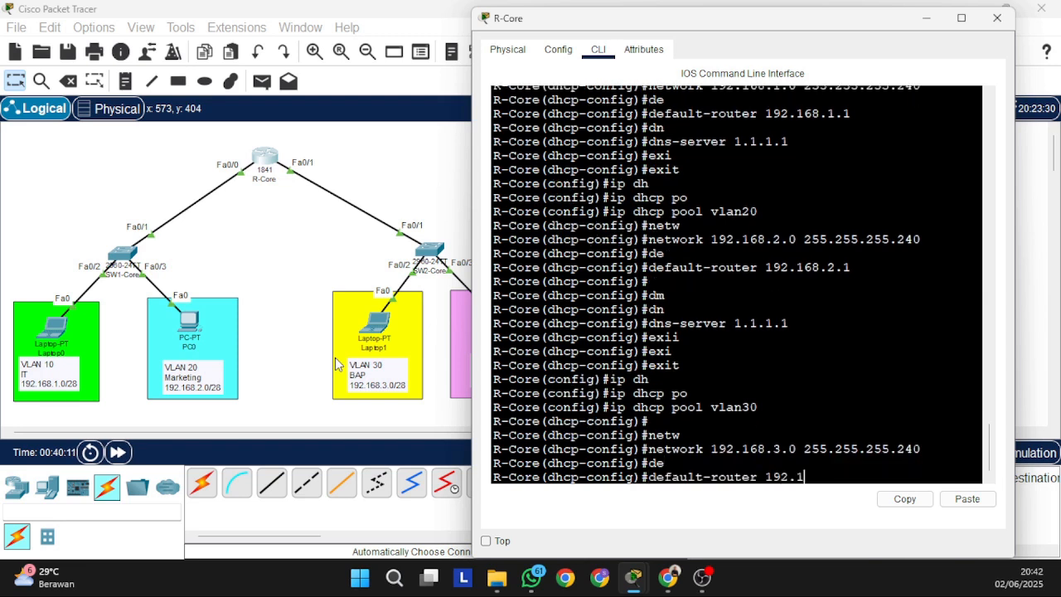
{"action": "type", "text": "68.3."}
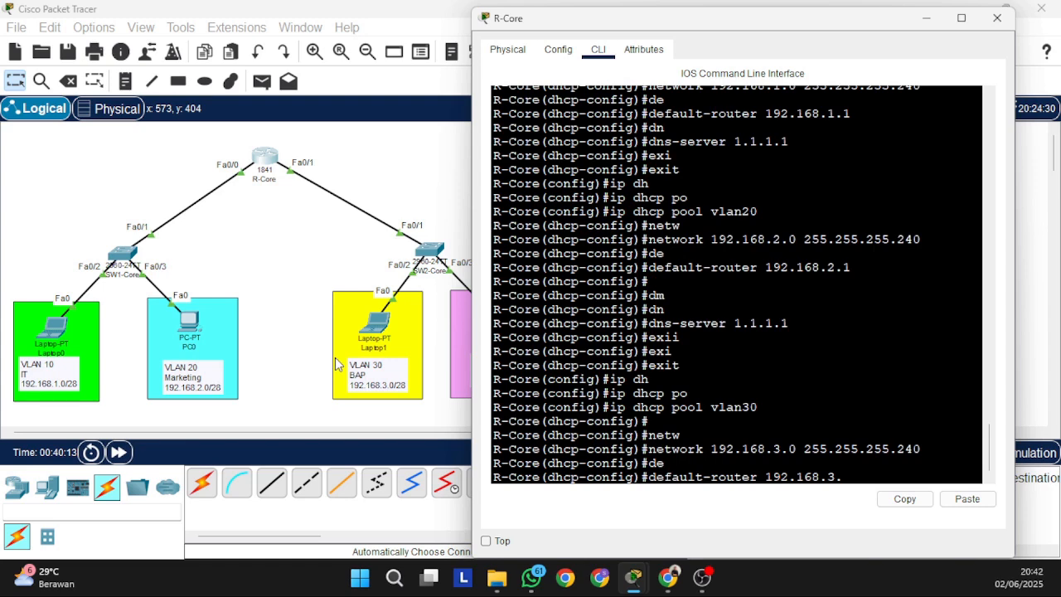
{"action": "type", "text": "1"}
{"action": "key", "text": "Return"}
- Set the DNS server of the DHCP pool vlan30 to 8.8.8.8 and exit the pool configuration
{"action": "type", "text": "dn"}
{"action": "key", "text": "Tab"}
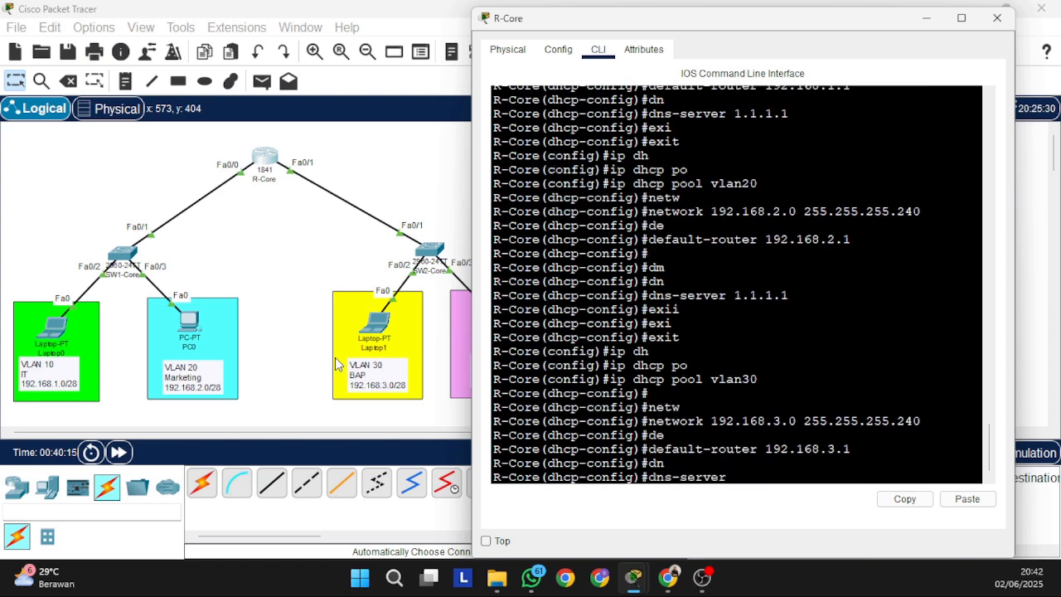
{"action": "type", "text": "8.8.8.8"}
{"action": "key", "text": "Return"}
{"action": "type", "text": "ex"}
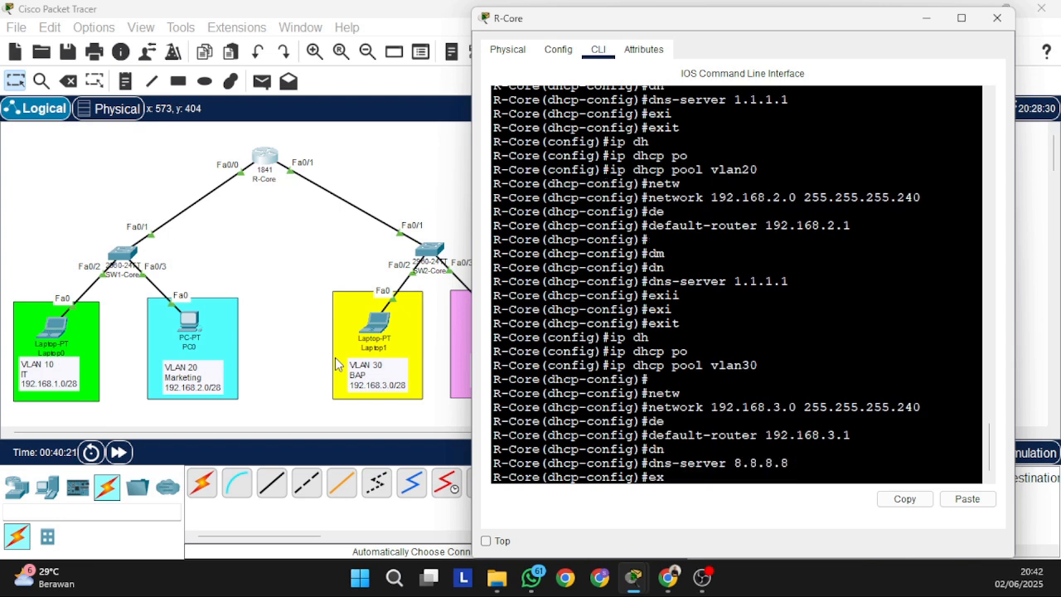
{"action": "type", "text": "i"}
{"action": "key", "text": "Tab"}
{"action": "key", "text": "Return"}
- Create a DHCP pool named vlan40 on R-Core and enter its configuration
{"action": "type", "text": "ip d"}
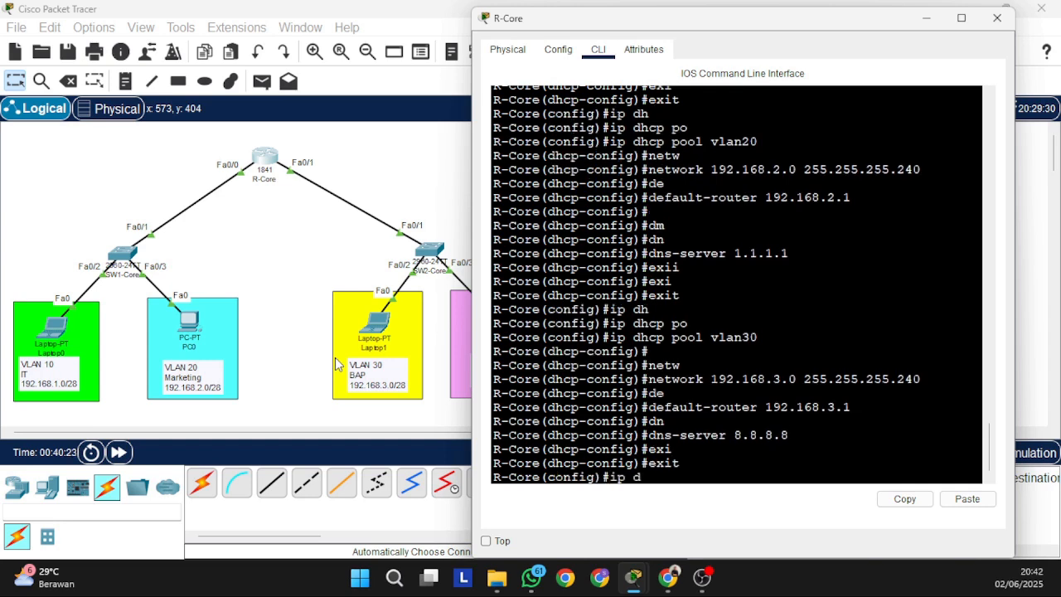
{"action": "type", "text": "h"}
{"action": "key", "text": "Tab"}
{"action": "type", "text": "po"}
{"action": "key", "text": "Tab"}
{"action": "type", "text": "vlan"}
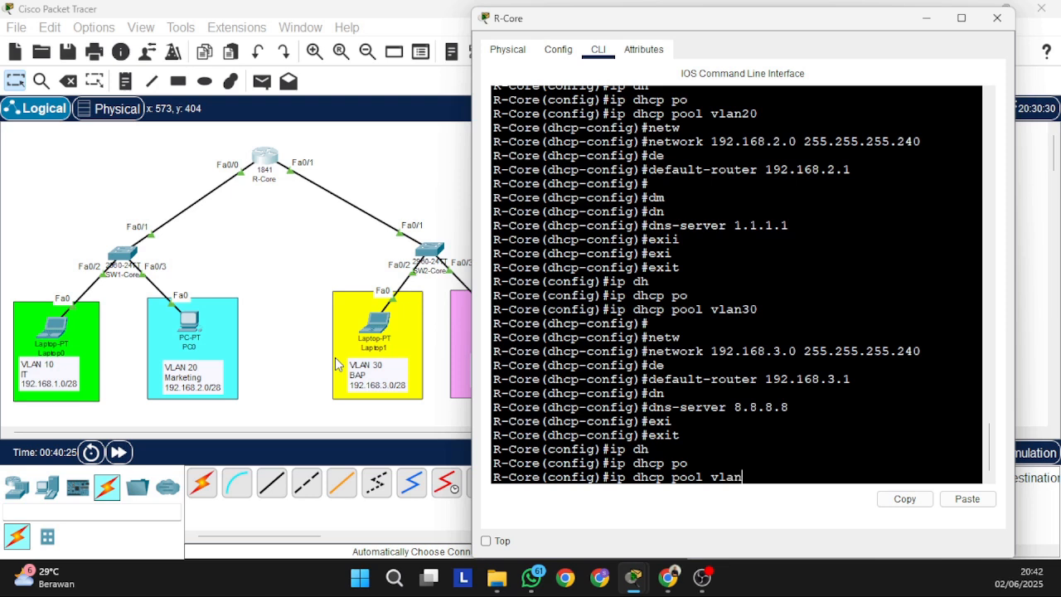
{"action": "type", "text": "40"}
{"action": "key", "text": "Return"}
- Define network 192.168.4.0 with mask 255.255.255.240 for the DHCP pool vlan40
{"action": "type", "text": "nnet"}
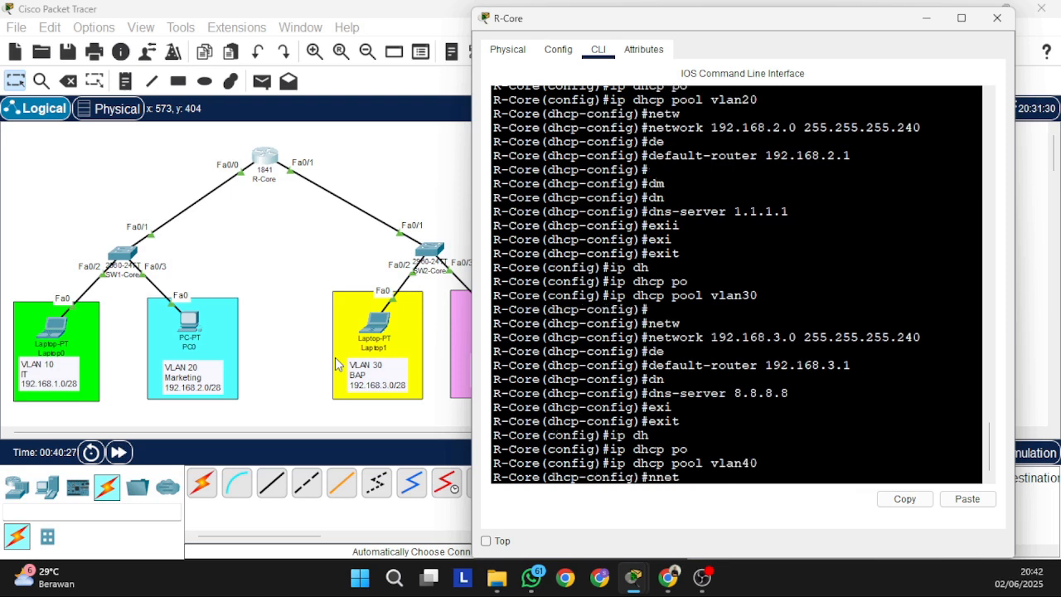
{"action": "key", "text": "BackSpace"}
{"action": "key", "text": "BackSpace"}
{"action": "key", "text": "BackSpace"}
{"action": "type", "text": "etw"}
{"action": "key", "text": "Tab"}
{"action": "type", "text": "192."}
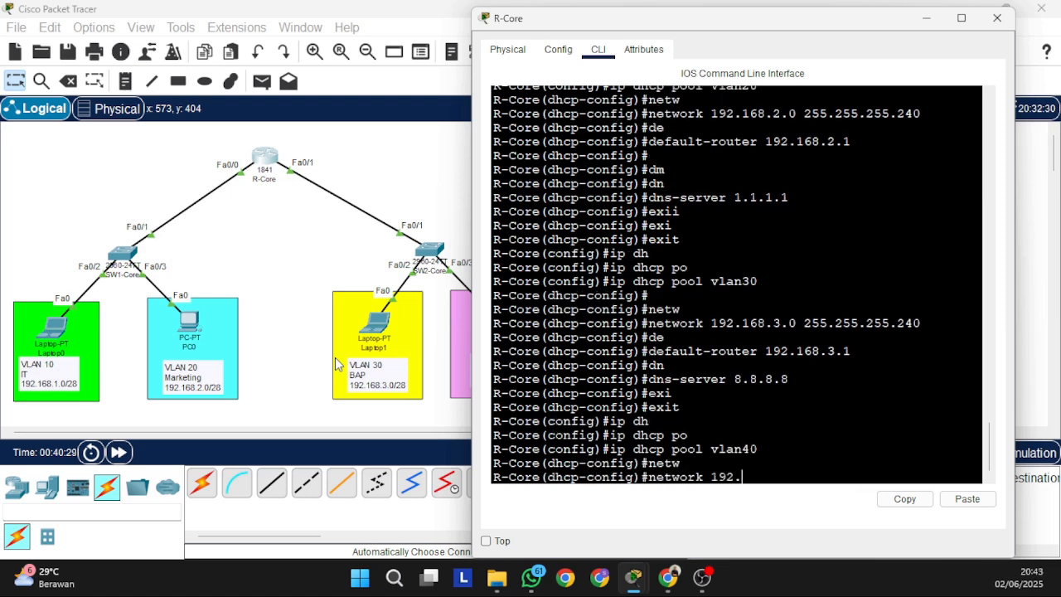
{"action": "type", "text": "168.4.0 255.255.255.240"}
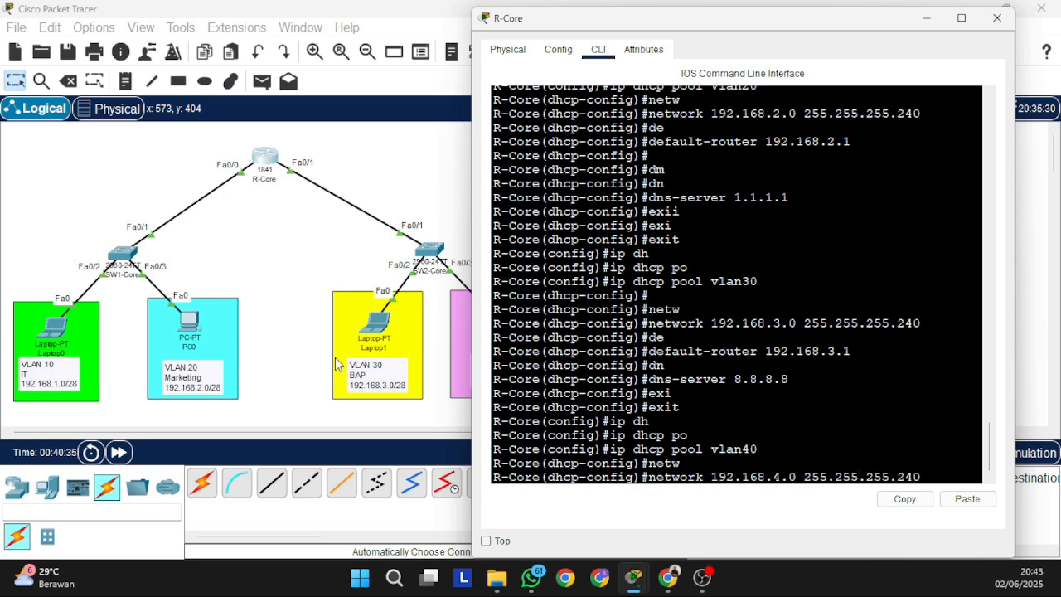
{"action": "key", "text": "Return"}
- Set the default router of the DHCP pool vlan40 to 192.168.4.1
{"action": "type", "text": "d"}
{"action": "type", "text": "e"}
{"action": "key", "text": "Tab"}
{"action": "type", "text": "1"}
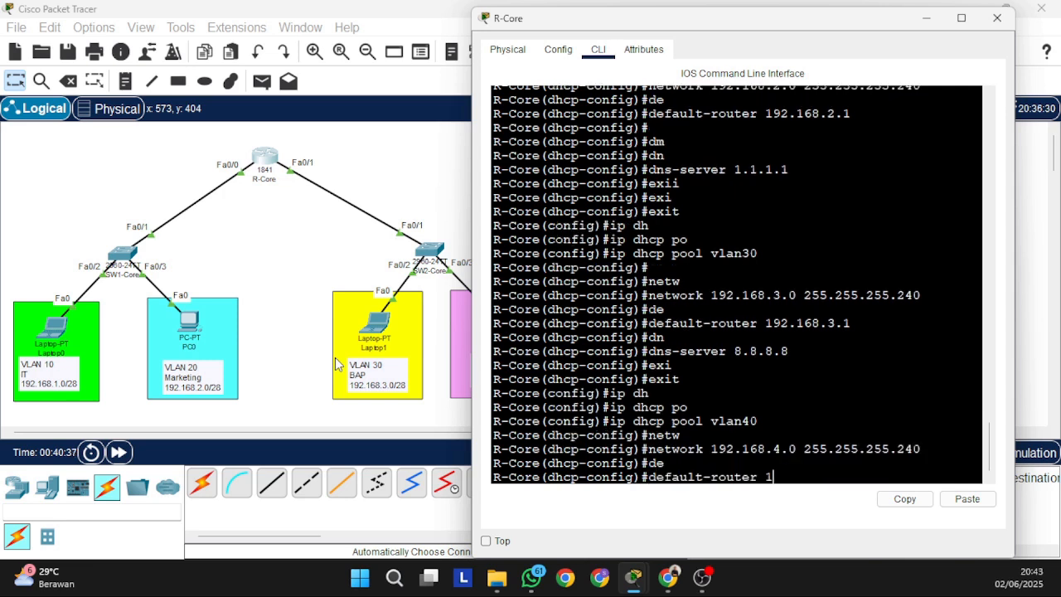
{"action": "type", "text": "92.168.4.1"}
{"action": "key", "text": "Return"}
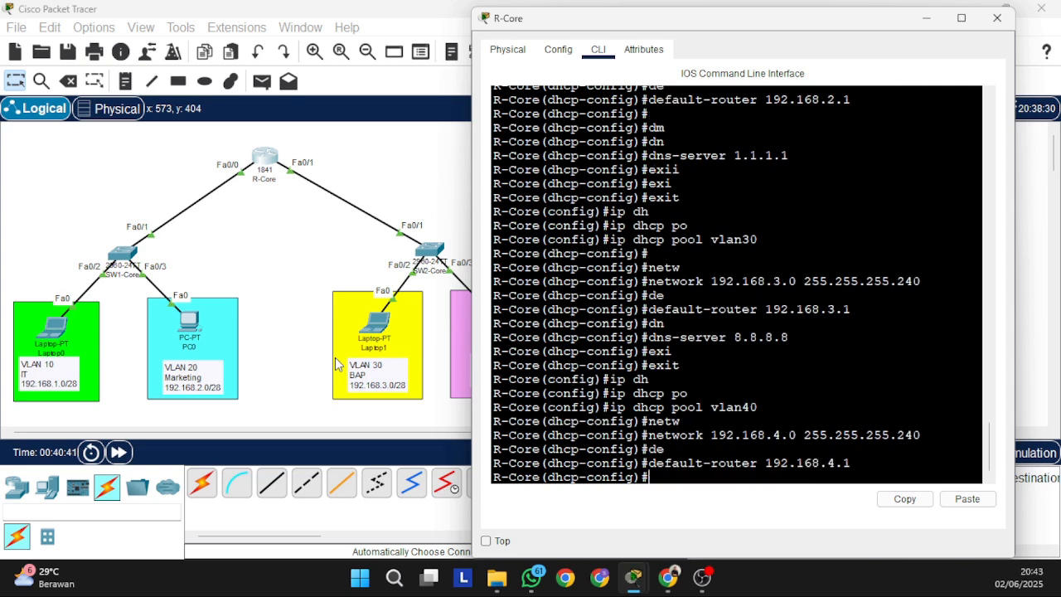
- Set the DNS server of the DHCP pool vlan40 to 8.8.8.8 and exit the pool configuration
{"action": "type", "text": "dnd"}
{"action": "key", "text": "Tab"}
{"action": "key", "text": "BackSpace"}
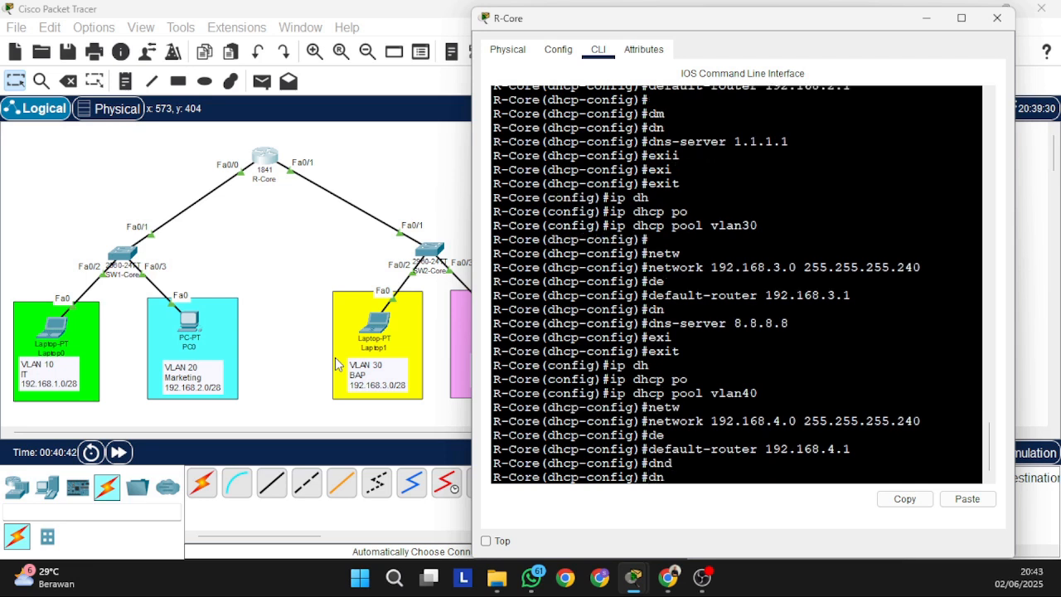
{"action": "key", "text": "Tab"}
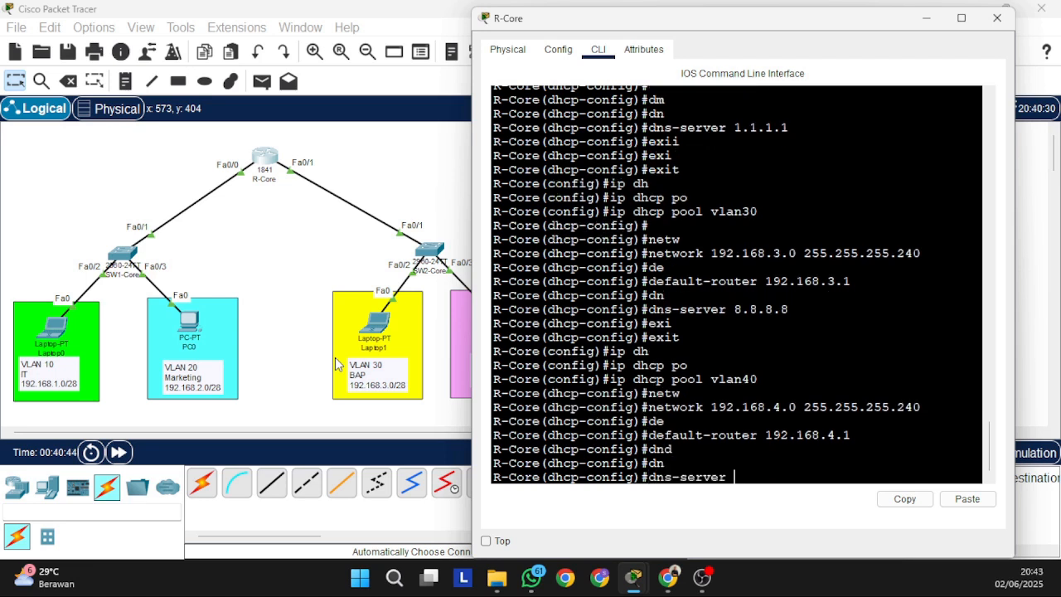
{"action": "type", "text": "8.8.8.8"}
{"action": "key", "text": "Return"}
{"action": "type", "text": "e(dhcp-config)#e"}
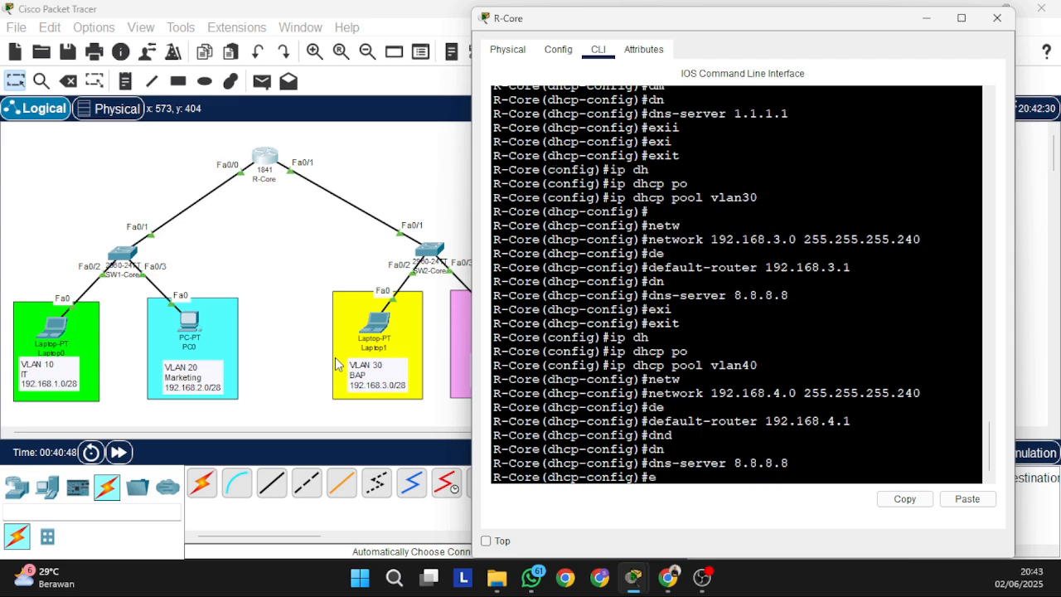
{"action": "type", "text": "xi"}
{"action": "key", "text": "Return"}
{"action": "type", "text": "exit"}
{"action": "key", "text": "Return"}
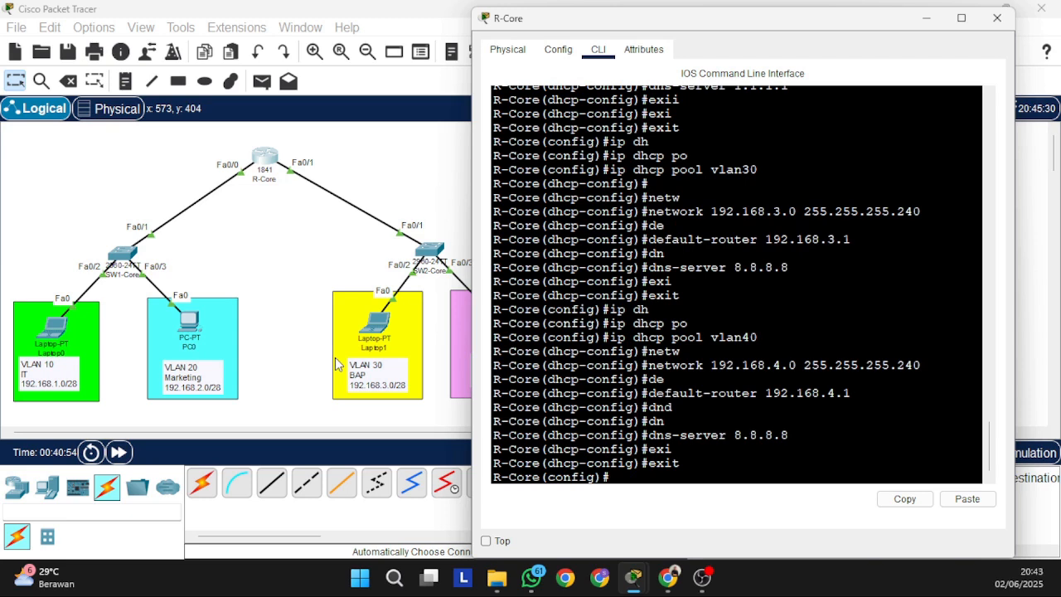
{"action": "key", "text": "Return"}
{"action": "key", "text": "Return"}
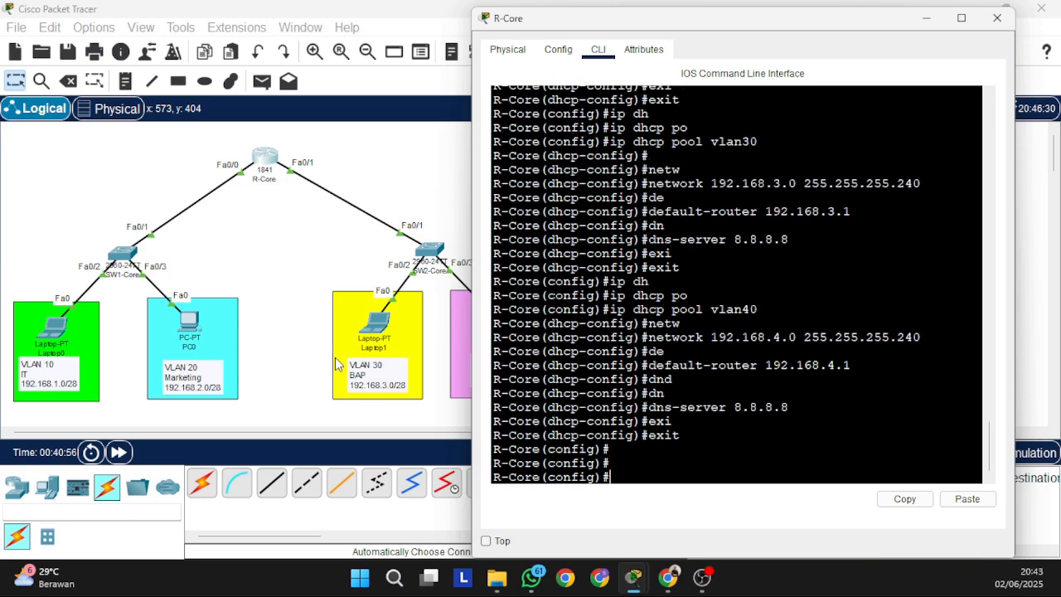
- Exclude the VLAN 10 gateway address 192.168.1.1 from DHCP assignment on R-Core
{"action": "type", "text": "ip dh"}
{"action": "key", "text": "Tab"}
{"action": "type", "text": "e"}
{"action": "key", "text": "Tab"}
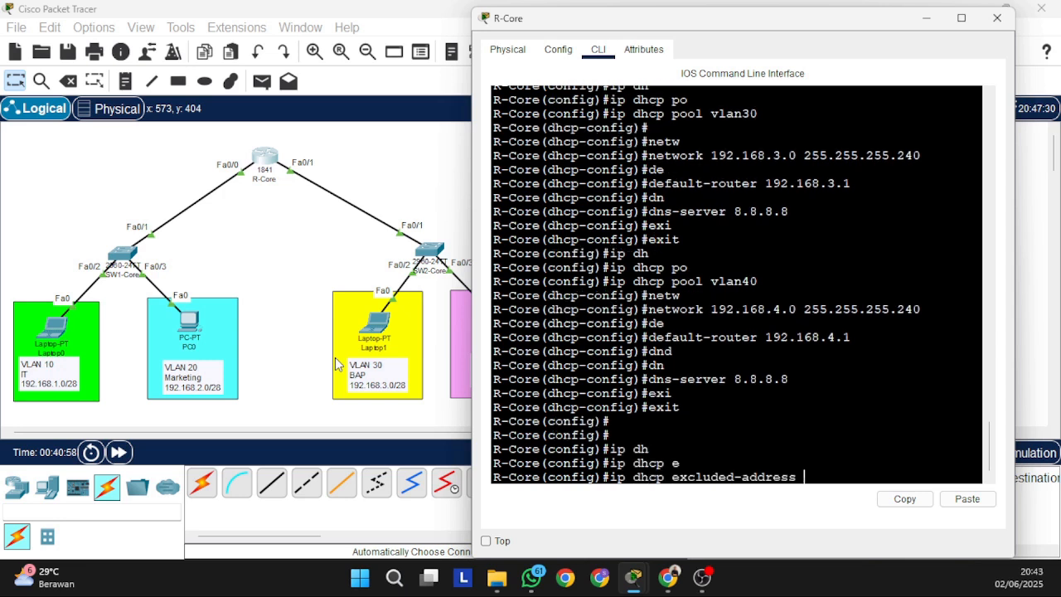
{"action": "type", "text": "192.168.1.1"}
{"action": "key", "text": "Return"}
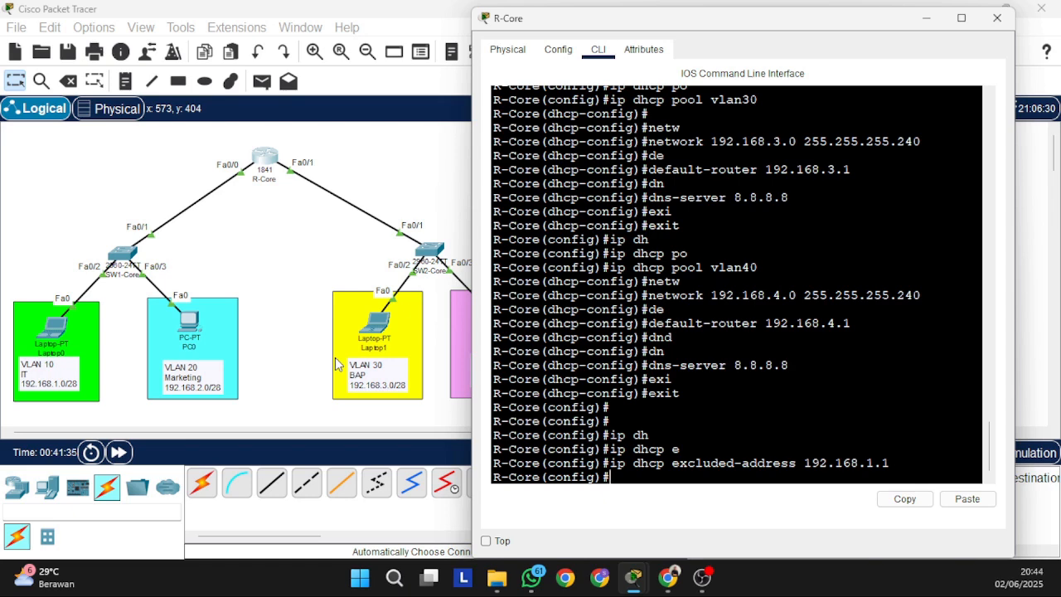
- Exclude the VLAN 20 gateway address 192.168.2.1 from DHCP assignment on R-Core
{"action": "key", "text": "Up"}
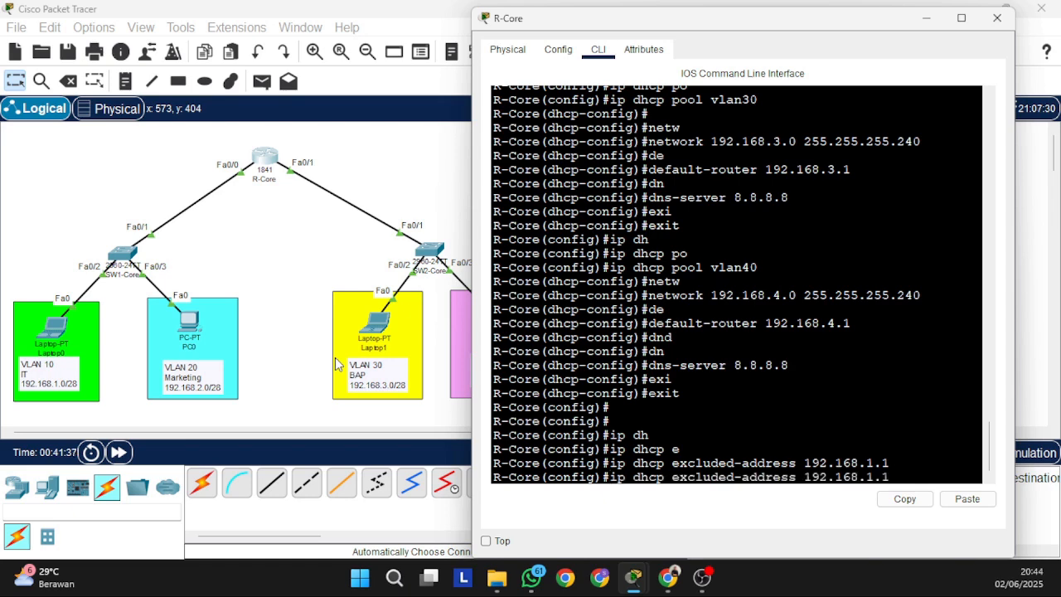
{"action": "key", "text": "BackSpace"}
{"action": "key", "text": "BackSpace"}
{"action": "type", "text": "2."}
{"action": "key", "text": "Return"}
- Exclude the VLAN 30 gateway address 192.168.3.1 from DHCP assignment on R-Core
{"action": "key", "text": "Up"}
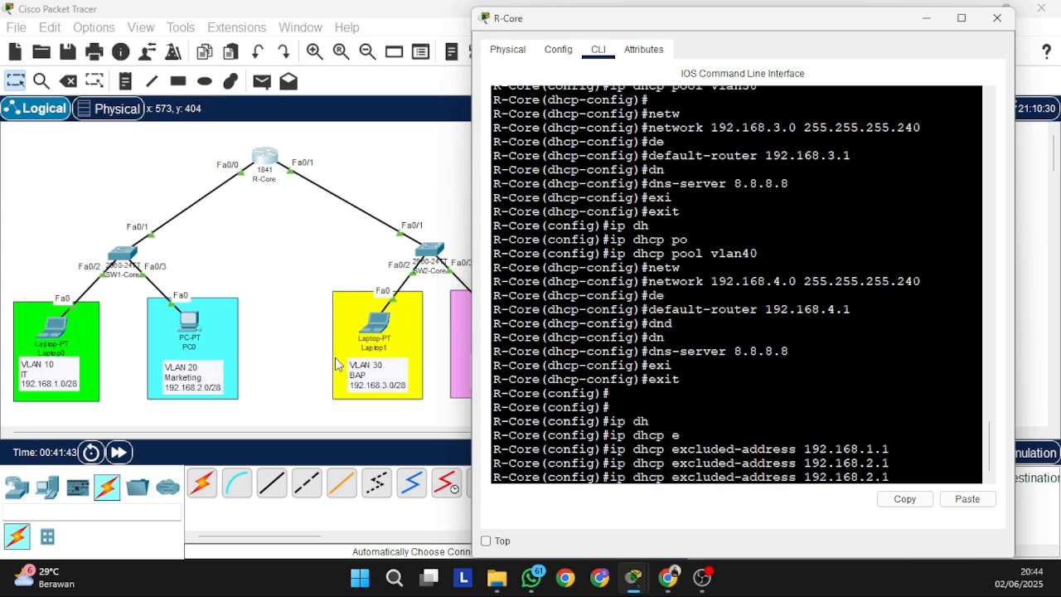
{"action": "key", "text": "BackSpace"}
{"action": "key", "text": "BackSpace"}
{"action": "key", "text": "BackSpace"}
{"action": "type", "text": "3.1"}
{"action": "key", "text": "Return"}
- Exclude the VLAN 40 gateway address 192.168.4.1 from DHCP assignment on R-Core
{"action": "key", "text": "Up"}
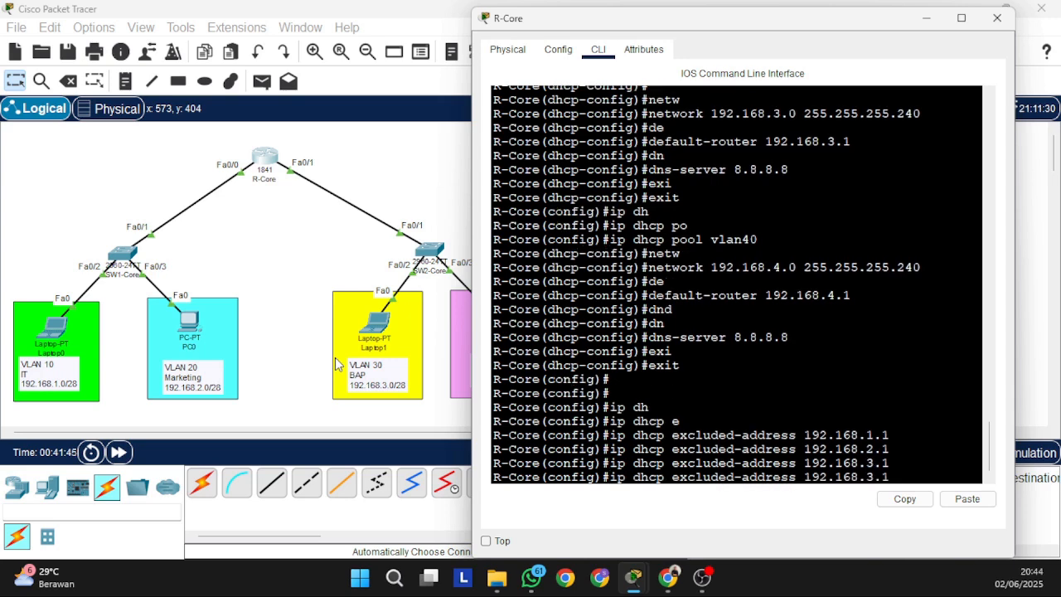
{"action": "key", "text": "Left"}
{"action": "key", "text": "Left"}
{"action": "key", "text": "BackSpace"}
{"action": "type", "text": "4"}
{"action": "key", "text": "Return"}
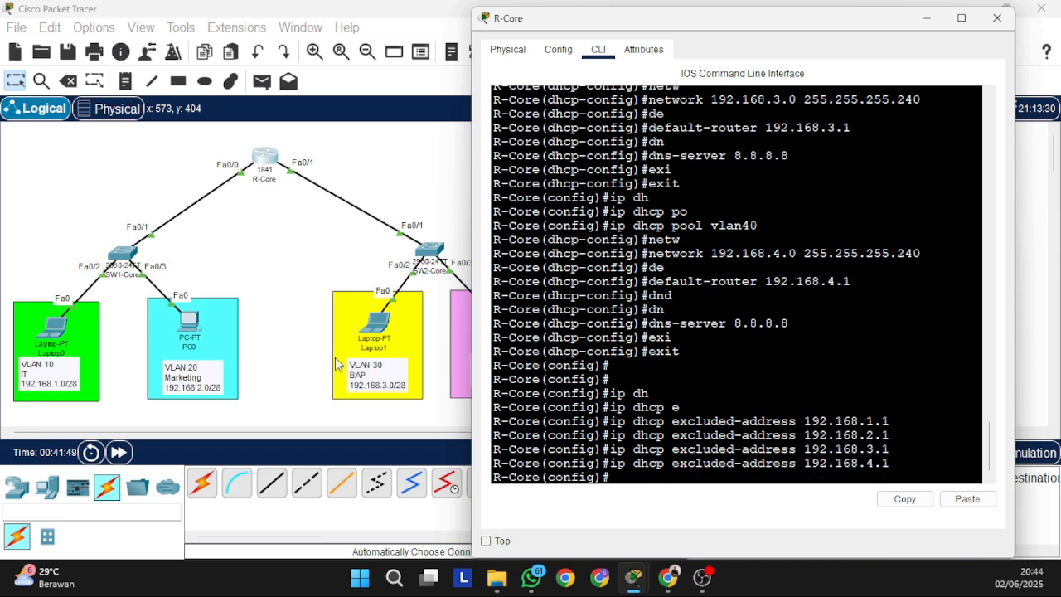
- Set Laptop0's FastEthernet0 IPv4 configuration to obtain its address through DHCP
{"action": "left_click", "coordinate": [334, 262]}
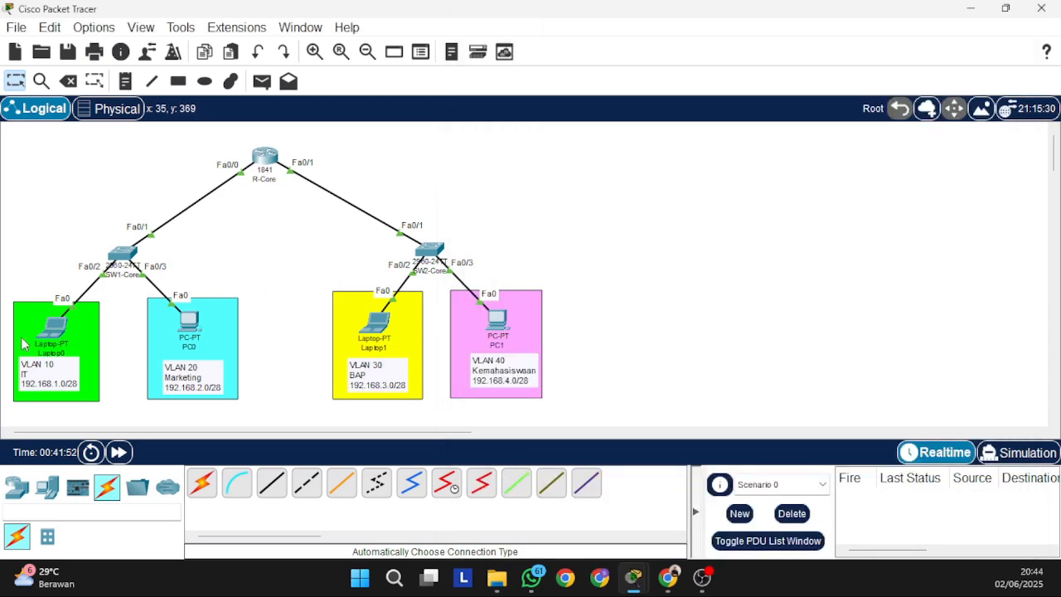
{"action": "left_click", "coordinate": [55, 328]}
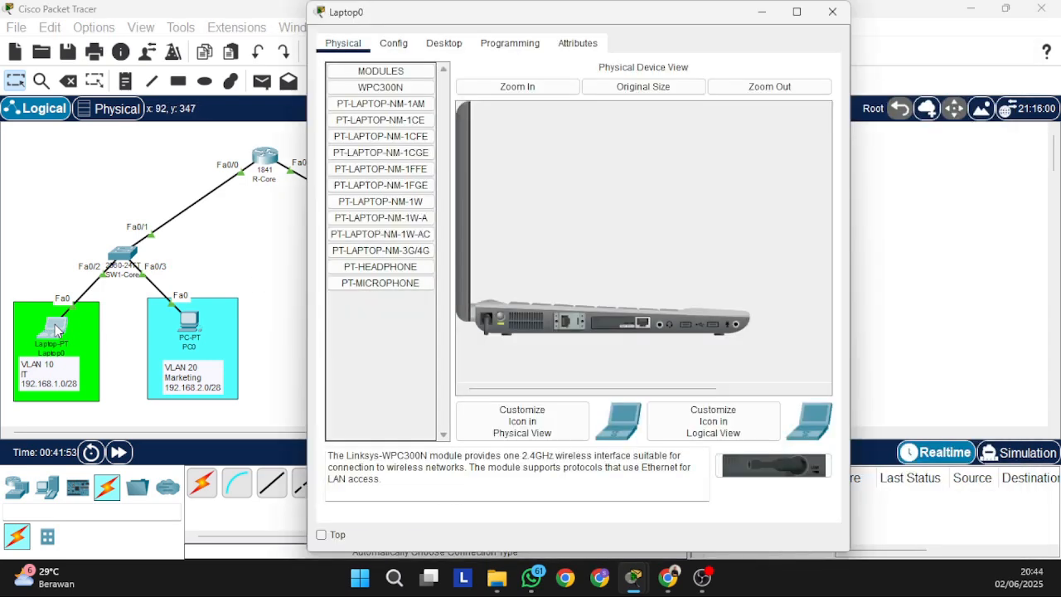
{"action": "left_click", "coordinate": [445, 44]}
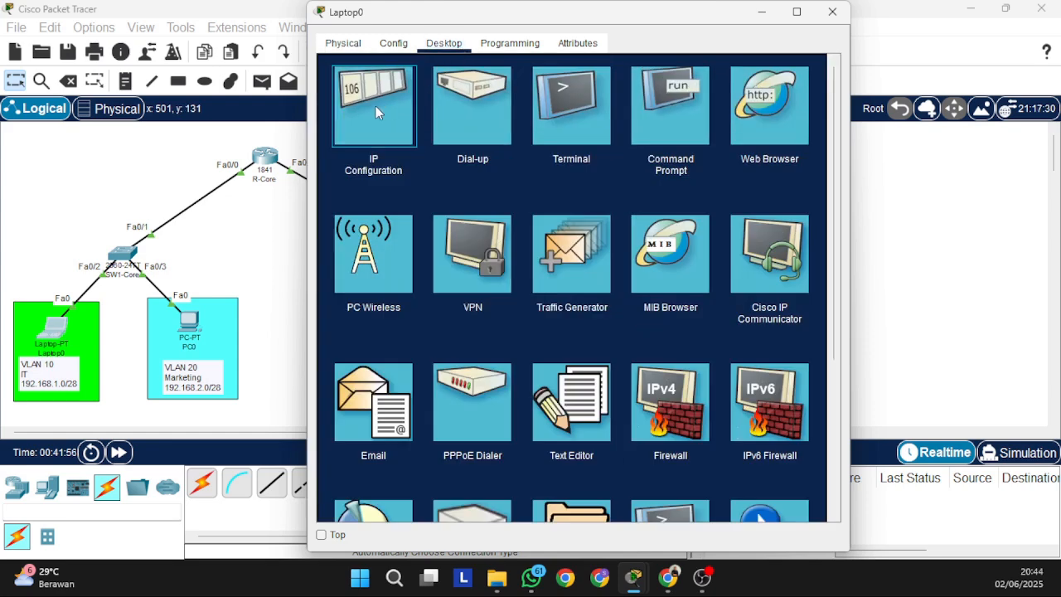
{"action": "left_click", "coordinate": [375, 106]}
{"action": "left_click", "coordinate": [369, 135]}
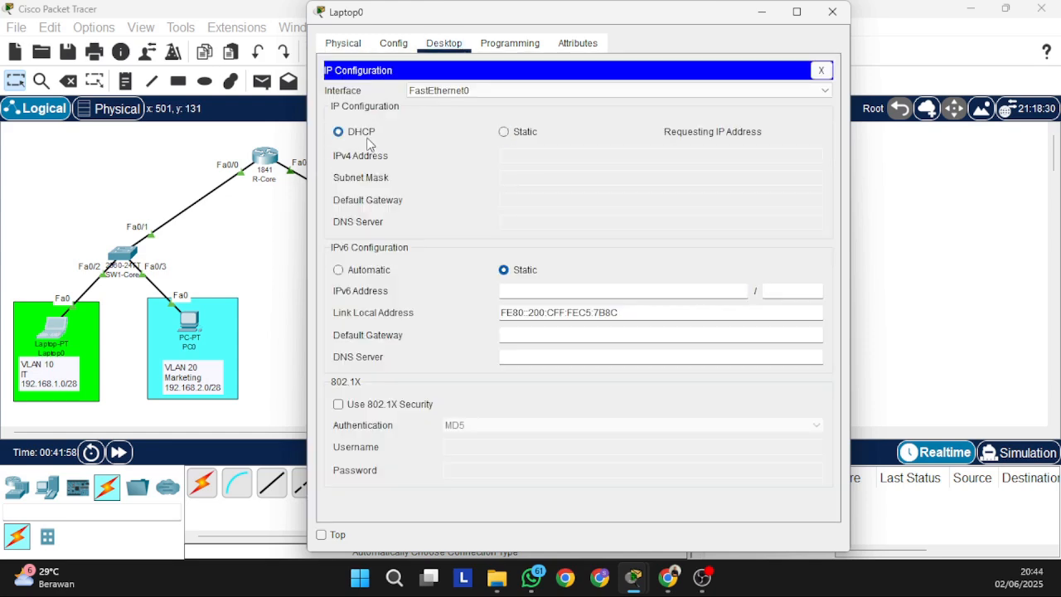
{"action": "left_click", "coordinate": [525, 132]}
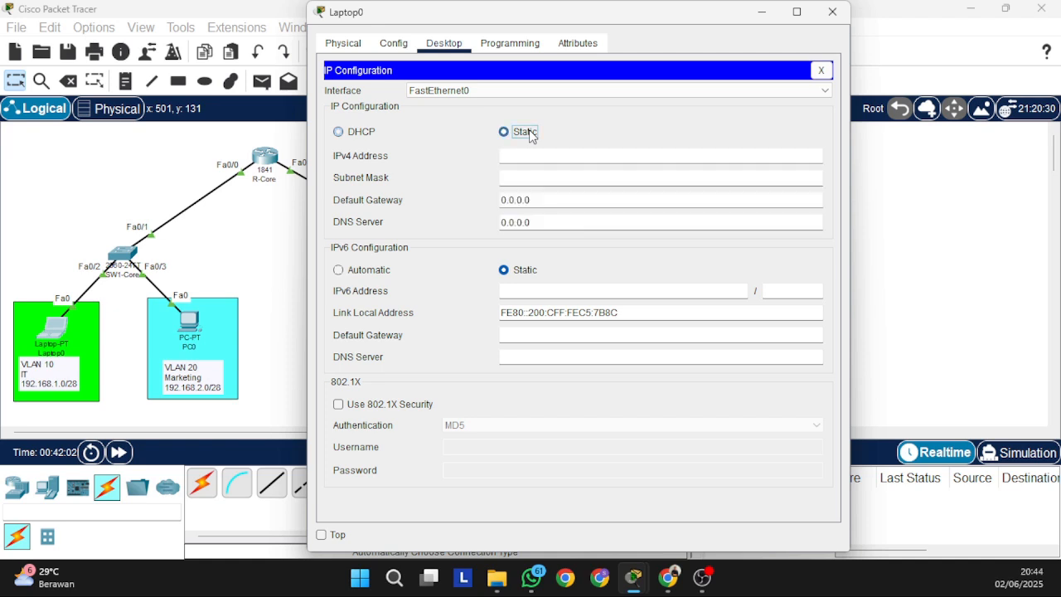
{"action": "left_click", "coordinate": [352, 135]}
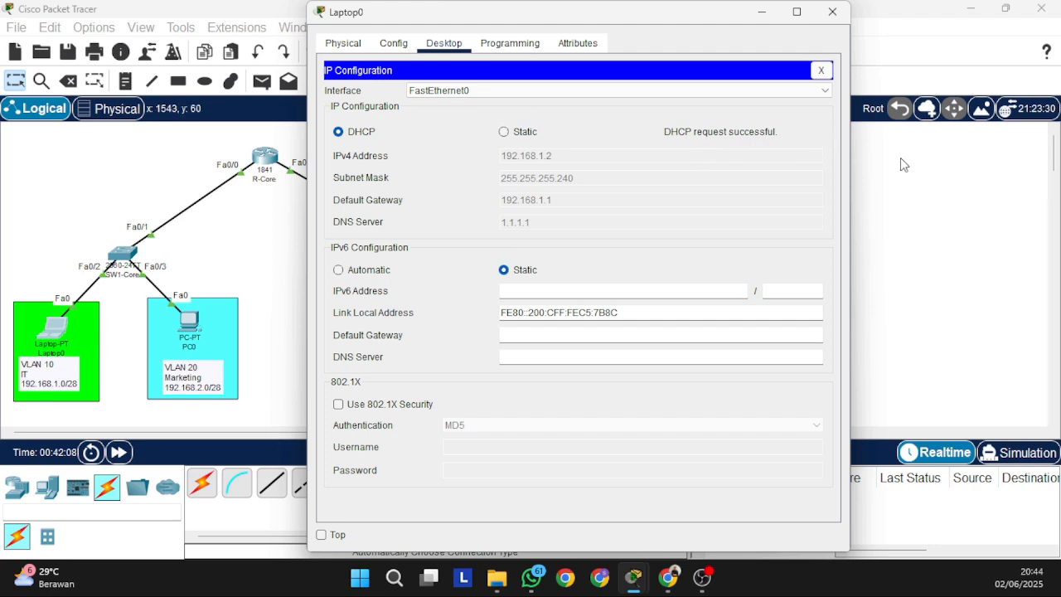
{"action": "left_click", "coordinate": [946, 212]}
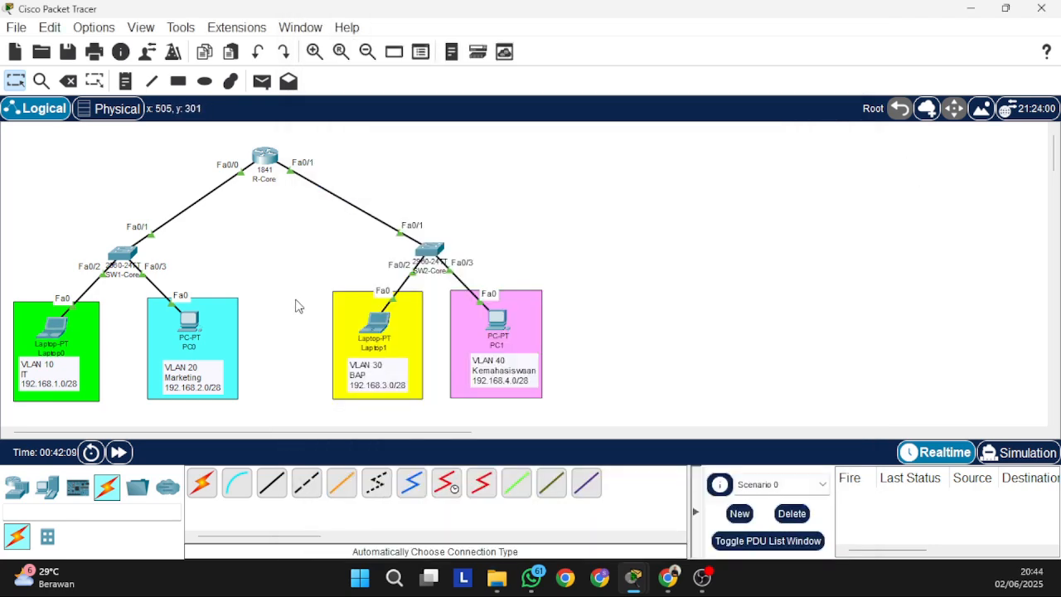
- Set PC0's FastEthernet0 IPv4 configuration to obtain its address through DHCP
{"action": "left_click", "coordinate": [192, 325]}
{"action": "left_click", "coordinate": [444, 42]}
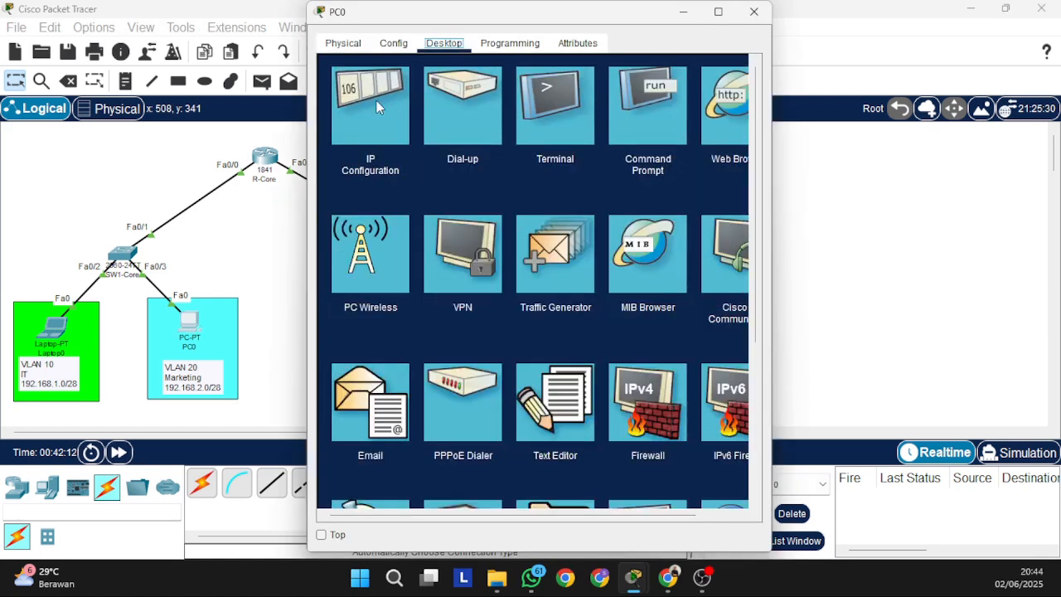
{"action": "left_click", "coordinate": [377, 101]}
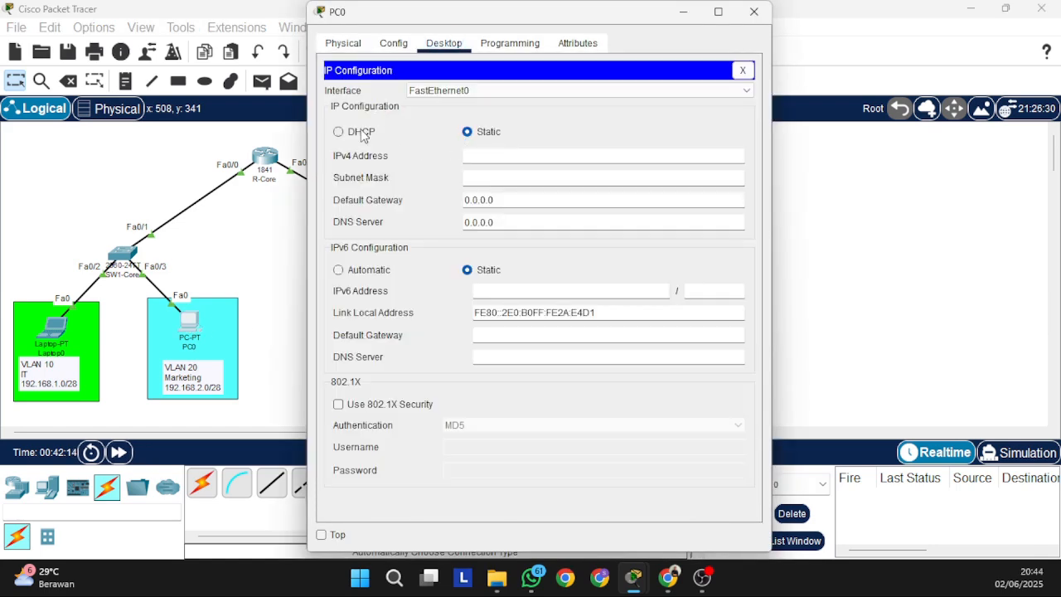
{"action": "left_click", "coordinate": [361, 132]}
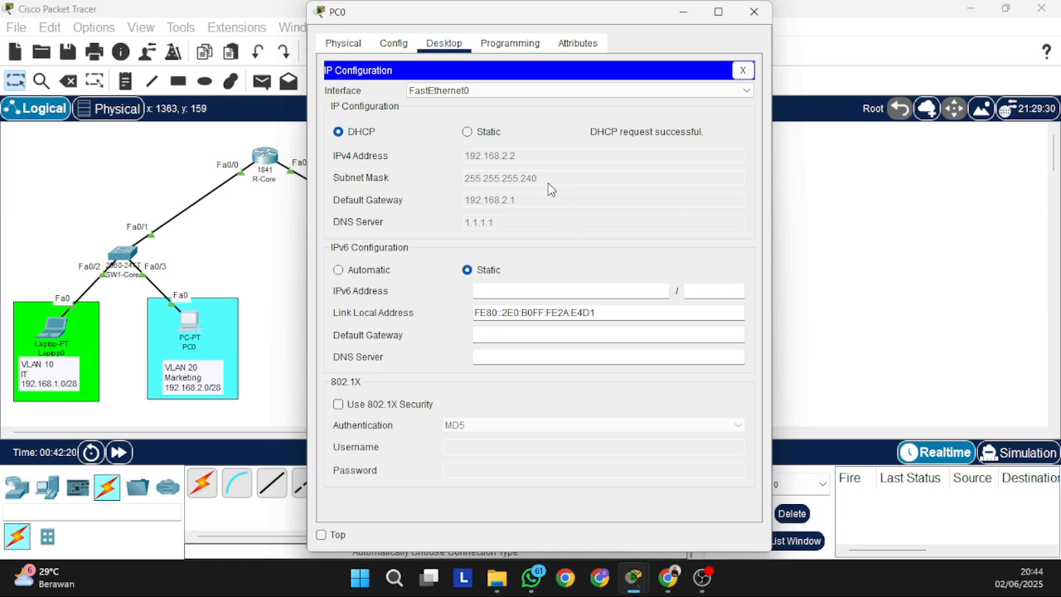
{"action": "left_click", "coordinate": [907, 216]}
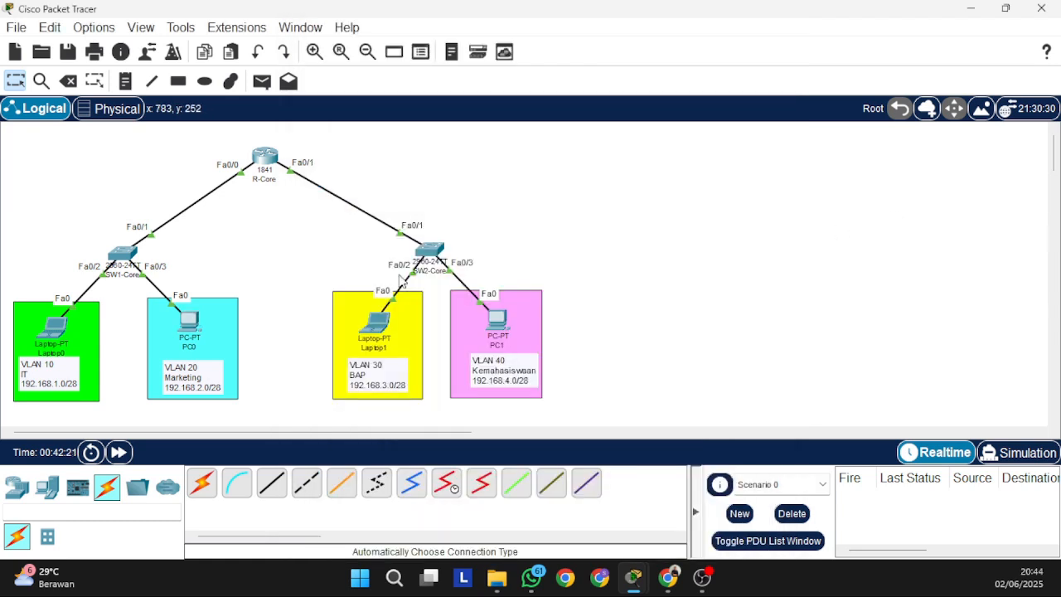
- Set Laptop1's FastEthernet0 IPv4 configuration to obtain its address through DHCP
{"action": "left_click", "coordinate": [379, 319]}
{"action": "left_click", "coordinate": [444, 43]}
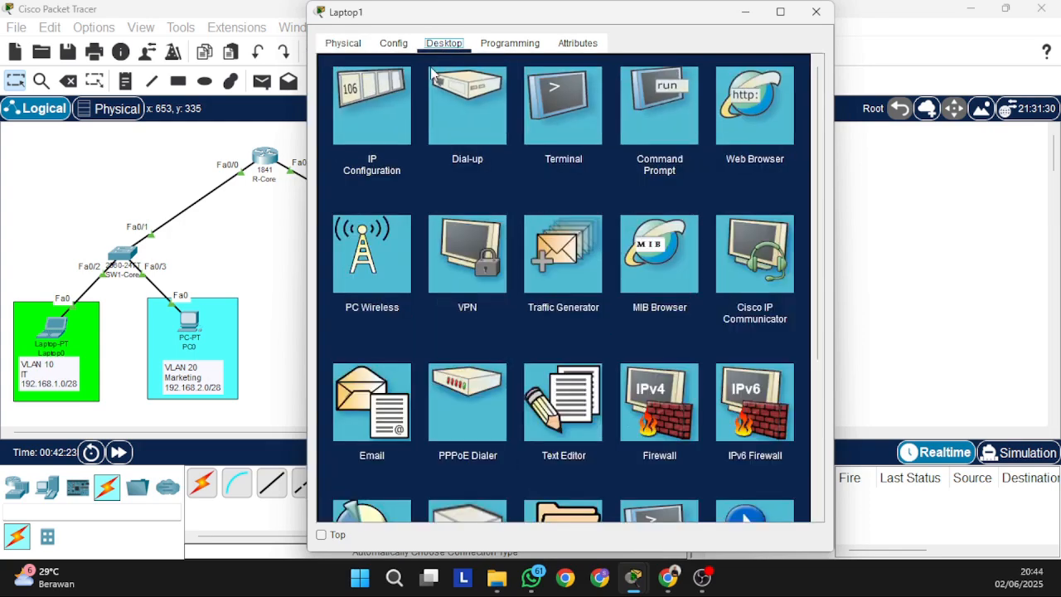
{"action": "left_click", "coordinate": [377, 110]}
{"action": "left_click", "coordinate": [356, 141]}
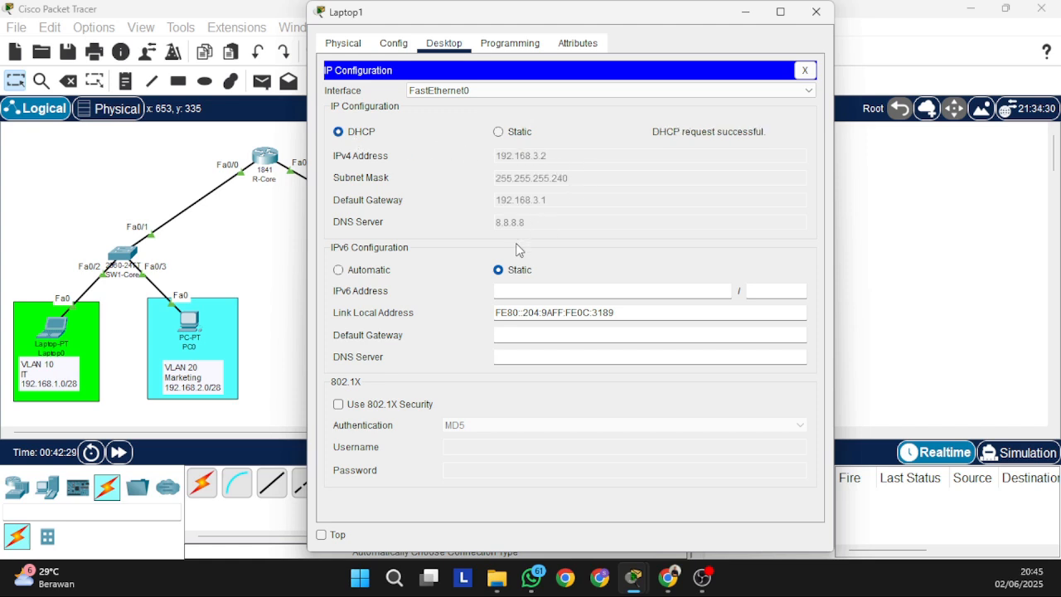
{"action": "left_click", "coordinate": [902, 218]}
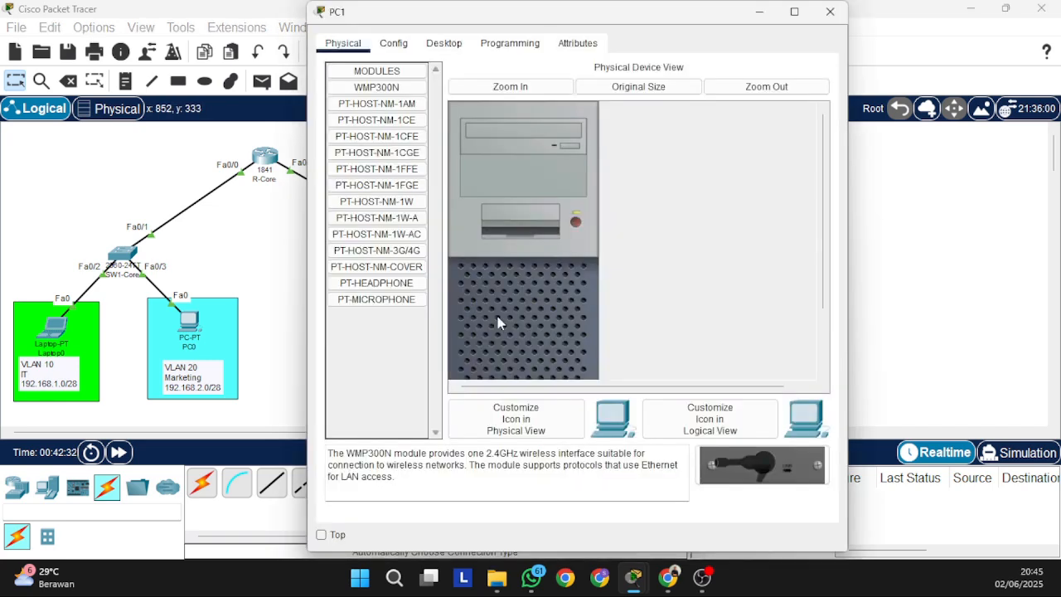
- Check the current IP configuration settings of PC1
{"action": "left_click", "coordinate": [500, 326]}
{"action": "left_click", "coordinate": [446, 43]}
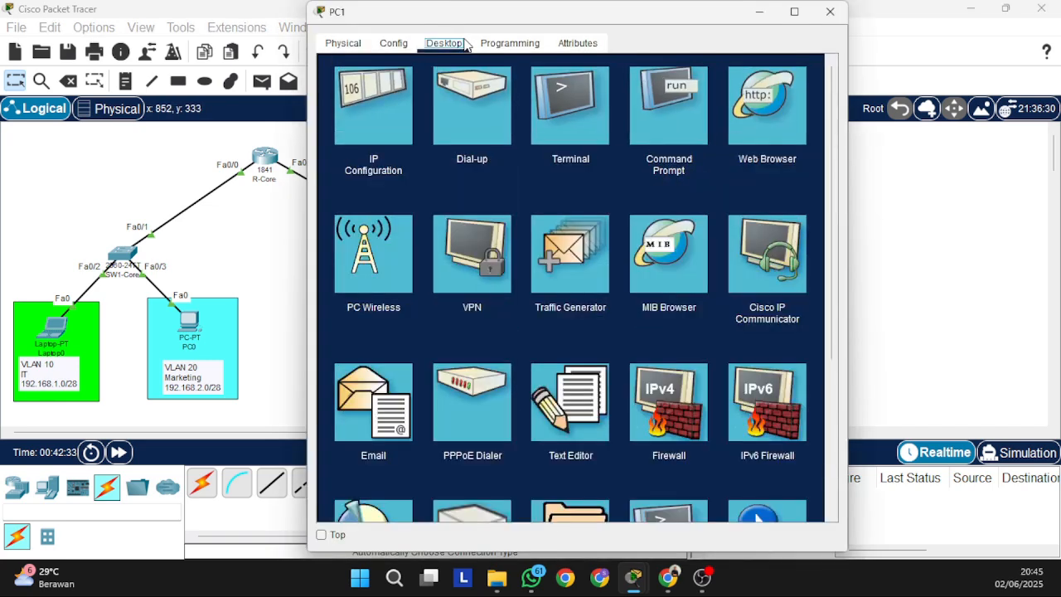
{"action": "left_click", "coordinate": [710, 110]}
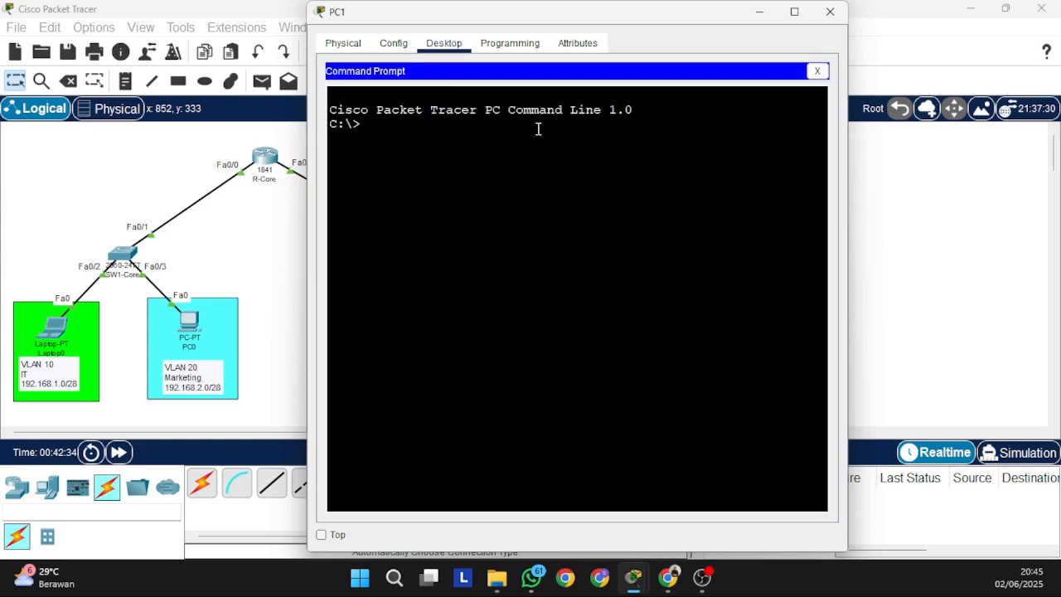
{"action": "left_click", "coordinate": [817, 71]}
{"action": "left_click", "coordinate": [369, 86]}
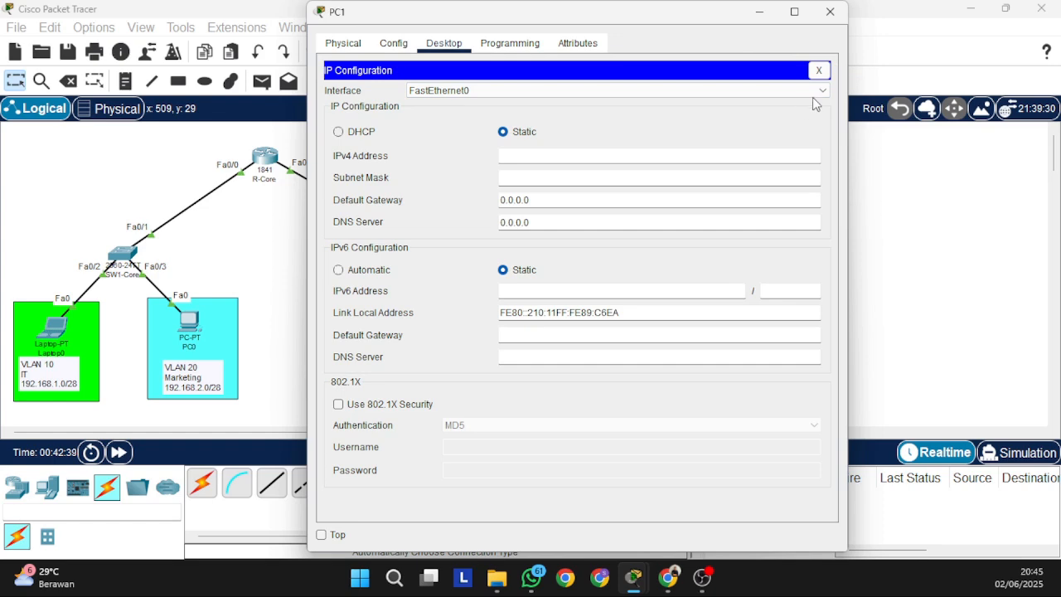
{"action": "left_click", "coordinate": [819, 70]}
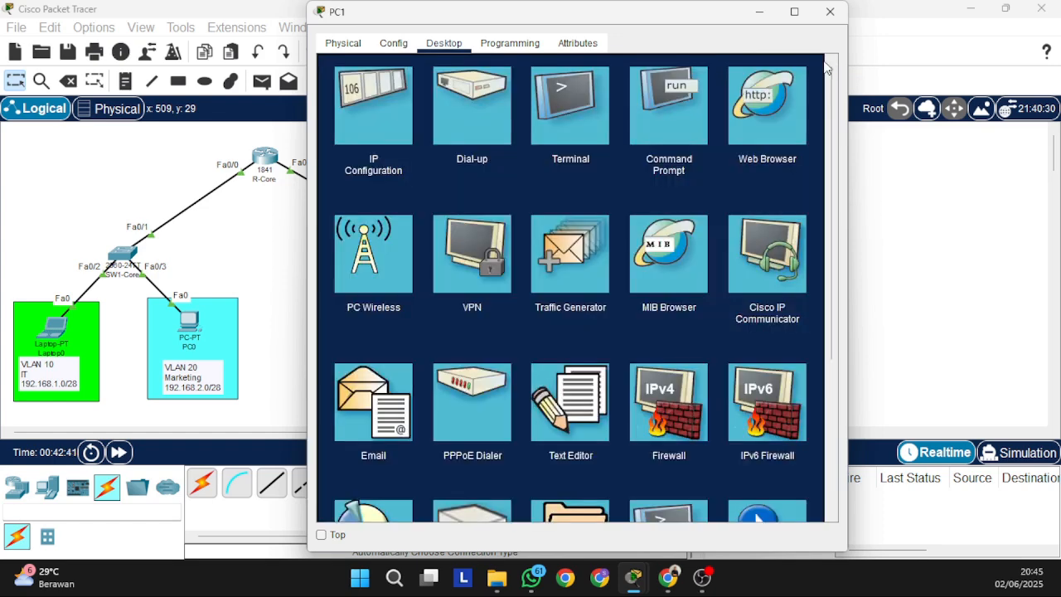
- Run ipconfig /release in PC1's Command Prompt
{"action": "left_click", "coordinate": [677, 111]}
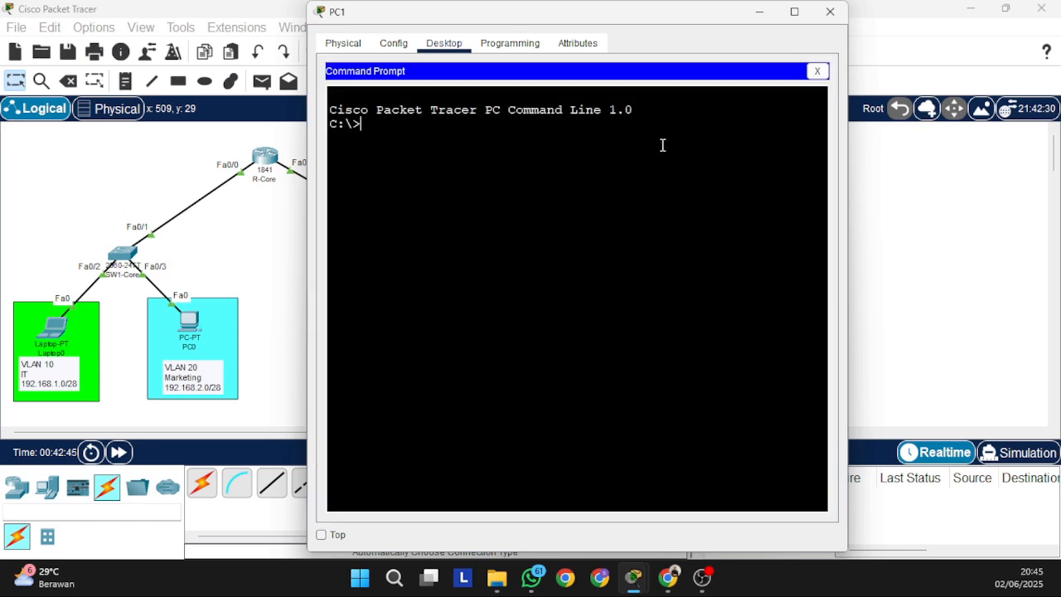
{"action": "type", "text": "ipconfig /rkl"}
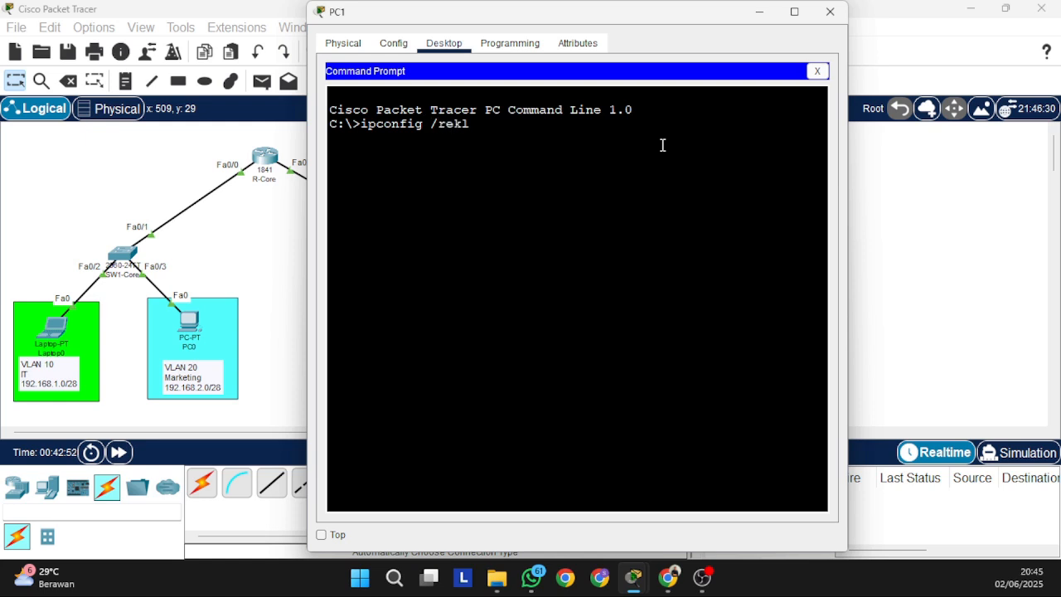
{"action": "type", "text": "i"}
{"action": "key", "text": "BackSpace"}
{"action": "key", "text": "BackSpace"}
{"action": "key", "text": "BackSpace"}
{"action": "type", "text": "lease"}
{"action": "key", "text": "Return"}
- Request a DHCP address for PC1 by running ipconfig /renew
{"action": "key", "text": "Up"}
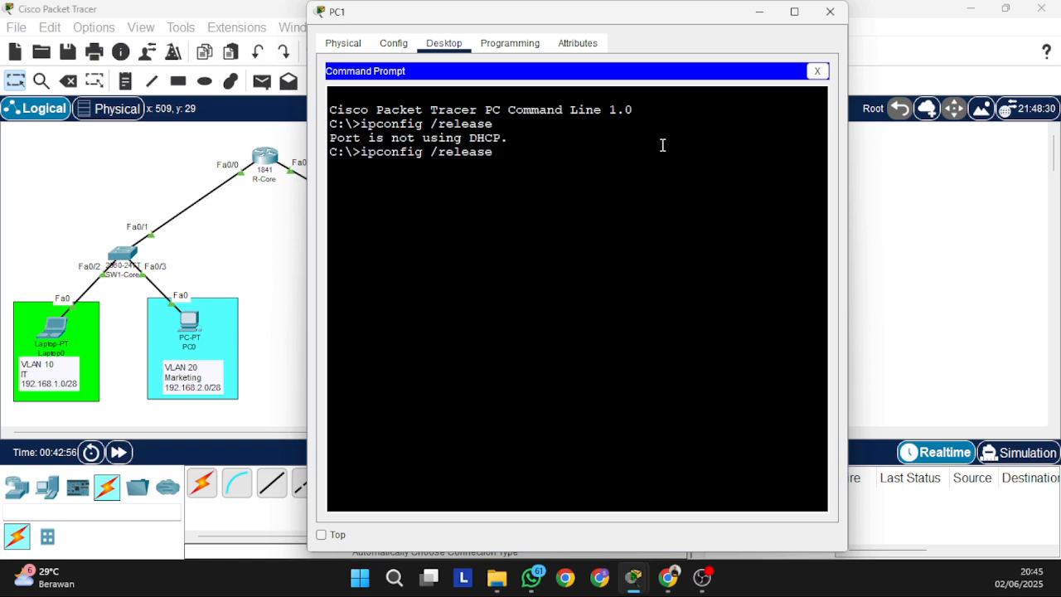
{"action": "key", "text": "BackSpace"}
{"action": "key", "text": "BackSpace"}
{"action": "key", "text": "BackSpace"}
{"action": "key", "text": "BackSpace"}
{"action": "key", "text": "BackSpace"}
{"action": "type", "text": "new"}
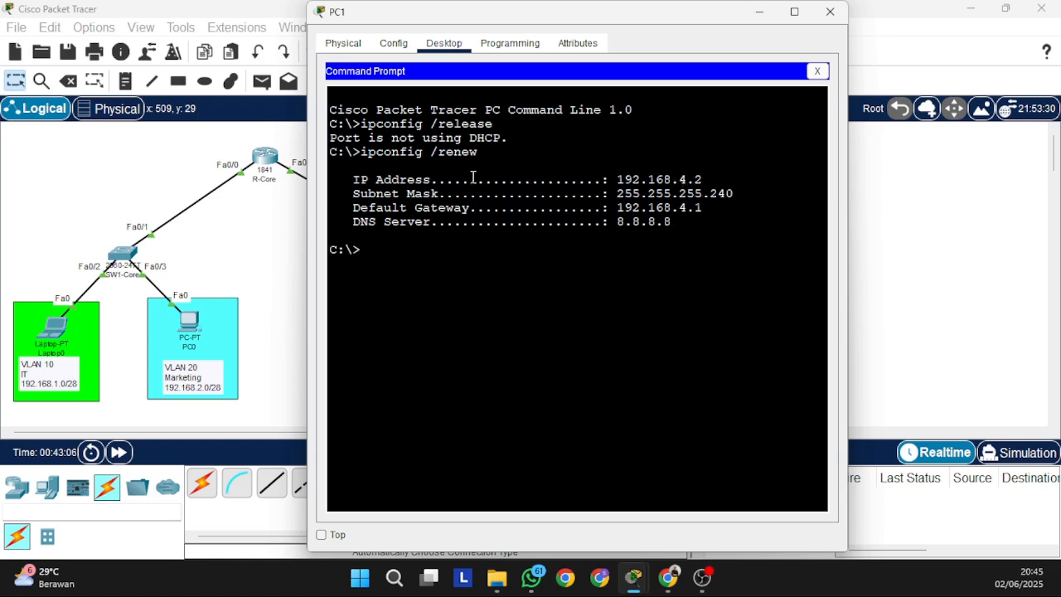
- Examine the renewed DHCP addressing in PC1's IP Configuration
{"action": "left_click_drag", "start_coordinate": [501, 151], "coordinate": [362, 155]}
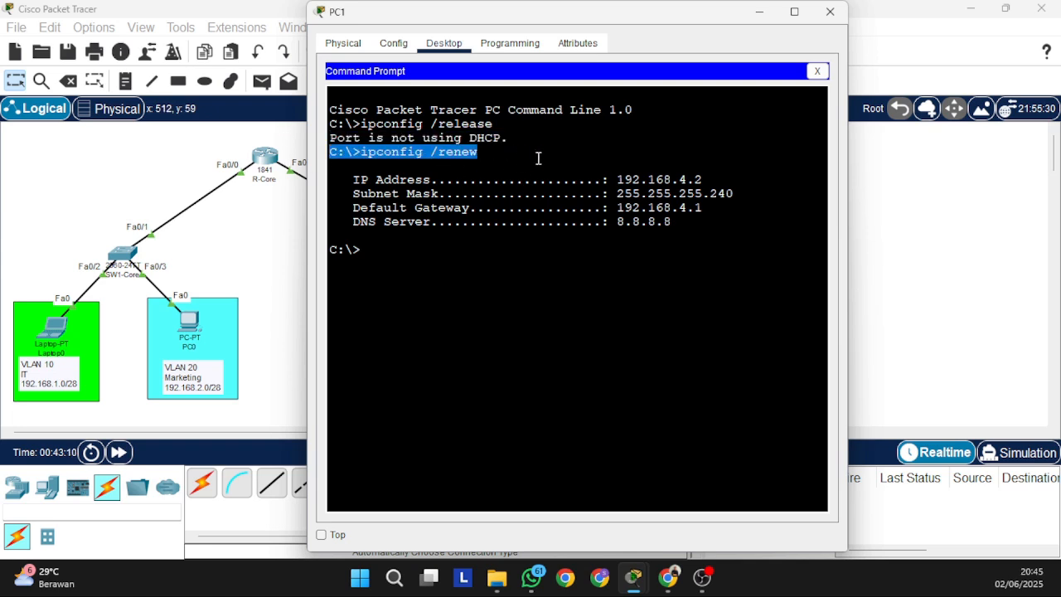
{"action": "left_click", "coordinate": [816, 71]}
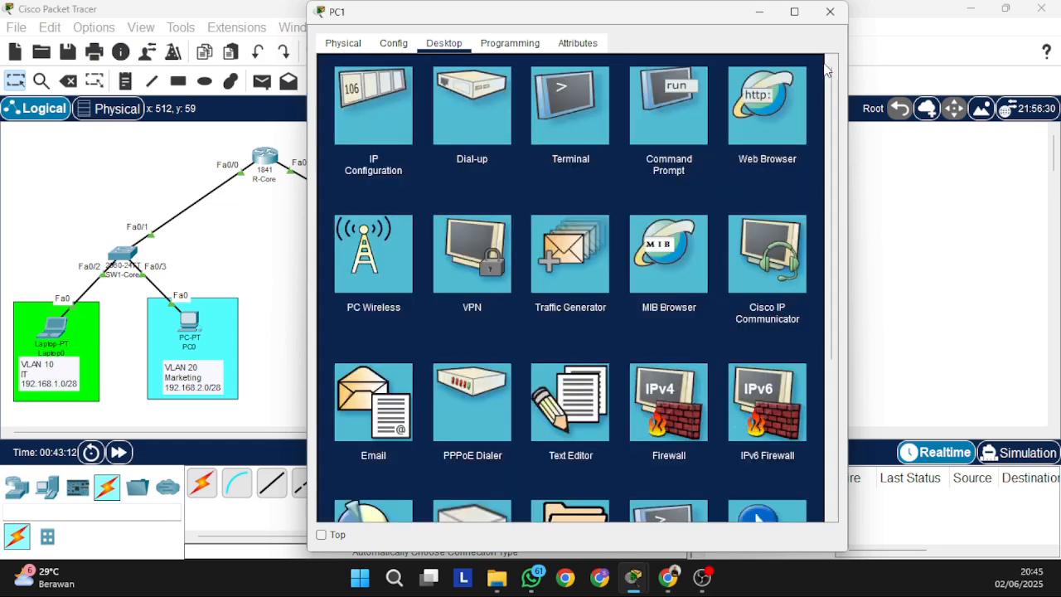
{"action": "left_click", "coordinate": [415, 125]}
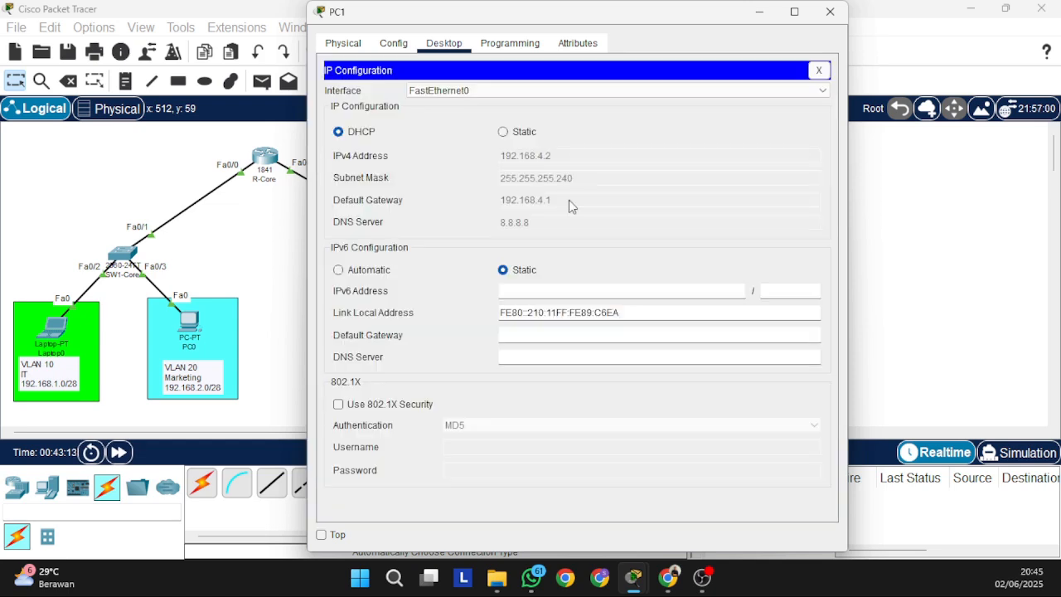
{"action": "left_click", "coordinate": [823, 23]}
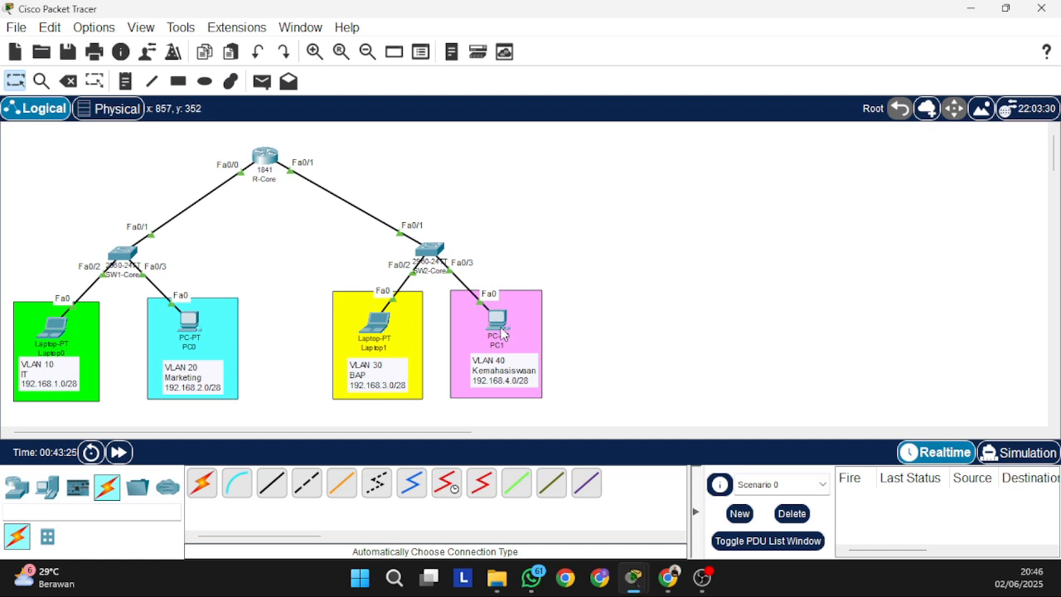
- Check Laptop1's assigned IP address and ping it at 192.168.3.2 from PC1's Command Prompt
{"action": "left_click", "coordinate": [401, 331]}
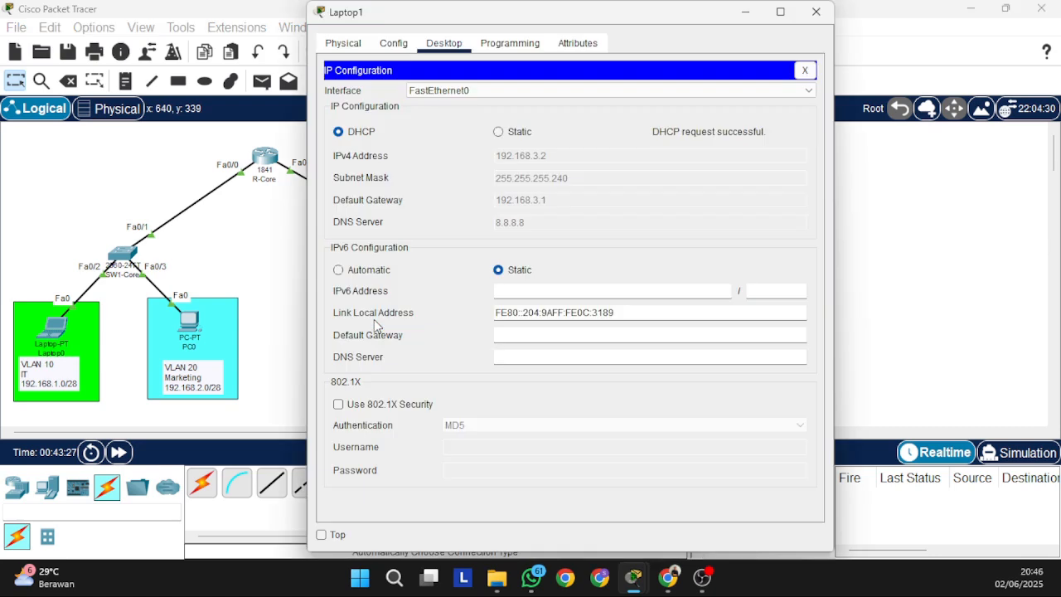
{"action": "key", "text": "Escape"}
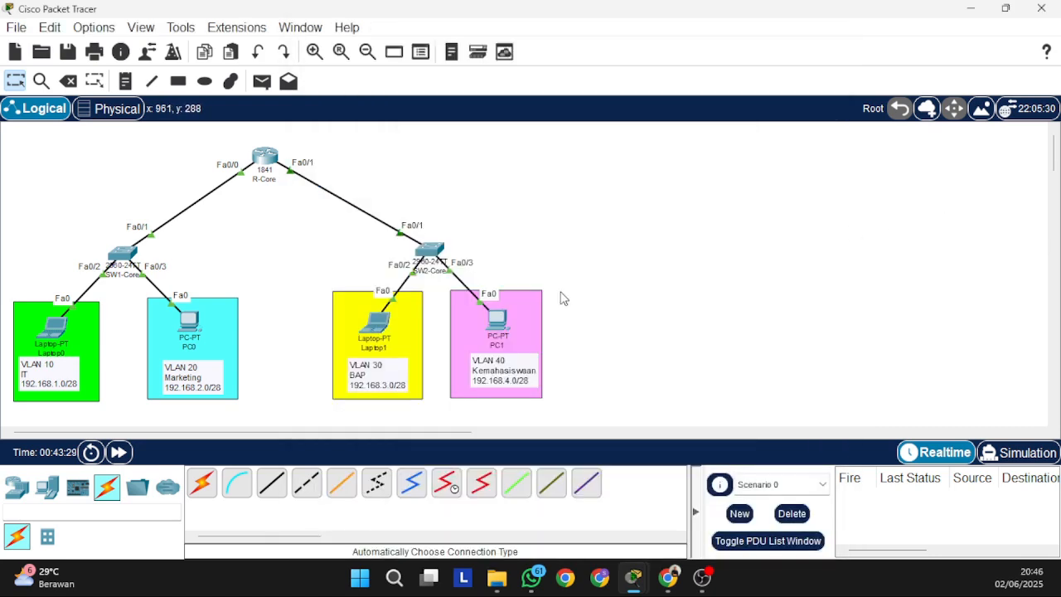
{"action": "left_click", "coordinate": [497, 316]}
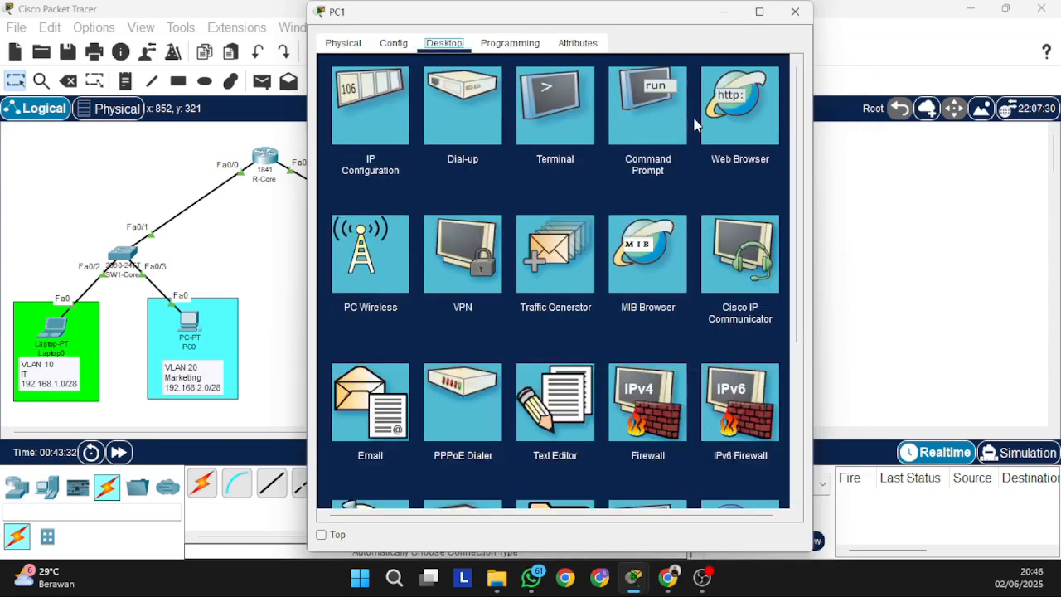
{"action": "left_click", "coordinate": [667, 133]}
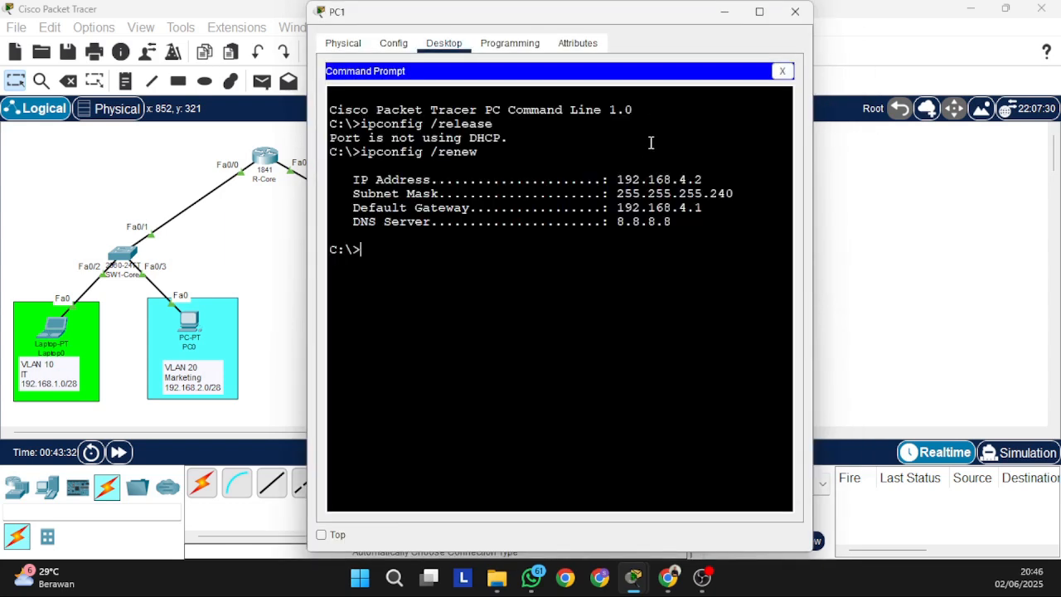
{"action": "type", "text": "ping 192.168/"}
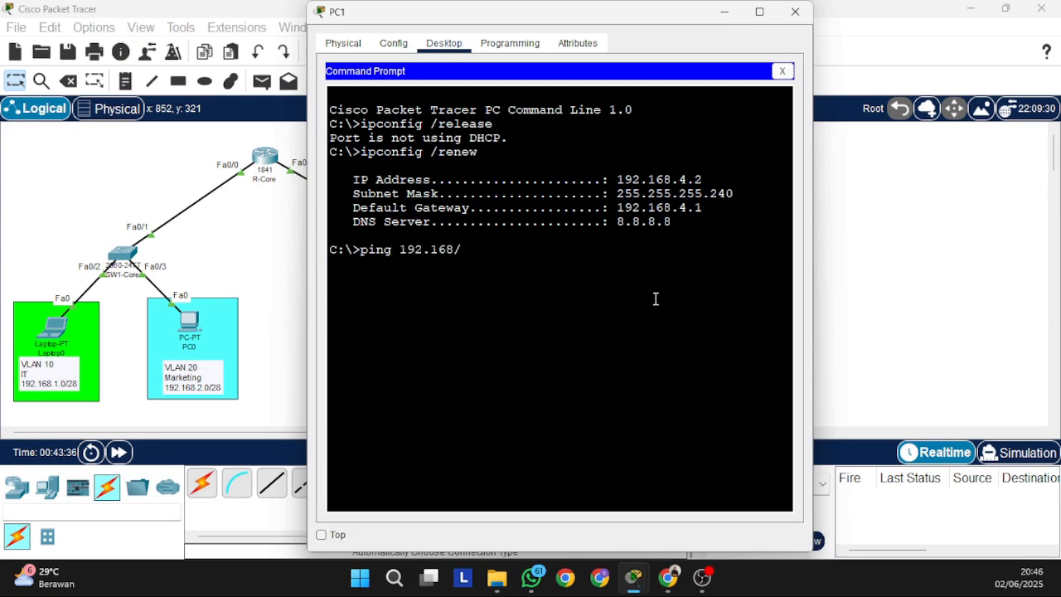
{"action": "key", "text": "BackSpace"}
{"action": "key", "text": "BackSpace"}
{"action": "type", "text": ".3.2"}
{"action": "key", "text": "Return"}
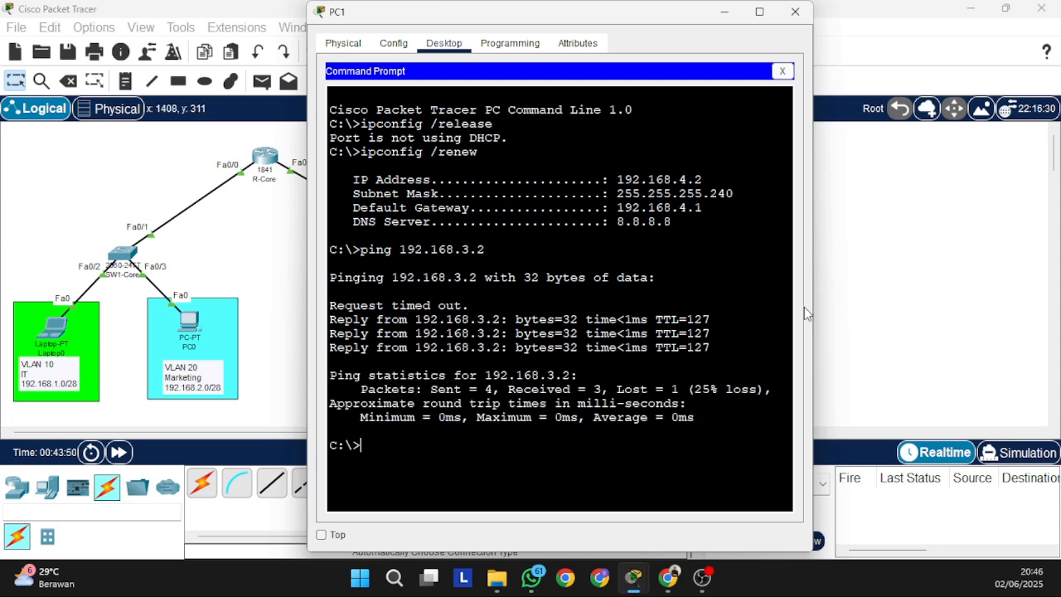
{"action": "key", "text": "alt+F4"}
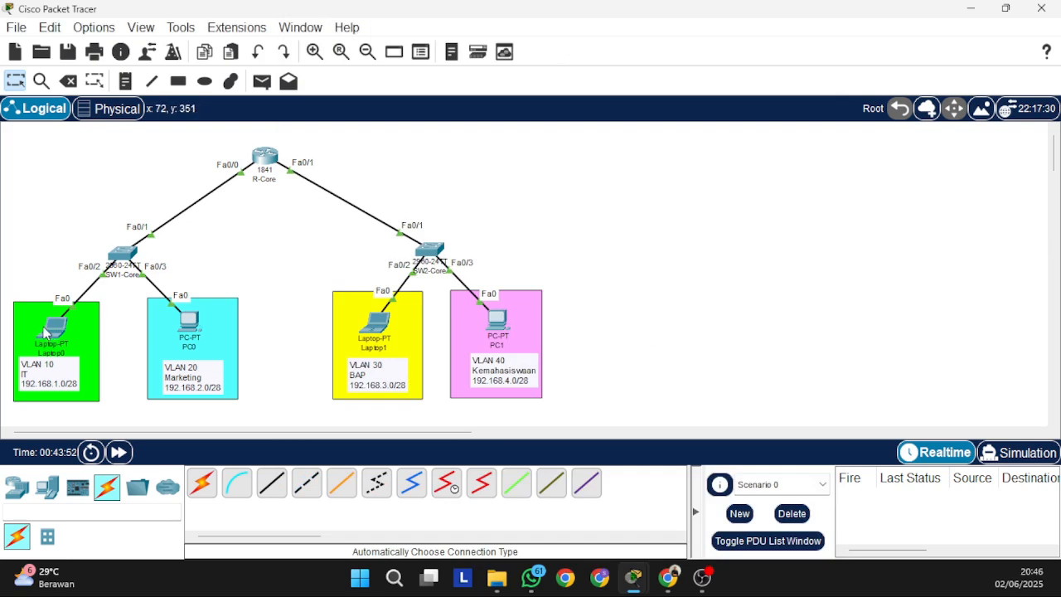
- Close PC1's window and open the Command Prompt on Laptop0 in place of its IP Configuration
{"action": "left_click", "coordinate": [497, 324]}
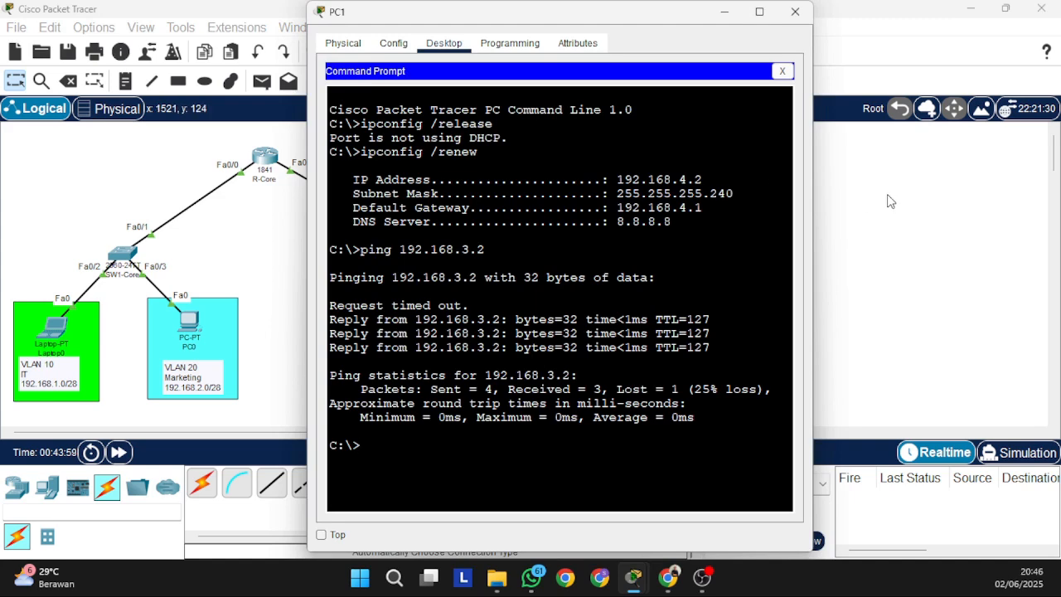
{"action": "left_click", "coordinate": [795, 12]}
{"action": "left_click", "coordinate": [54, 327]}
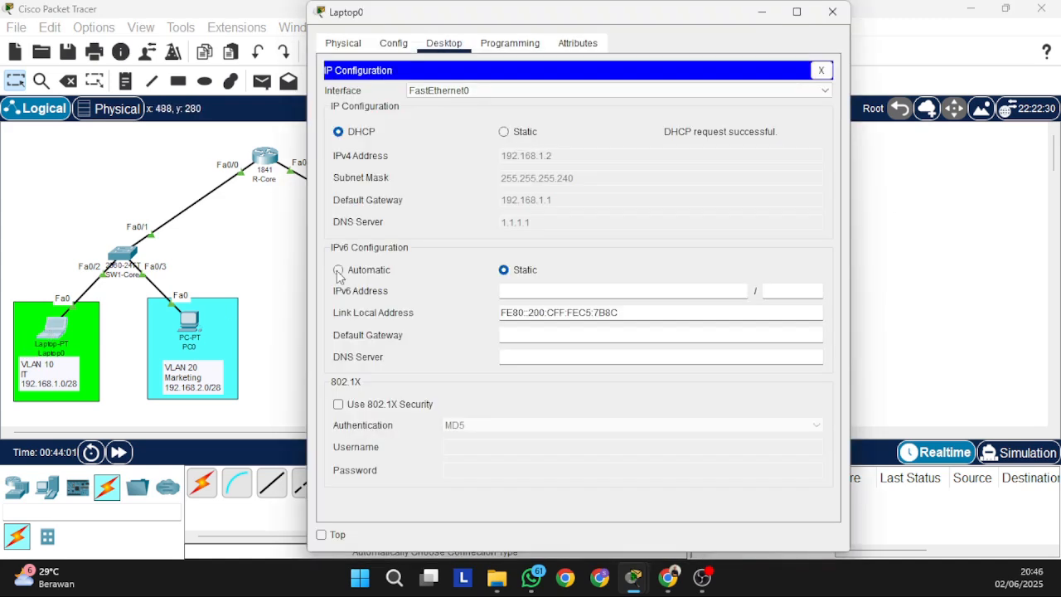
{"action": "left_click", "coordinate": [820, 69]}
{"action": "left_click", "coordinate": [667, 121]}
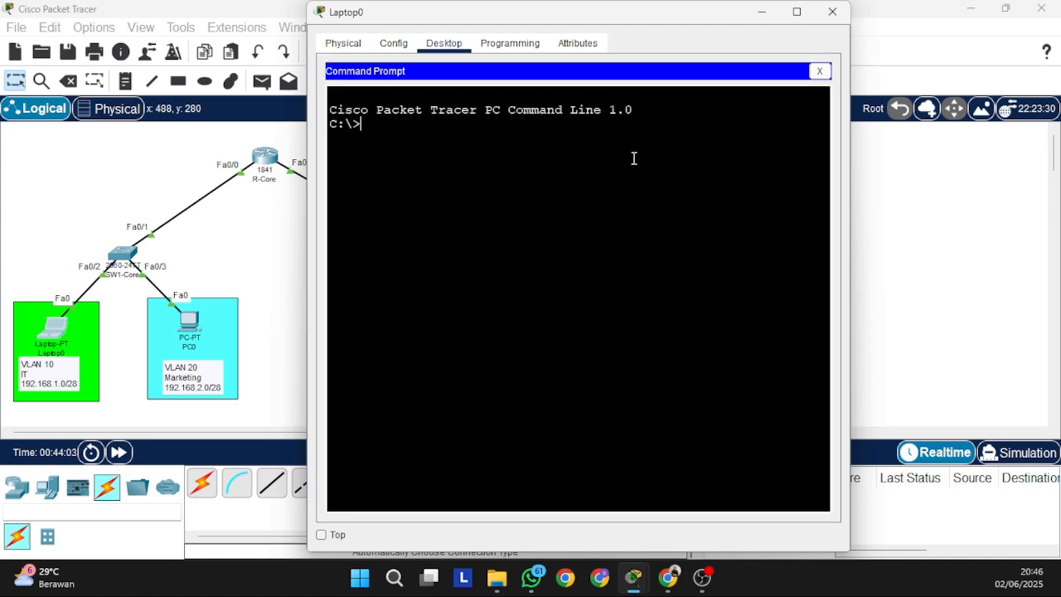
- Ping the VLAN 10 gateway at 192.168.1.1 from Laptop0's Command Prompt
{"action": "type", "text": "pinng 192.1168"}
{"action": "key", "text": "BackSpace"}
{"action": "key", "text": "BackSpace"}
{"action": "key", "text": "BackSpace"}
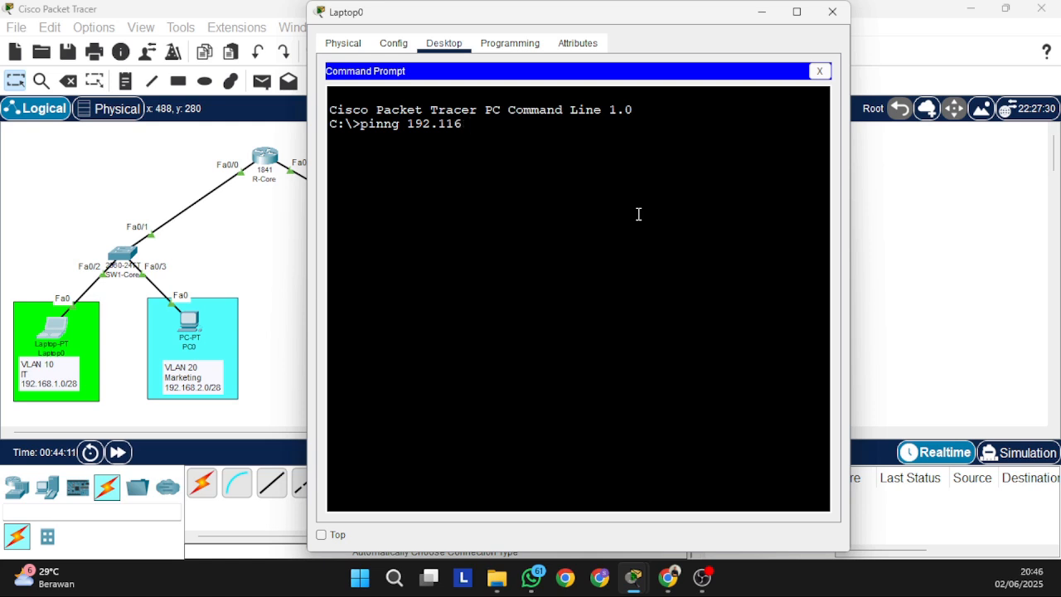
{"action": "type", "text": "7"}
{"action": "key", "text": "BackSpace"}
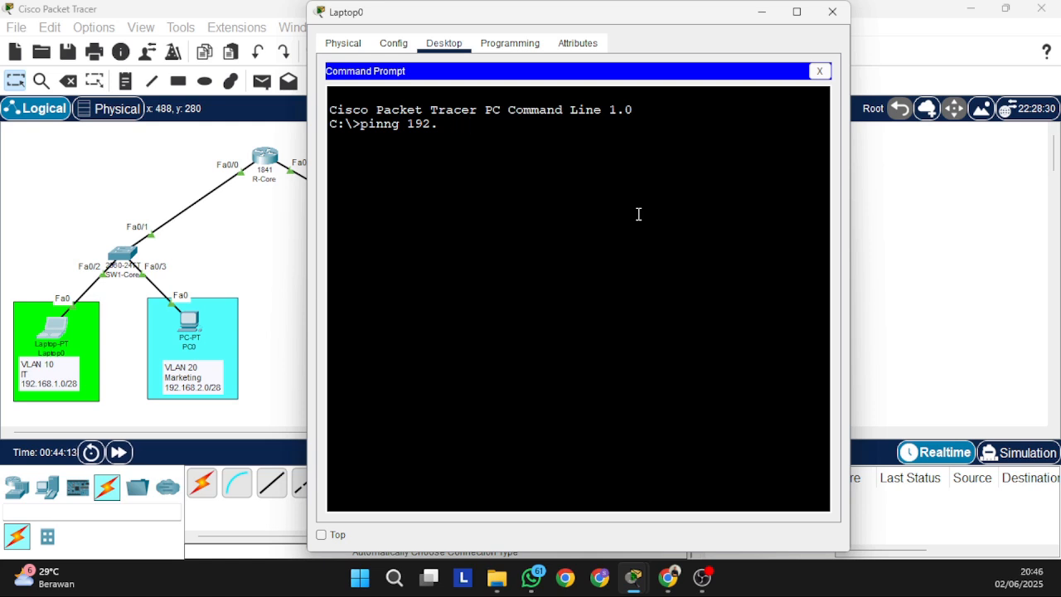
{"action": "type", "text": "168.1.1"}
{"action": "key", "text": "Return"}
{"action": "key", "text": "Up"}
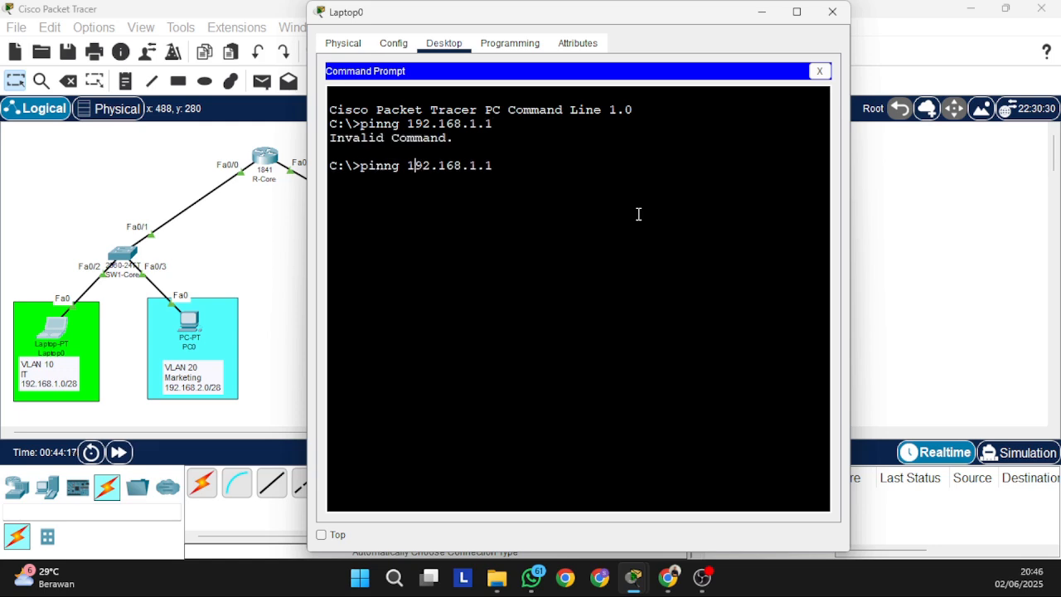
{"action": "key", "text": "BackSpace"}
{"action": "key", "text": "Return"}
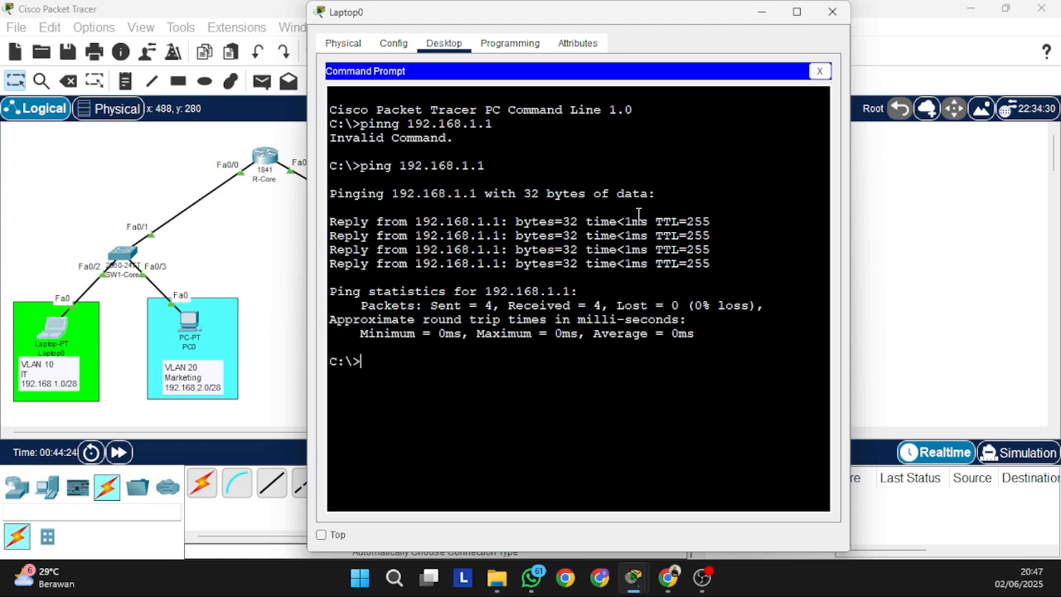
- Ping PC1 at 192.168.4.2 from Laptop0 to test connectivity between VLAN 10 and VLAN 40
{"action": "key", "text": "Up"}
{"action": "key", "text": "Left"}
{"action": "key", "text": "Left"}
{"action": "key", "text": "BackSpace"}
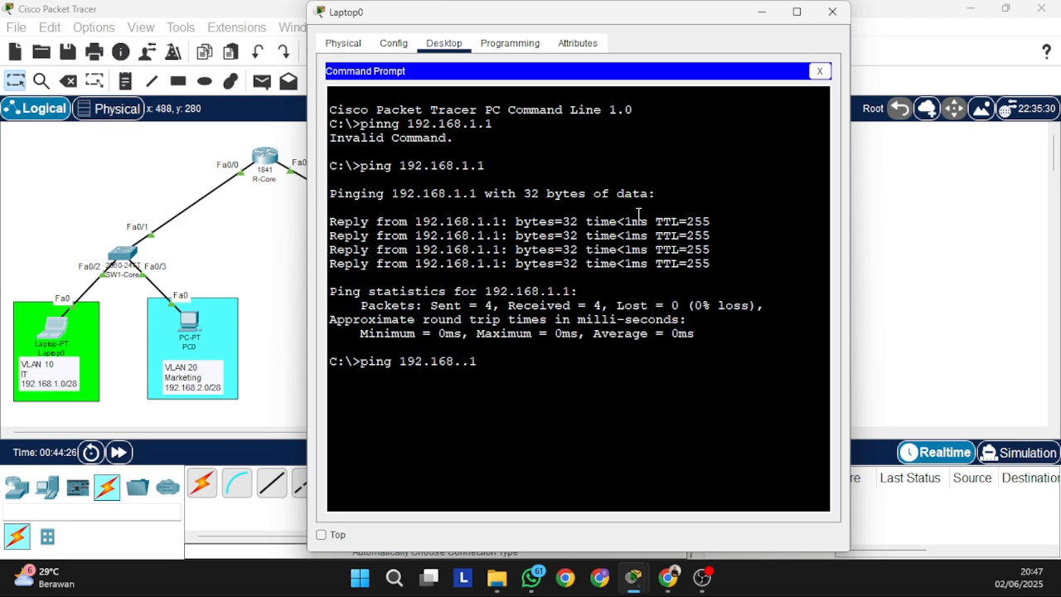
{"action": "type", "text": "4"}
{"action": "key", "text": "Right"}
{"action": "key", "text": "Right"}
{"action": "key", "text": "BackSpace"}
{"action": "type", "text": "2"}
{"action": "key", "text": "Return"}
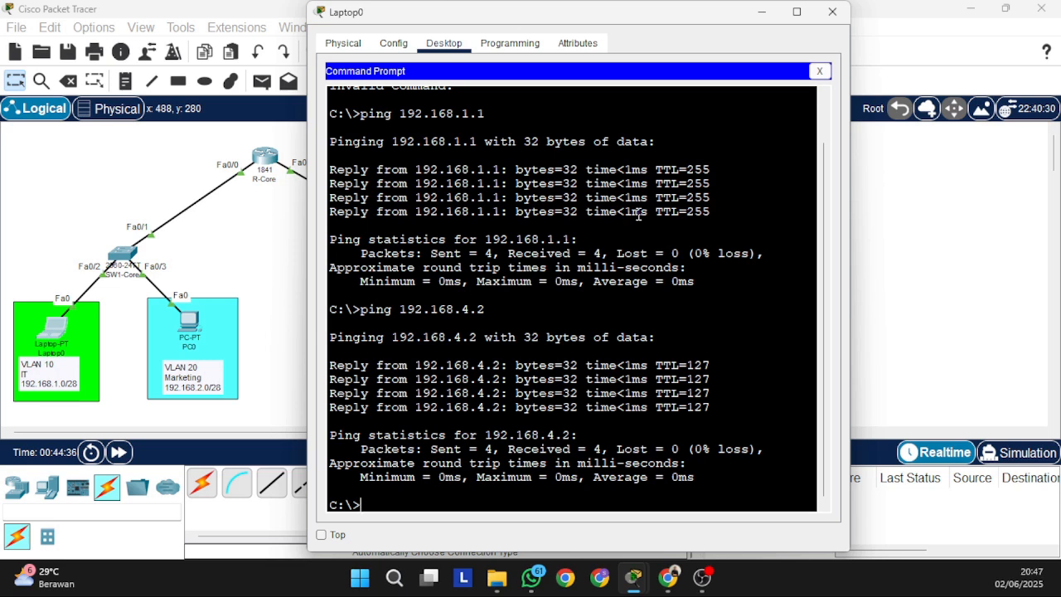
- Trace the route from Laptop0 to PC1 by running tracert 192.168.4.2
{"action": "type", "text": "tracert 192.16"}
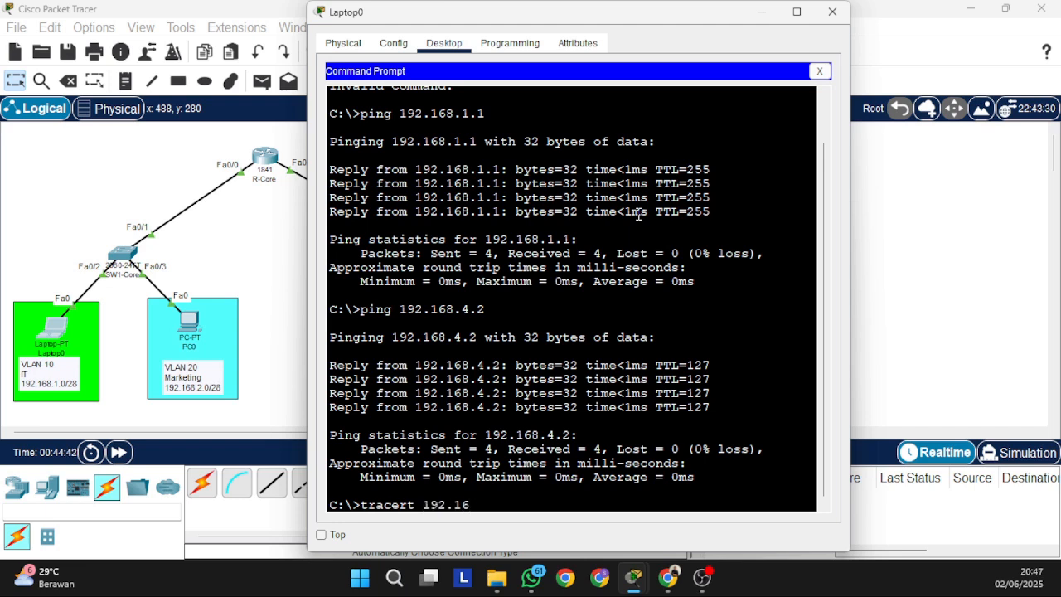
{"action": "type", "text": "8.4.1"}
{"action": "key", "text": "BackSpace"}
{"action": "type", "text": "2"}
{"action": "key", "text": "Return"}
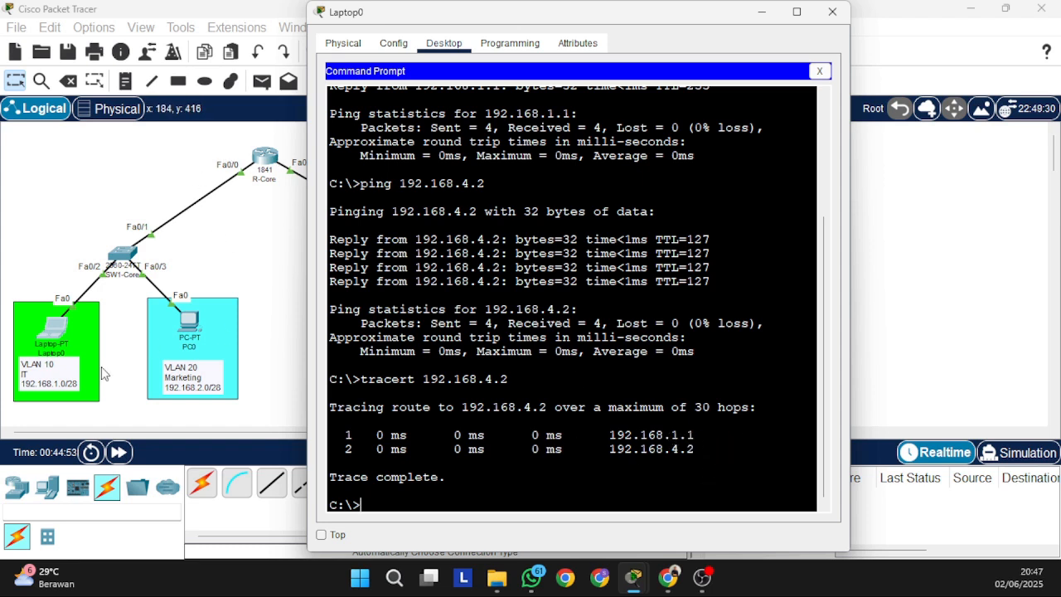
- Check the DHCP pool and excluded-address commands in R-Core's CLI, and return to the topology
{"action": "left_click", "coordinate": [231, 244]}
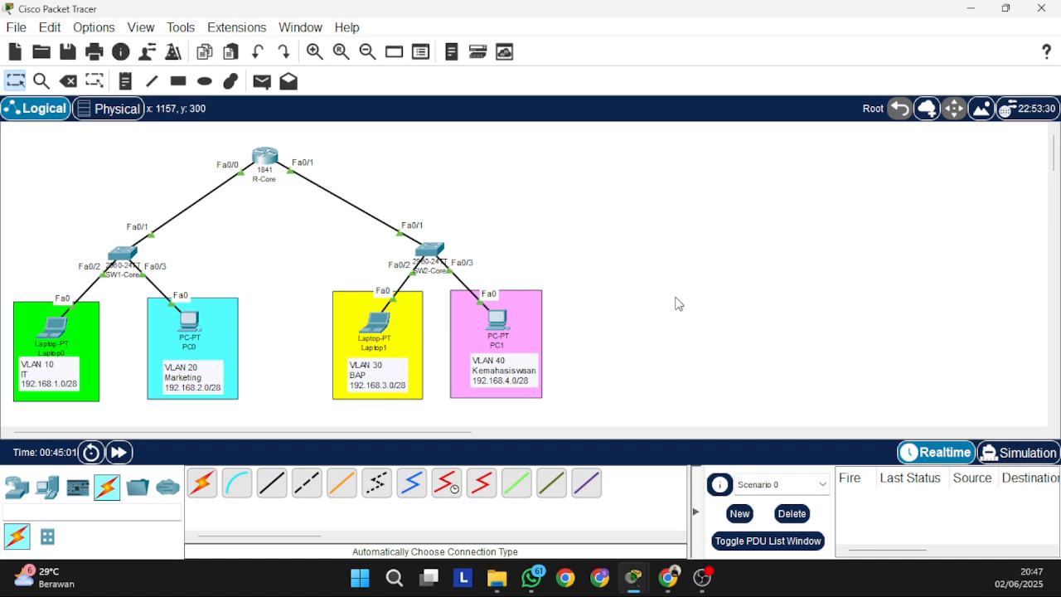
{"action": "left_click", "coordinate": [264, 161]}
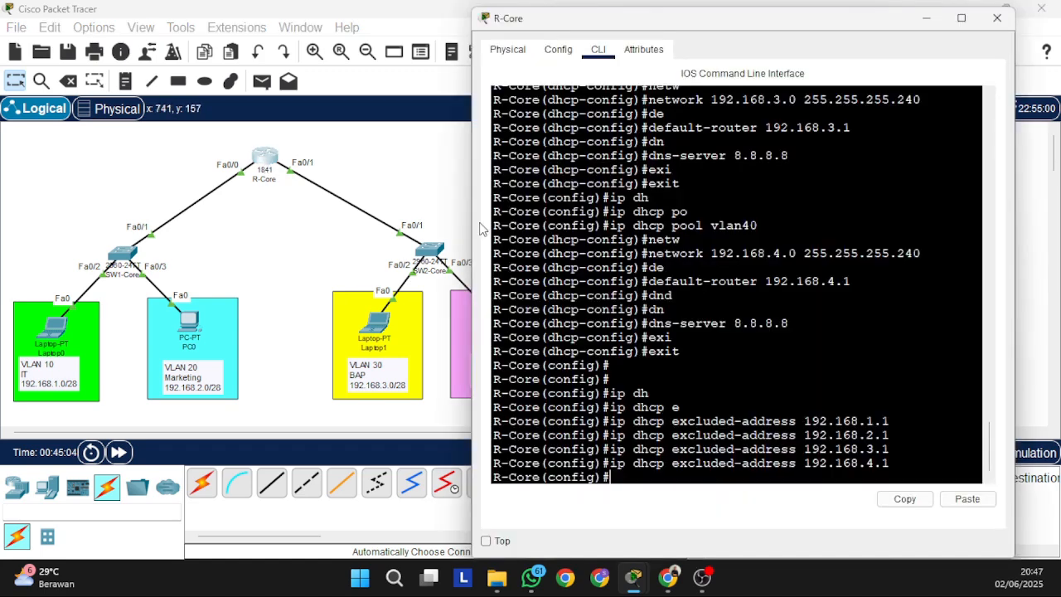
{"action": "left_click", "coordinate": [377, 347]}
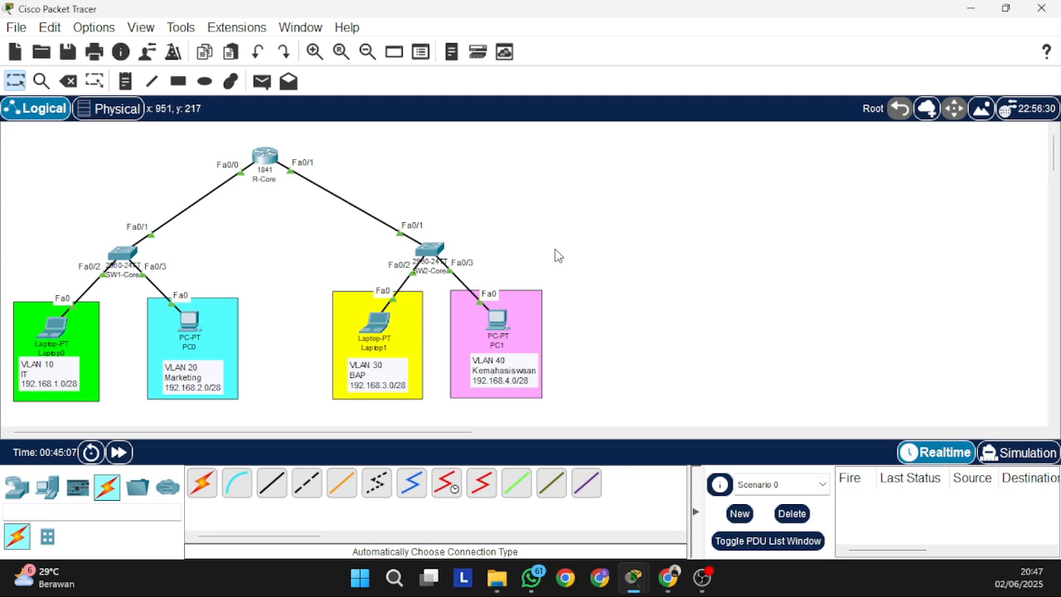